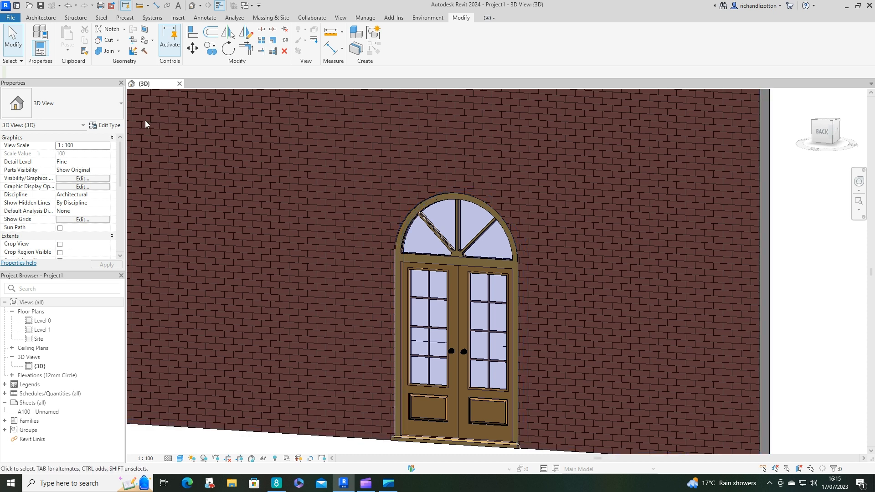
# Change the half round toplight door in the brick wall to the 1810x2110mm type.
pyautogui.click(452, 435)
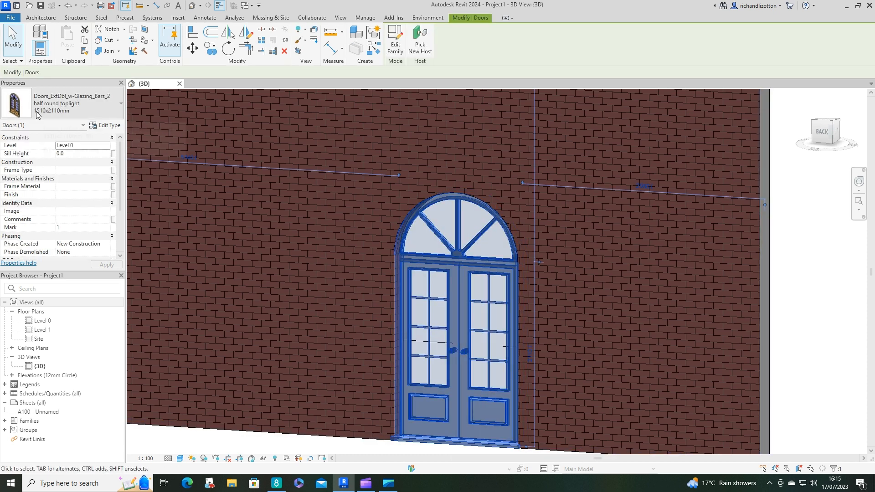
pyautogui.click(115, 112)
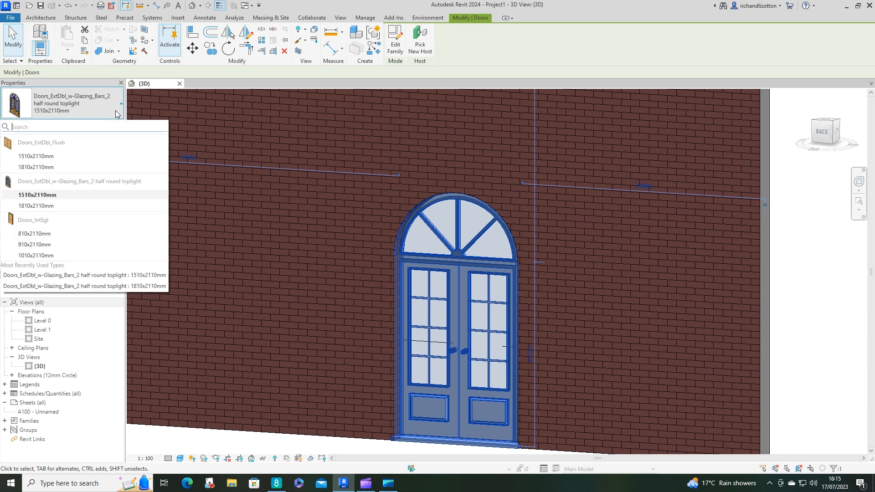
pyautogui.click(37, 206)
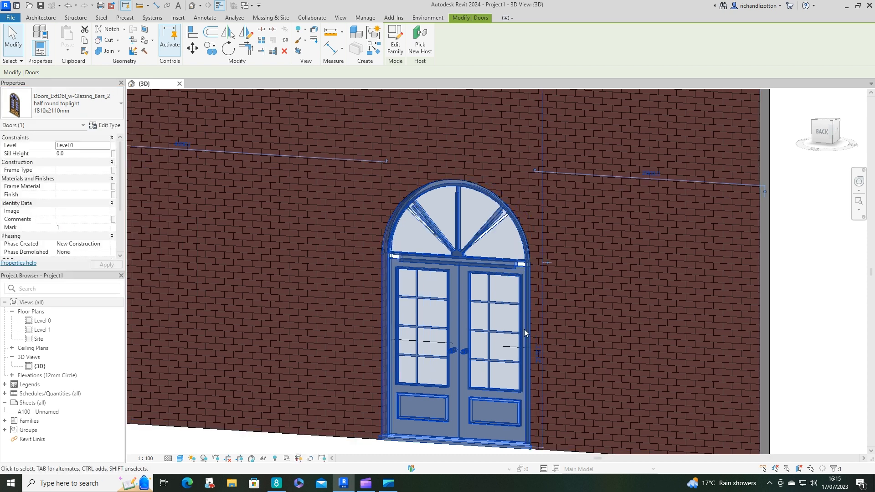
pyautogui.click(771, 297)
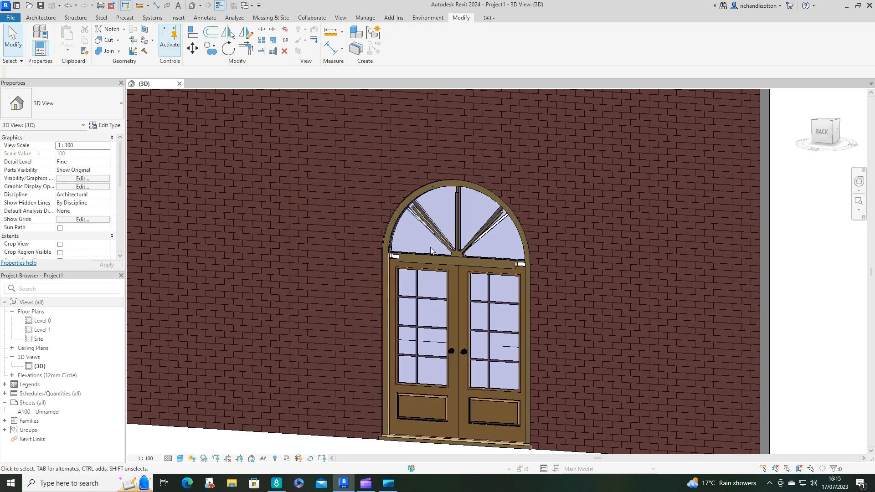
pyautogui.scroll(3, 450, 231)
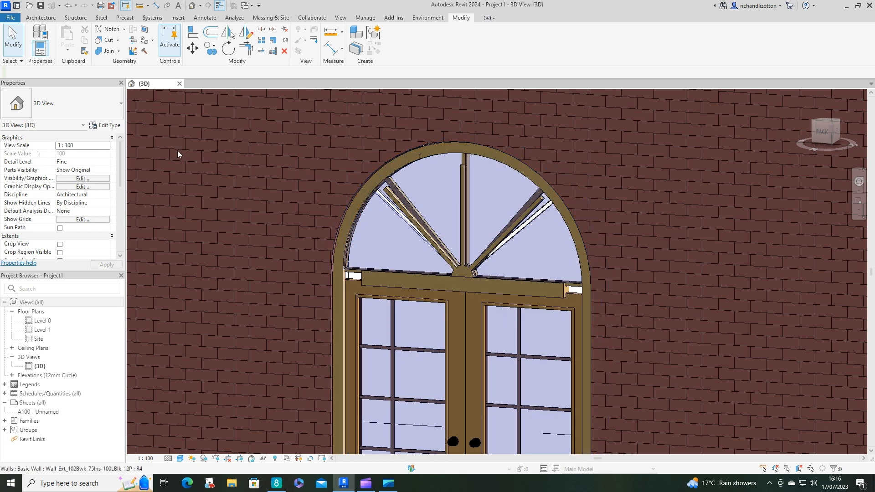
# Switch the half round toplight door back to the 1510x2110mm type and deselect it.
pyautogui.click(373, 272)
pyautogui.click(109, 108)
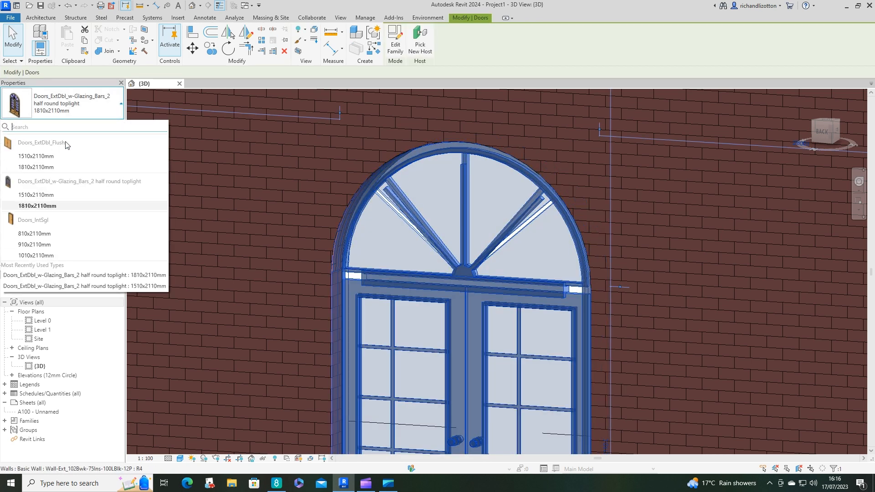
pyautogui.click(41, 196)
pyautogui.scroll(-8, 544, 241)
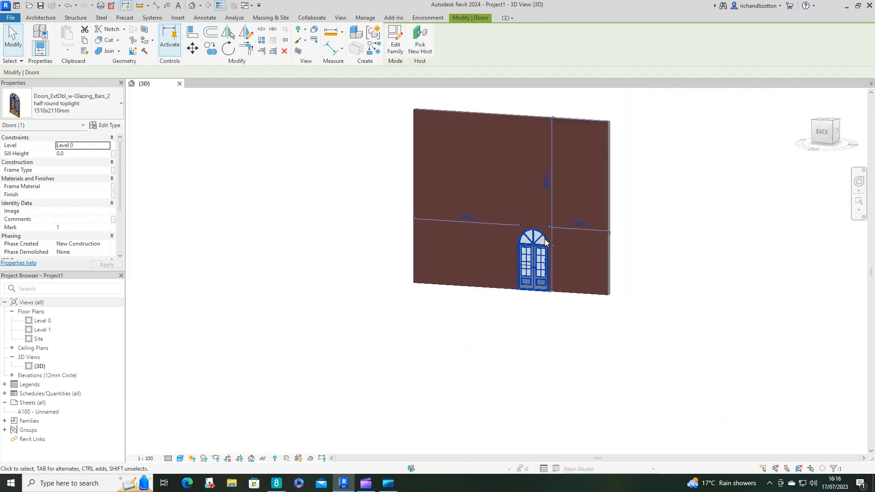
pyautogui.click(705, 196)
pyautogui.moveTo(710, 181); pyautogui.dragTo(688, 238, button='middle')
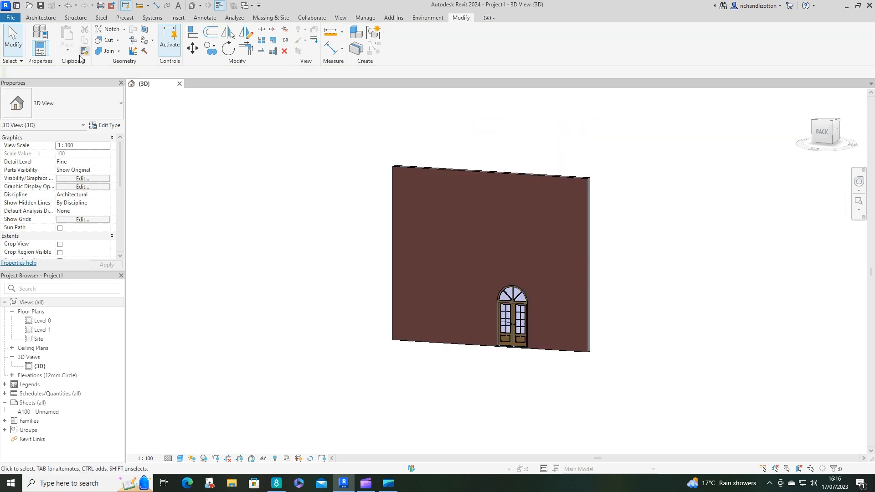
# Start opening a family file and browse to the External Doors folder within the Doors library folder.
pyautogui.click(15, 18)
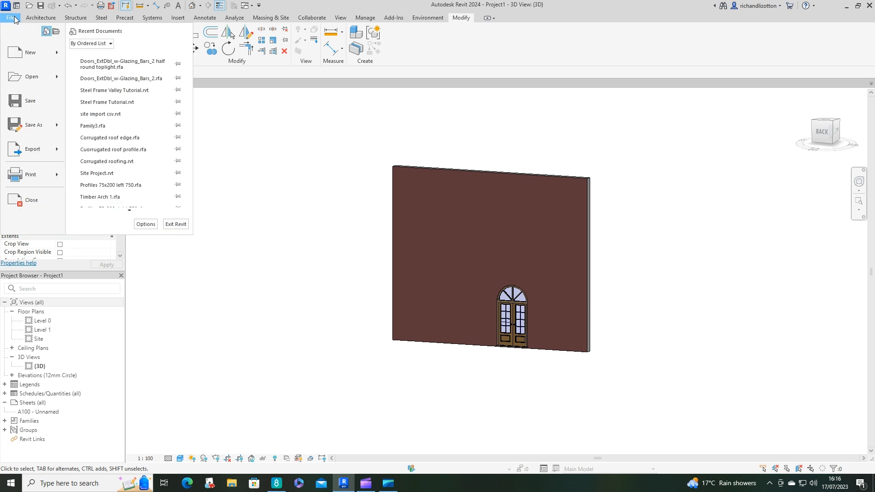
pyautogui.moveTo(56, 76)
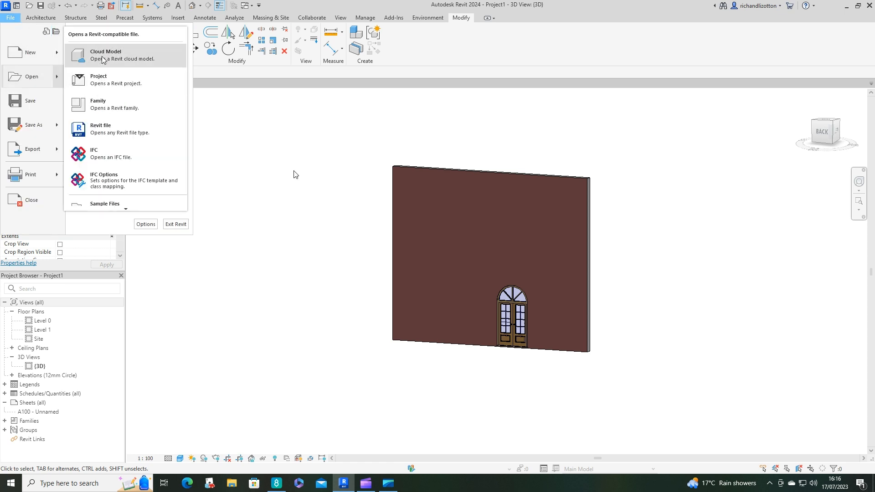
pyautogui.click(108, 101)
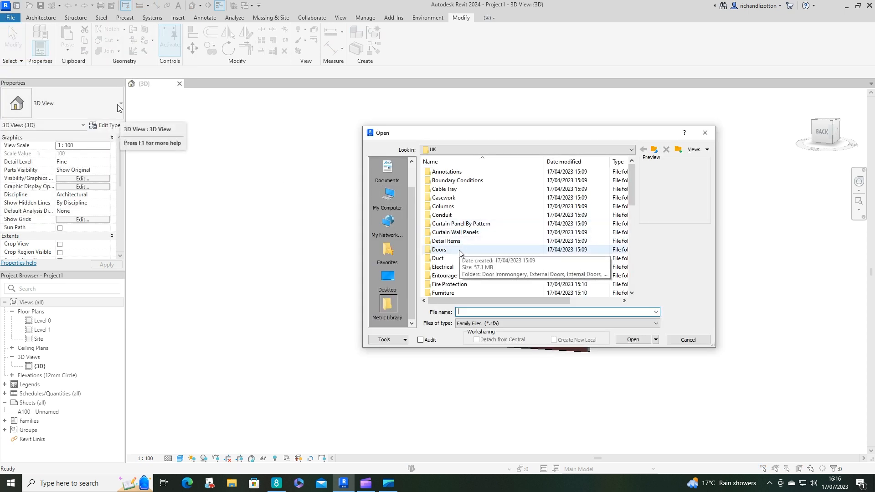
pyautogui.doubleClick(445, 251)
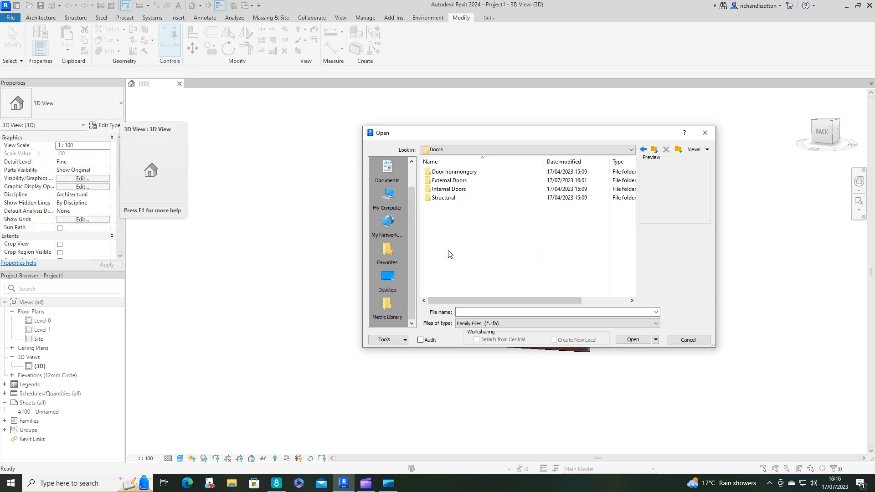
pyautogui.doubleClick(460, 182)
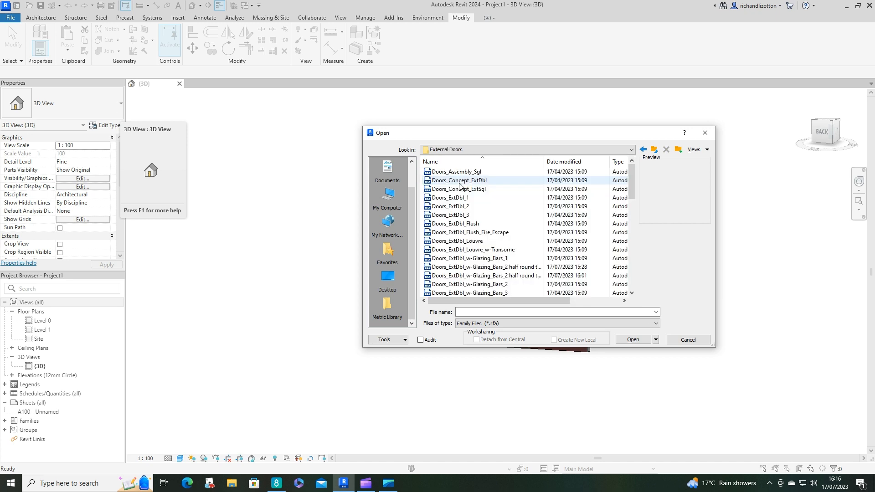
# Compare the previews of the glazing-bar external double doors and open the Doors_ExtDbl_w-Glazing_Bars_2 family for editing.
pyautogui.click(499, 286)
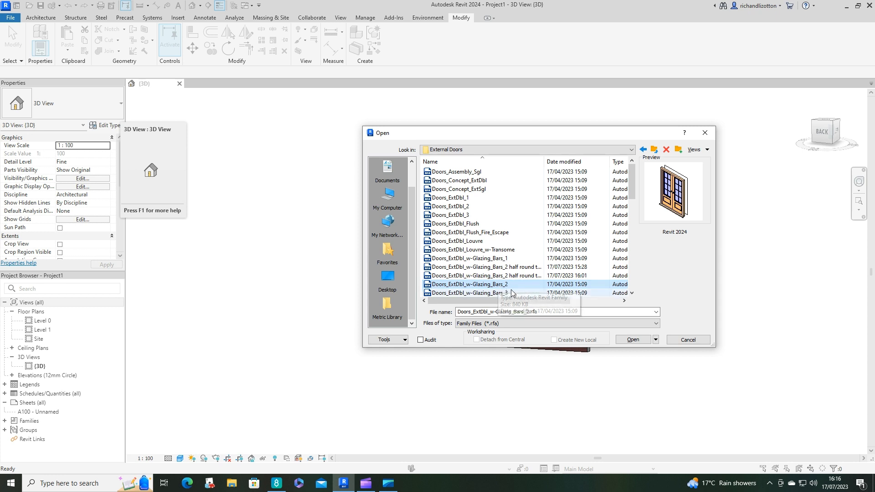
pyautogui.scroll(-1, 512, 285)
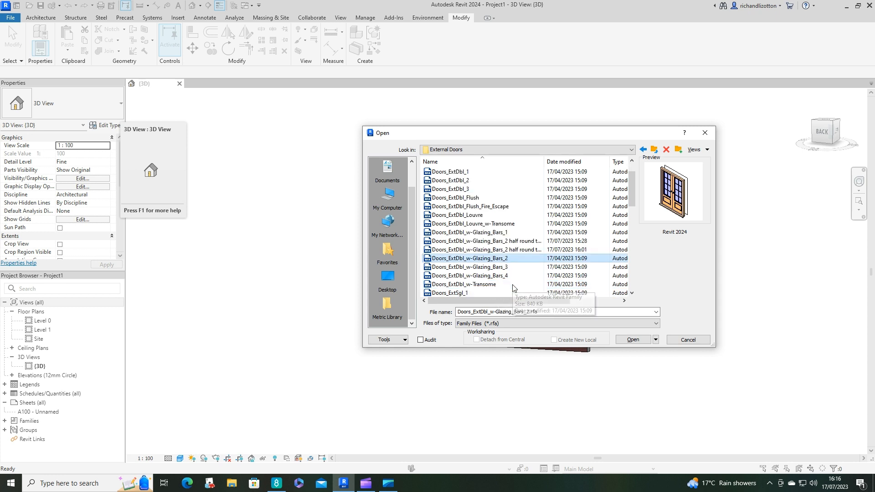
pyautogui.click(505, 268)
pyautogui.click(506, 259)
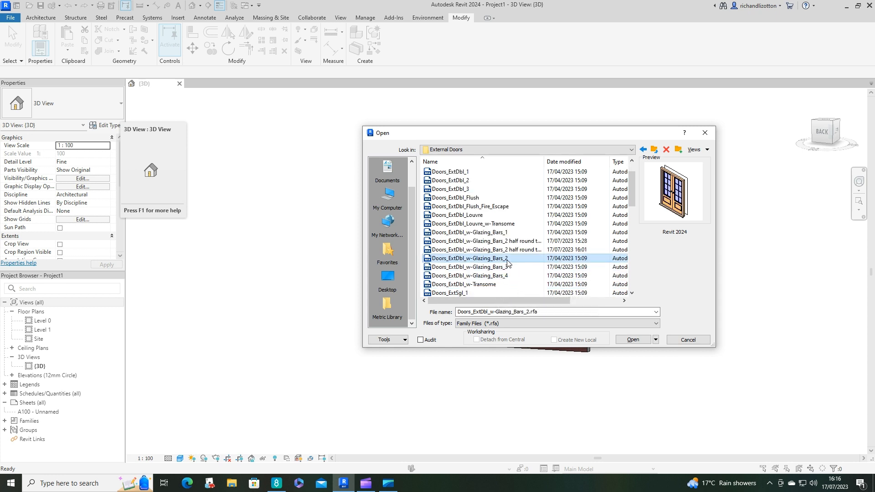
pyautogui.click(506, 277)
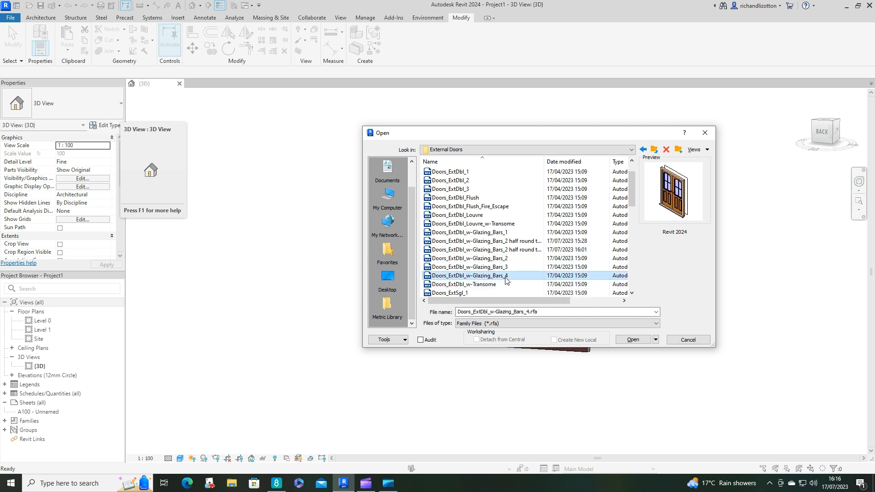
pyautogui.click(509, 267)
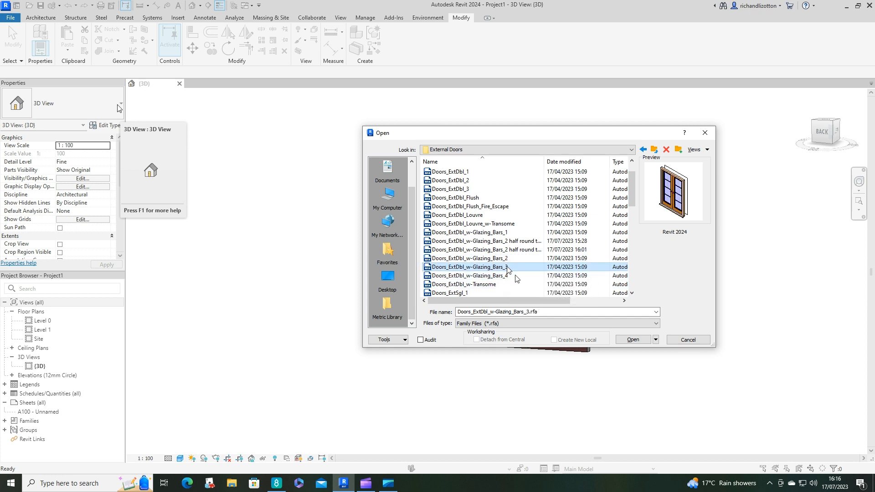
pyautogui.click(510, 259)
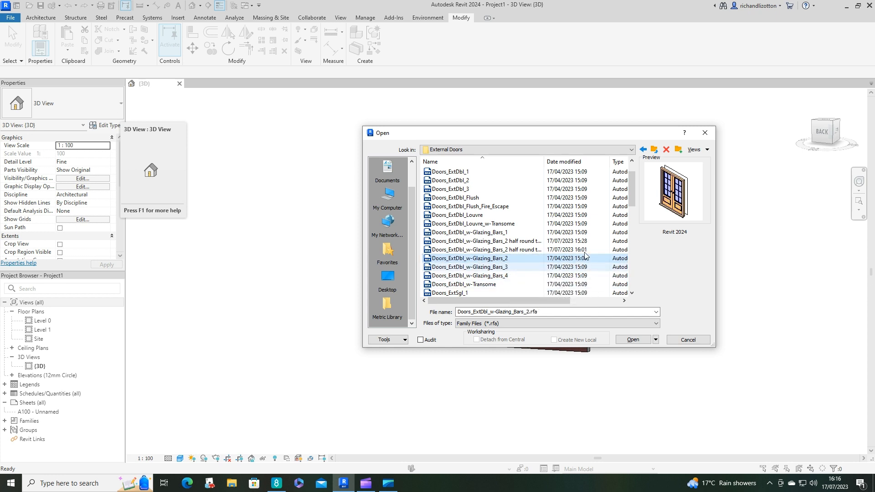
pyautogui.click(633, 340)
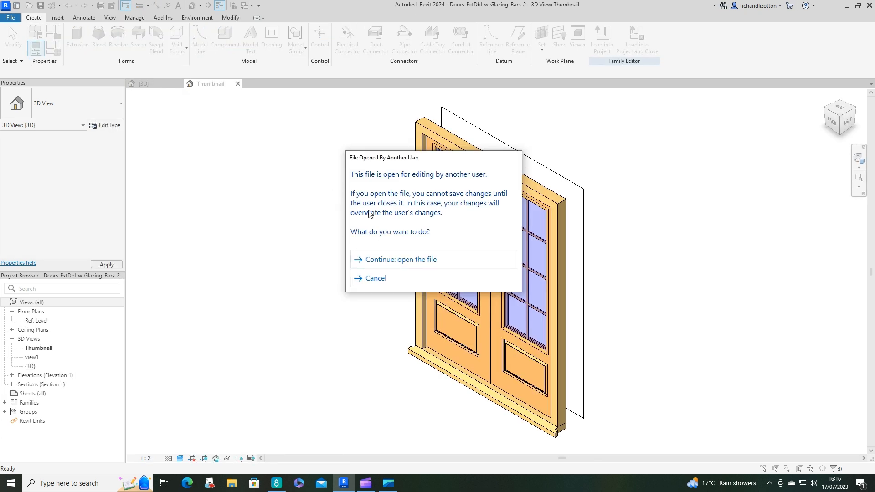
pyautogui.click(390, 260)
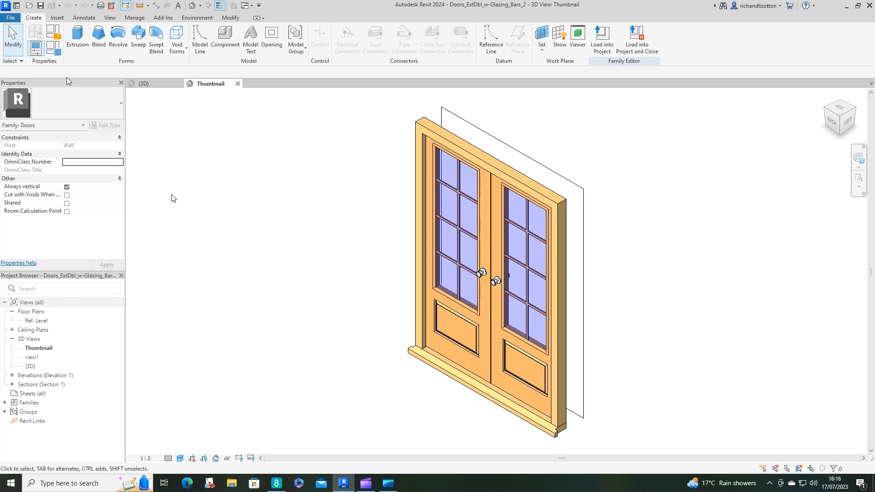
# Save the door family as a new family file named "Doors_ExtDbl_w-Glazing_Bars_2 half round" in the External Doors folder.
pyautogui.click(11, 19)
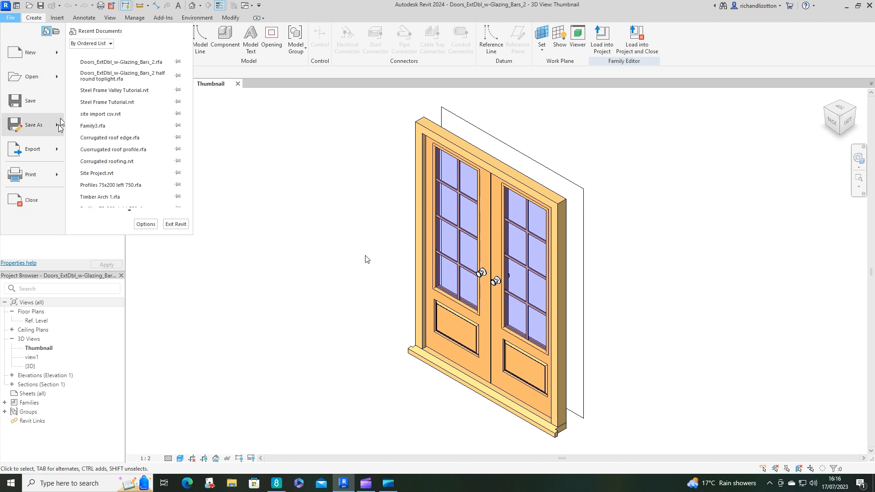
pyautogui.moveTo(61, 125)
pyautogui.click(114, 123)
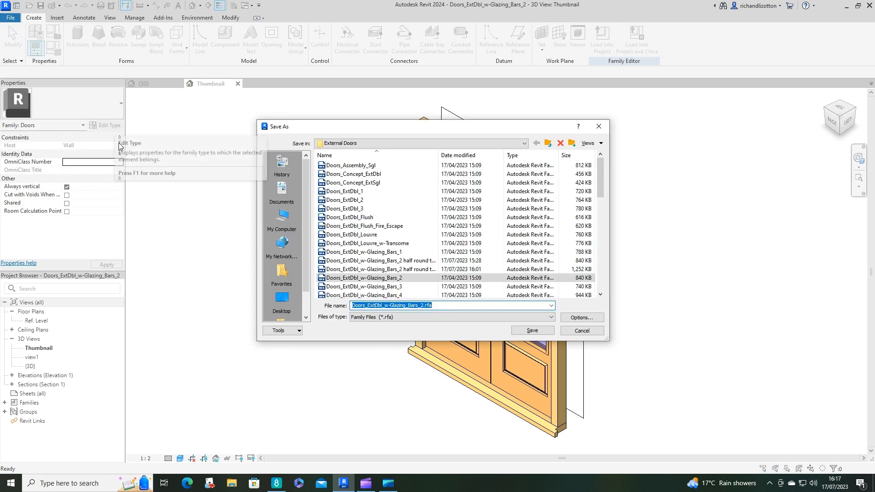
pyautogui.click(424, 306)
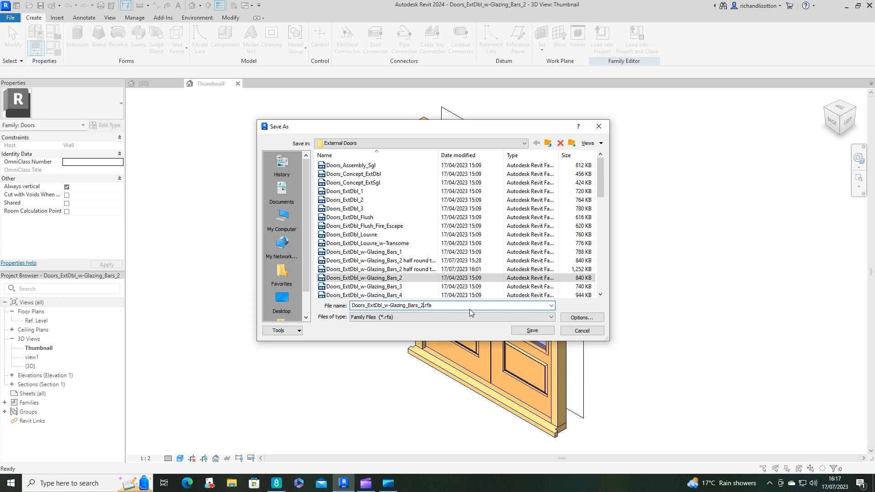
pyautogui.write('half round')
pyautogui.click(530, 331)
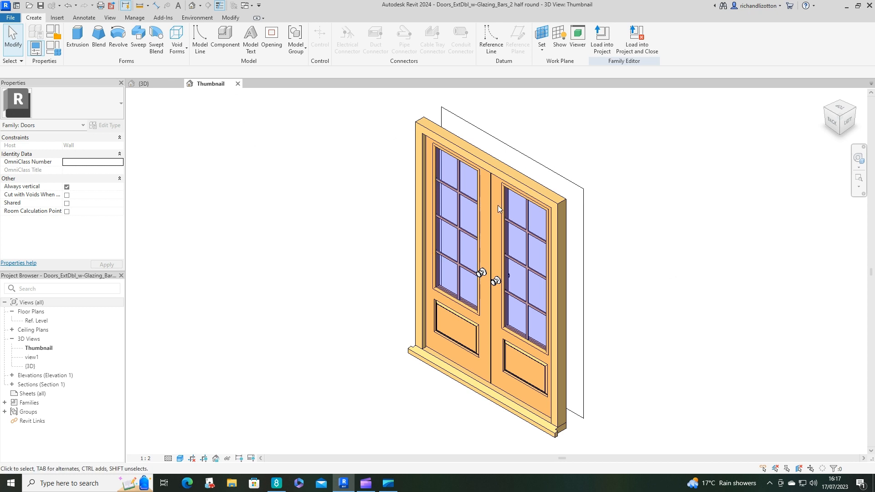
# Open the Exterior elevation and start editing the boundary sketch of the door's opening cut.
pyautogui.click(582, 190)
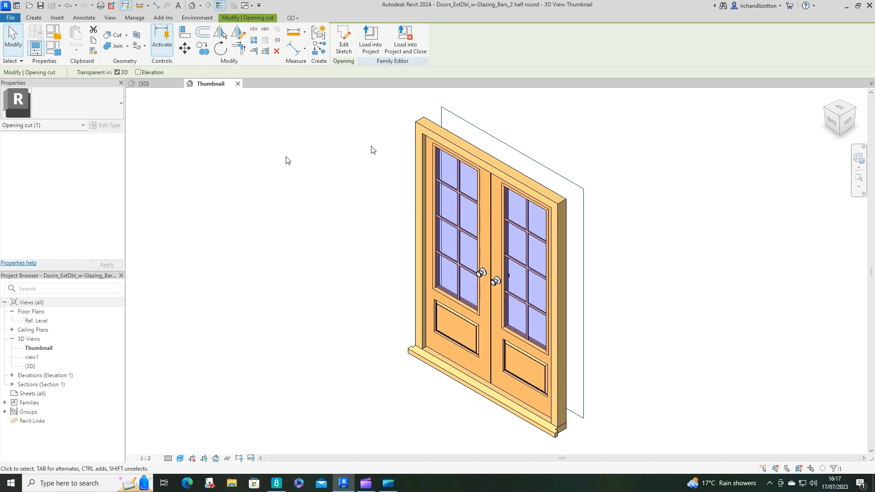
pyautogui.click(12, 375)
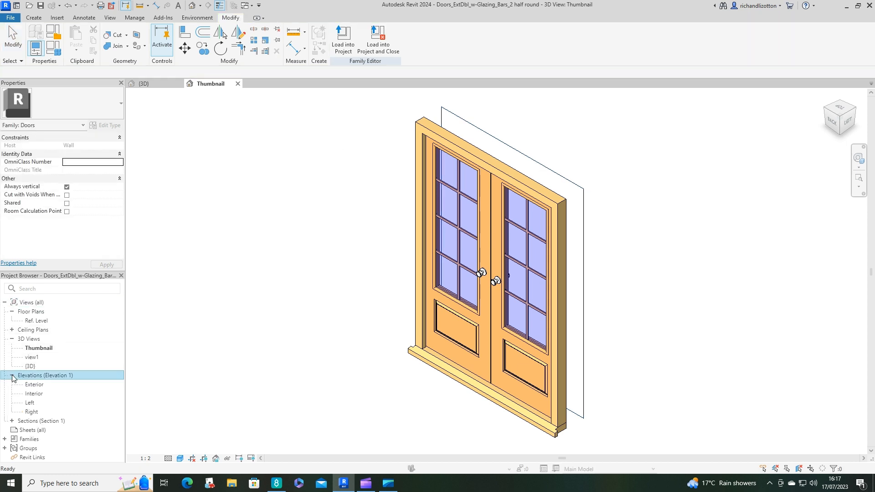
pyautogui.doubleClick(35, 385)
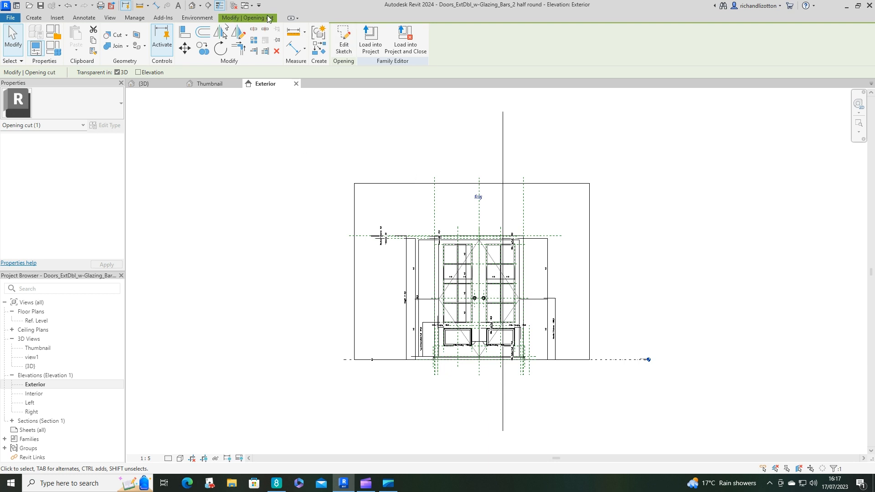
pyautogui.click(343, 40)
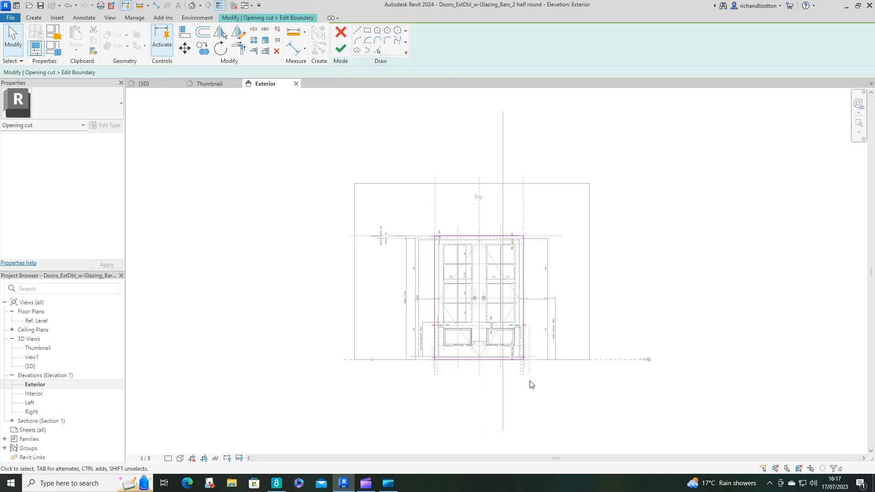
# Sketch a center-ends semicircular arc of 755 mm radius over the opening, centred on its top line and ending at both upper corners.
pyautogui.scroll(3, 536, 224)
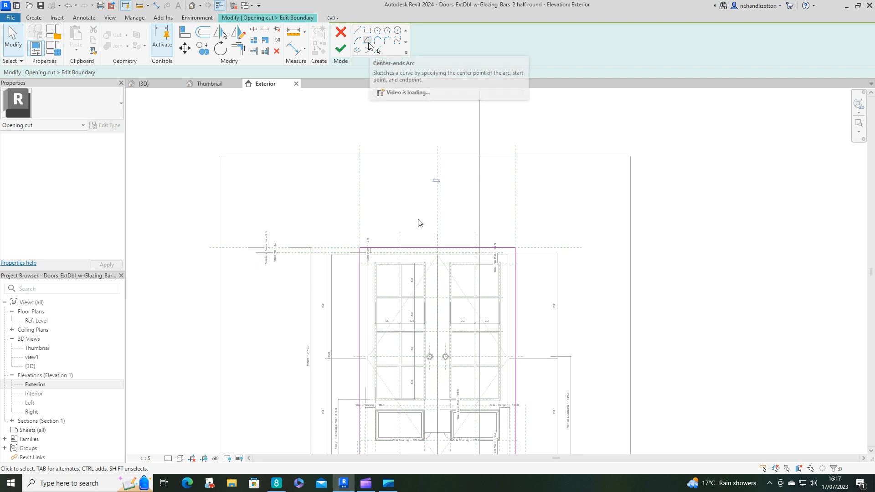
pyautogui.click(368, 41)
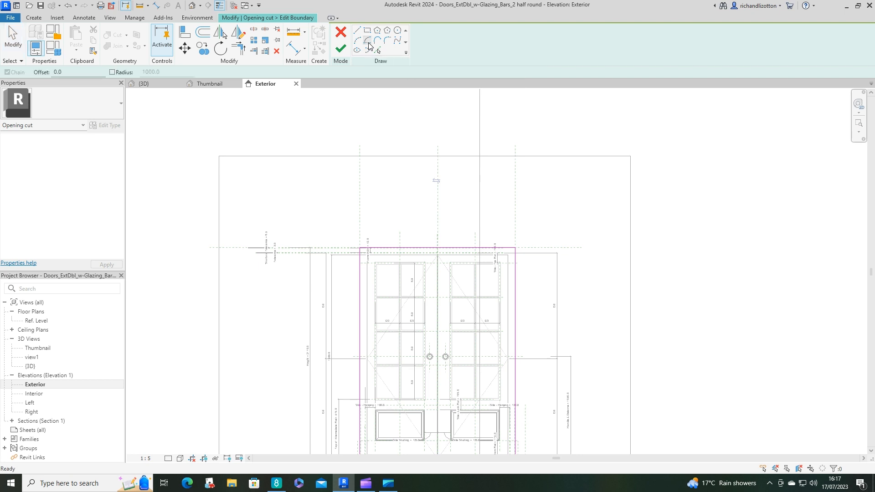
pyautogui.scroll(3, 435, 248)
pyautogui.scroll(1, 435, 249)
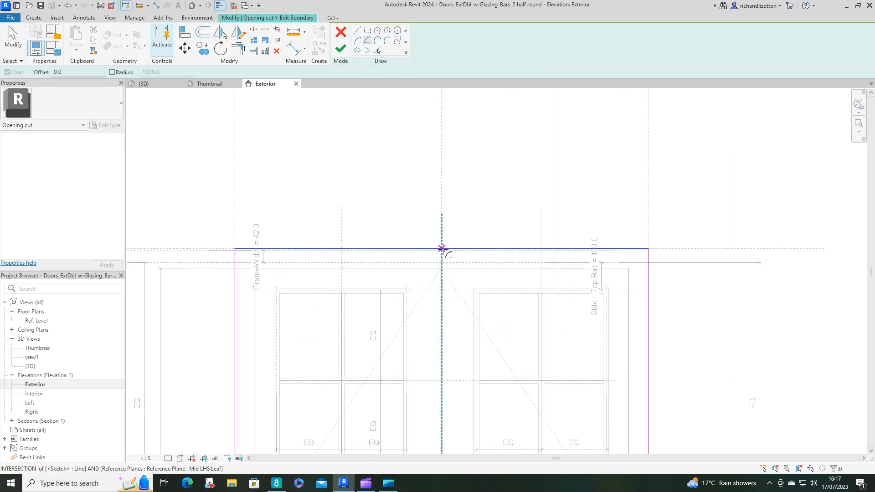
pyautogui.click(441, 249)
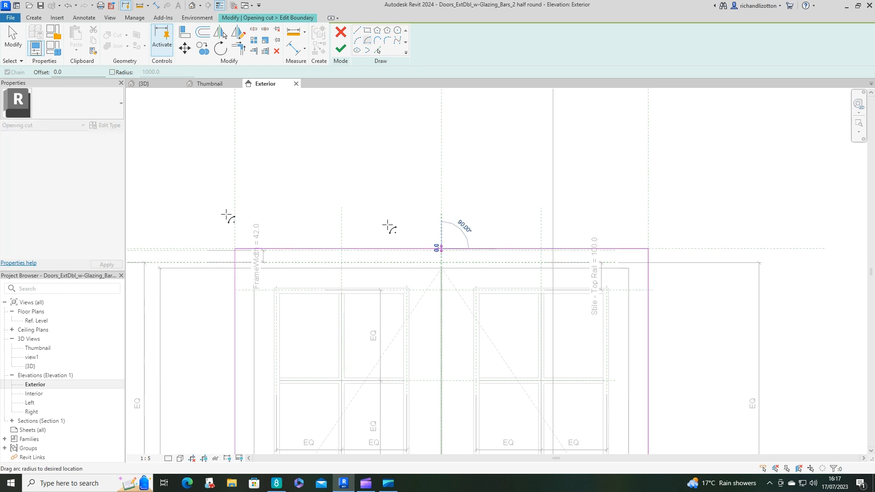
pyautogui.click(235, 249)
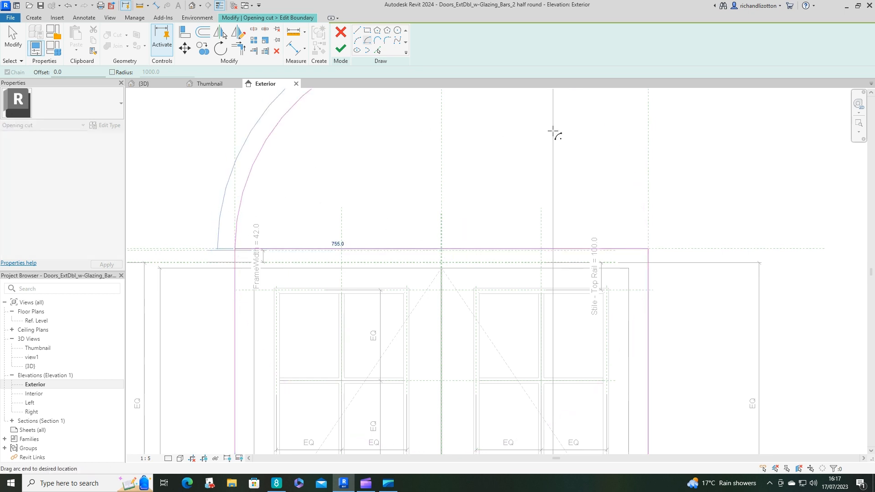
pyautogui.click(648, 248)
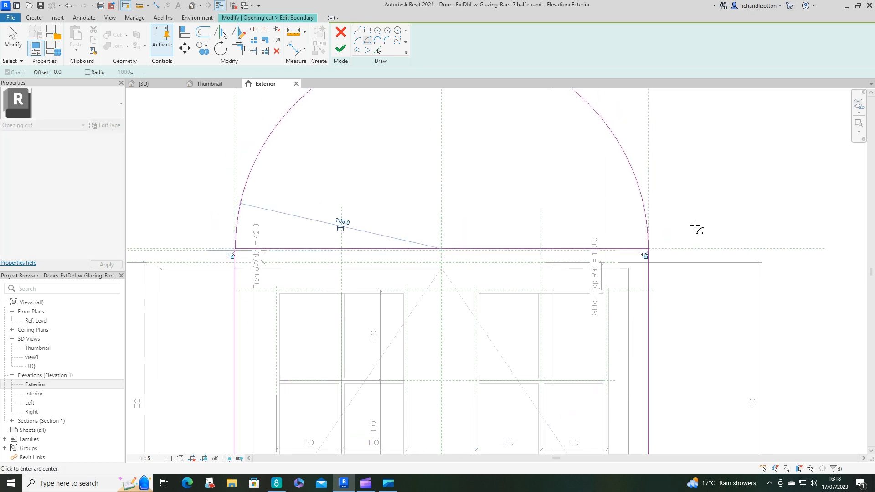
# Delete the straight line beneath the new arc and finish the opening cut's boundary sketch.
pyautogui.press('Escape')
pyautogui.press('Escape')
pyautogui.click(496, 249)
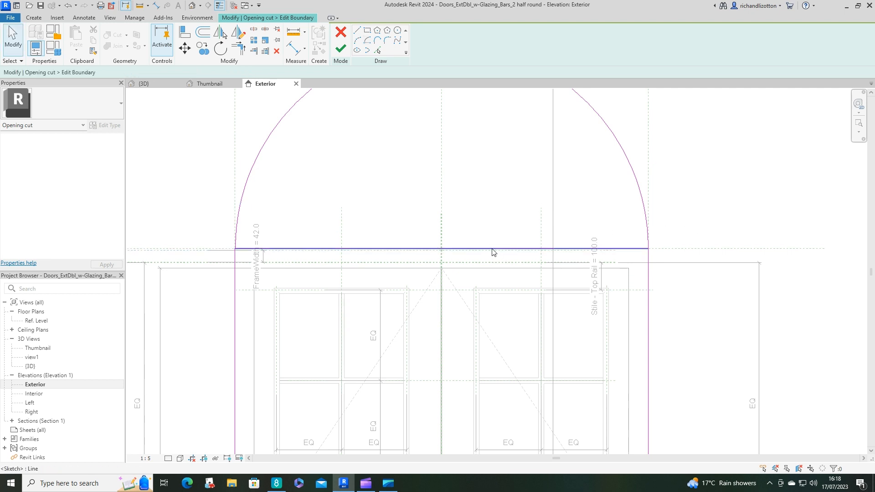
pyautogui.press('Delete')
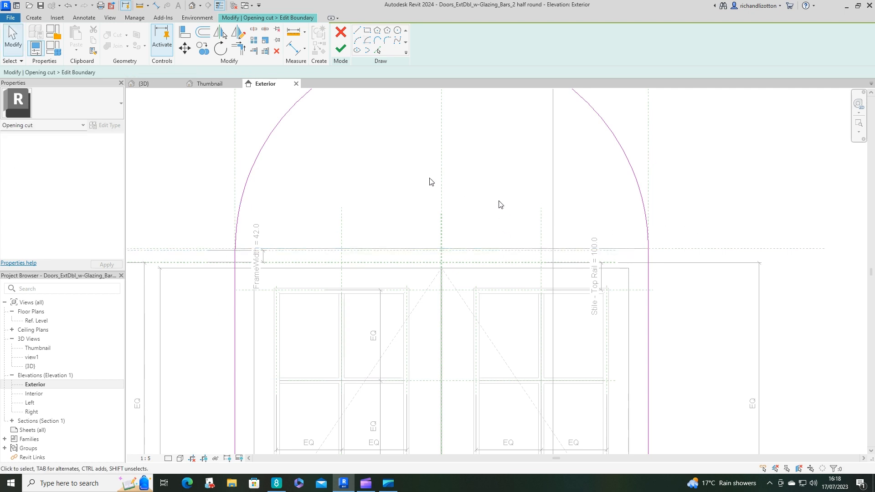
pyautogui.click(340, 48)
pyautogui.scroll(-3, 551, 199)
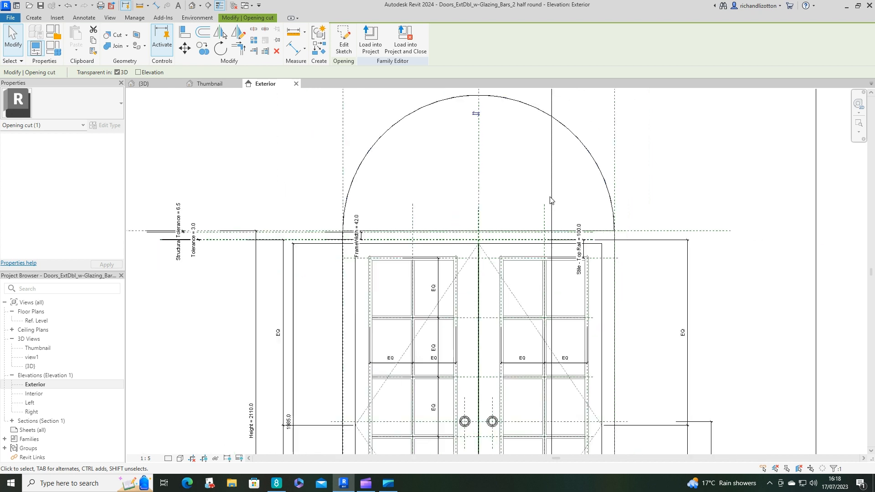
# Select the door frame sweep in the Thumbnail 3D view and start editing its sketched path in the Exterior elevation.
pyautogui.click(210, 83)
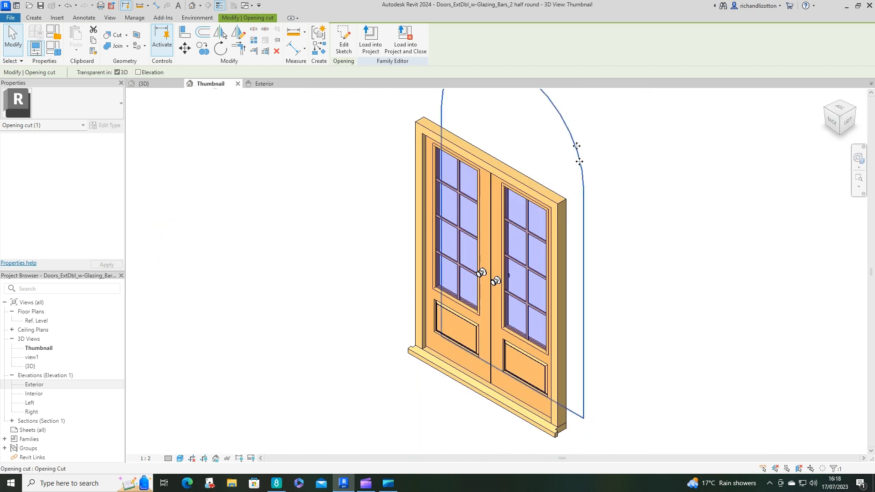
pyautogui.moveTo(636, 222)
pyautogui.mouseDown(button='middle')
pyautogui.moveTo(640, 236)
pyautogui.moveTo(634, 232)
pyautogui.mouseUp(button='middle')
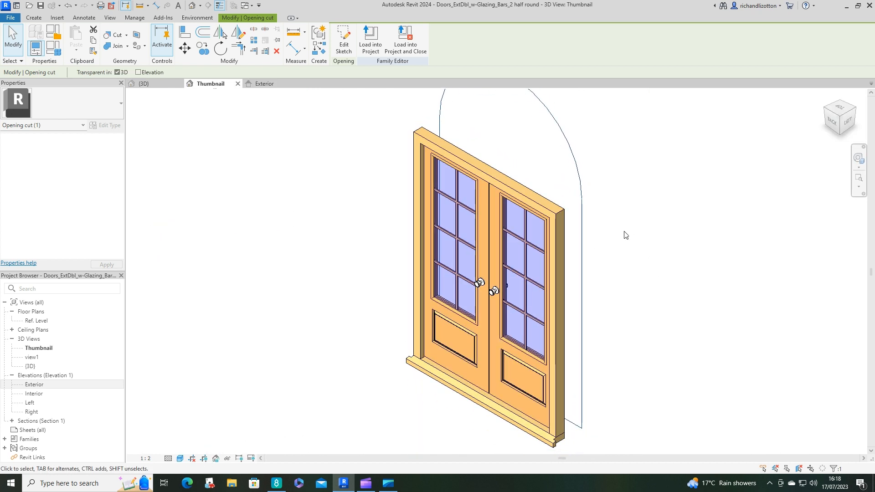
pyautogui.click(565, 216)
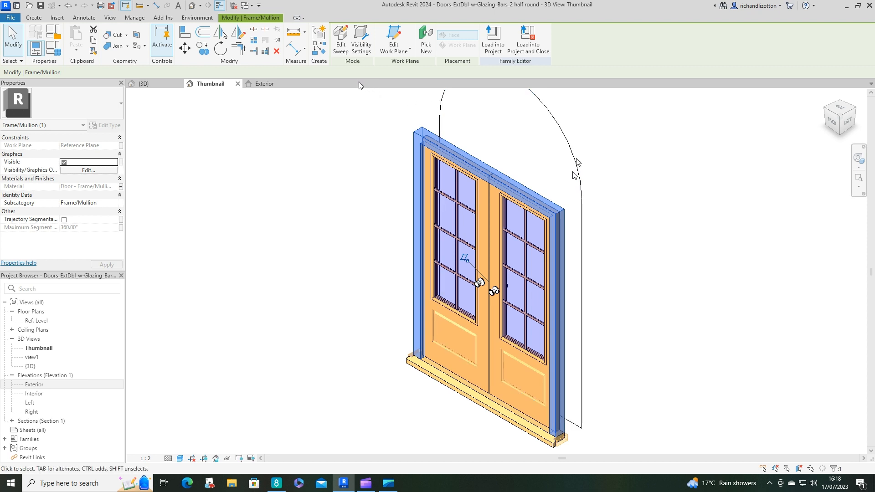
pyautogui.click(341, 47)
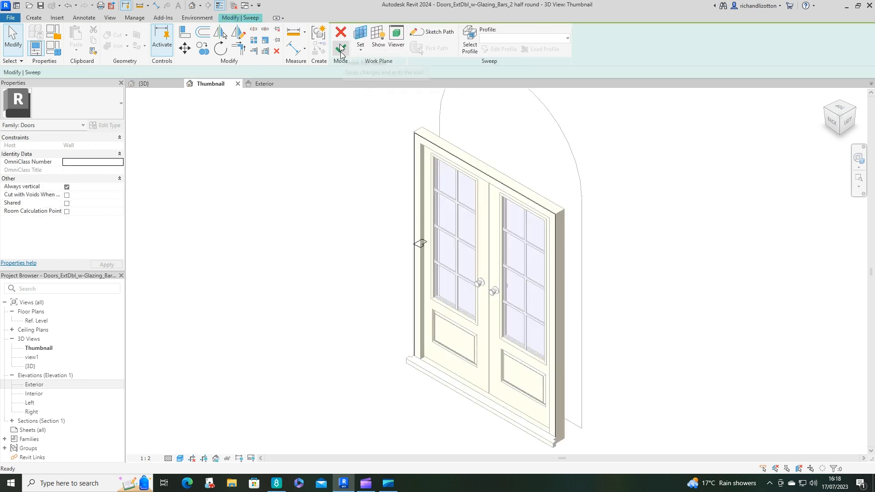
pyautogui.click(265, 83)
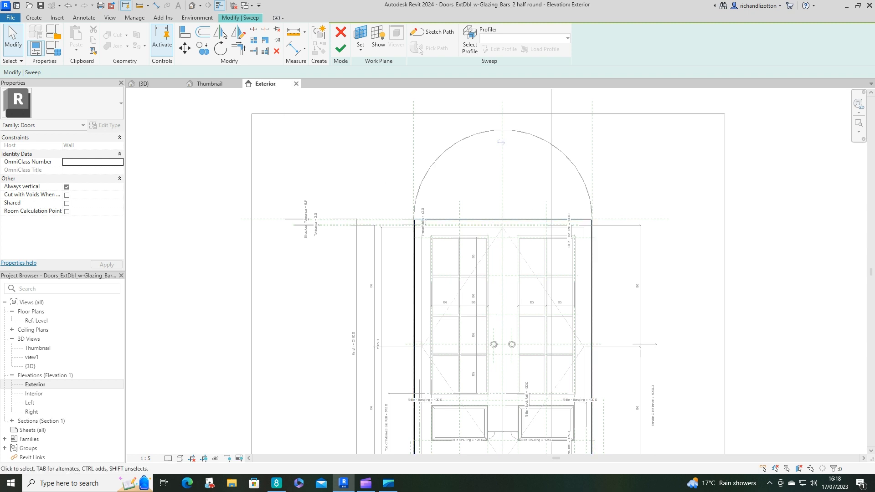
pyautogui.click(494, 223)
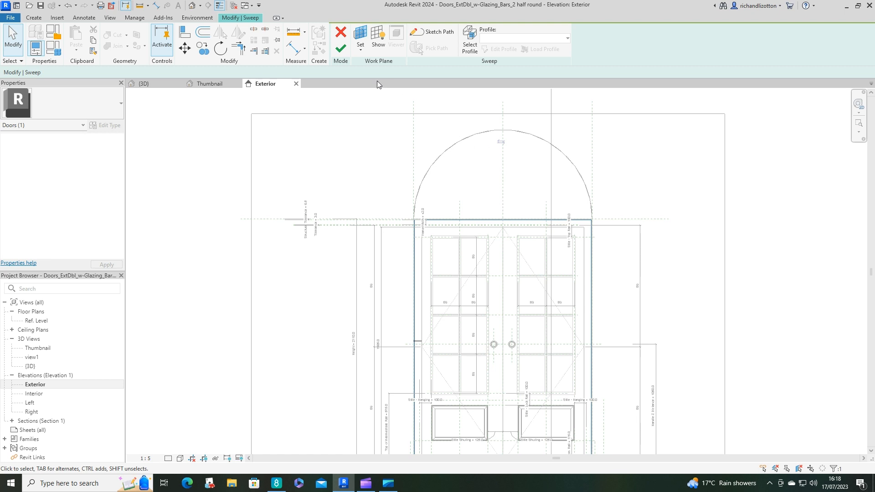
pyautogui.click(437, 32)
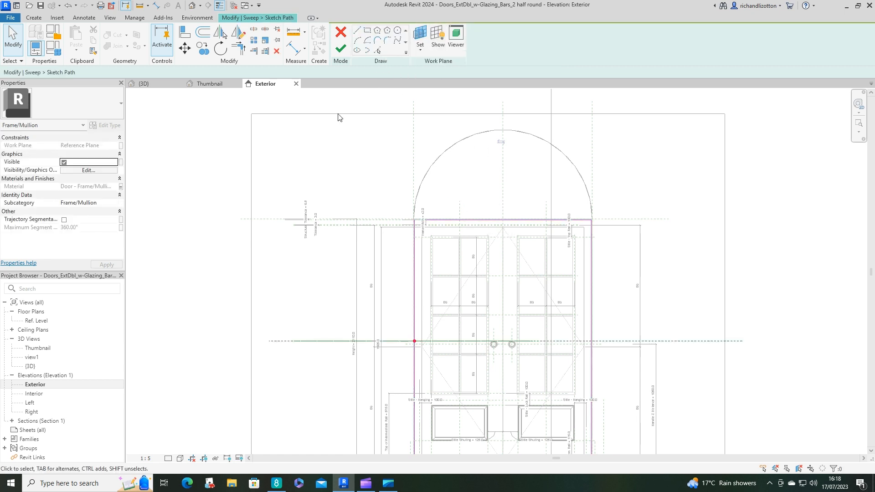
# Sketch a center-ends semicircular arc of 748.5 mm radius on the frame path, centred on its top line and joining both upper corners.
pyautogui.click(368, 40)
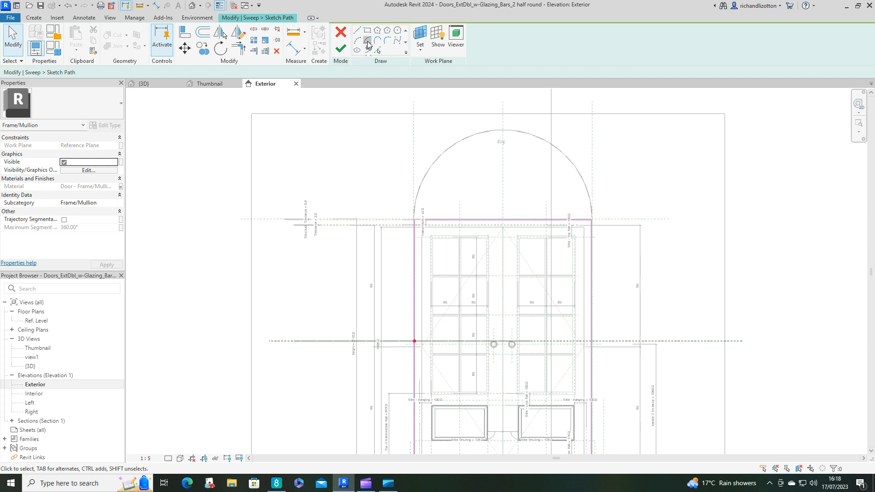
pyautogui.click(503, 220)
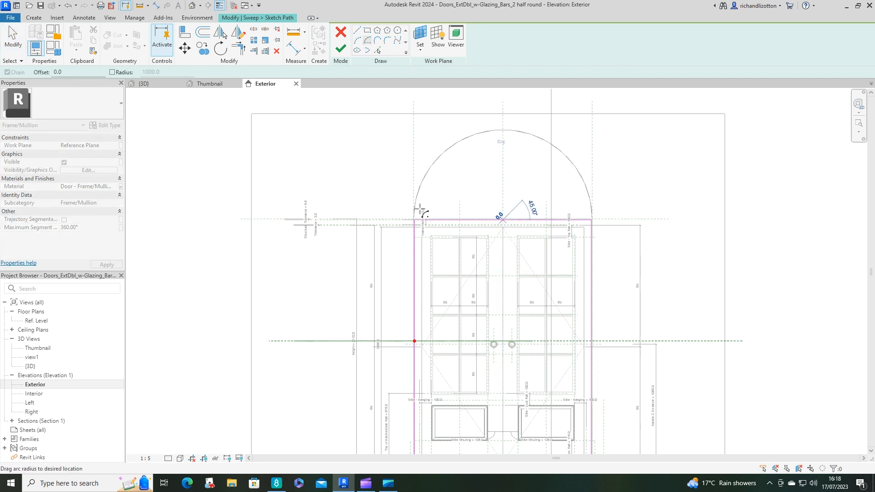
pyautogui.click(414, 220)
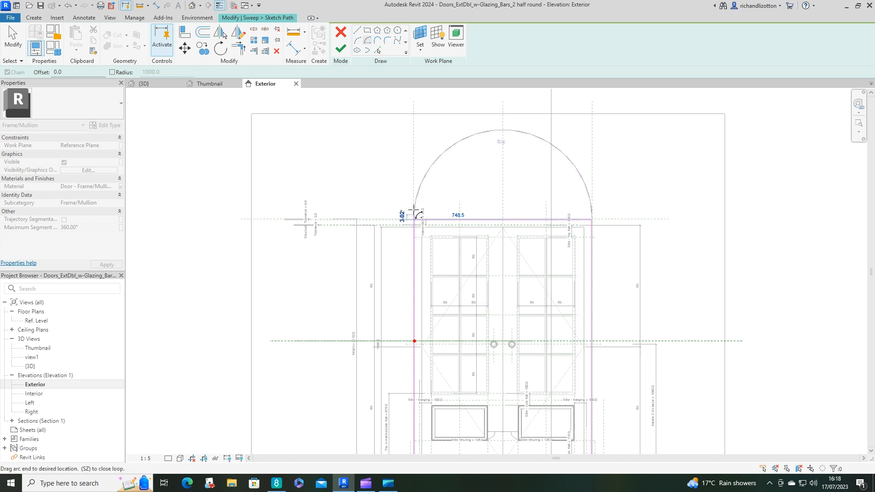
pyautogui.click(590, 220)
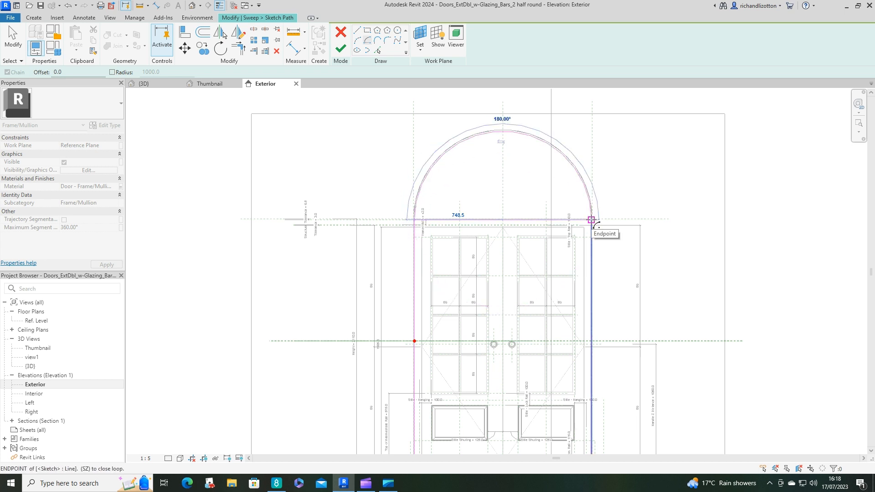
pyautogui.press('Escape')
pyautogui.press('Escape')
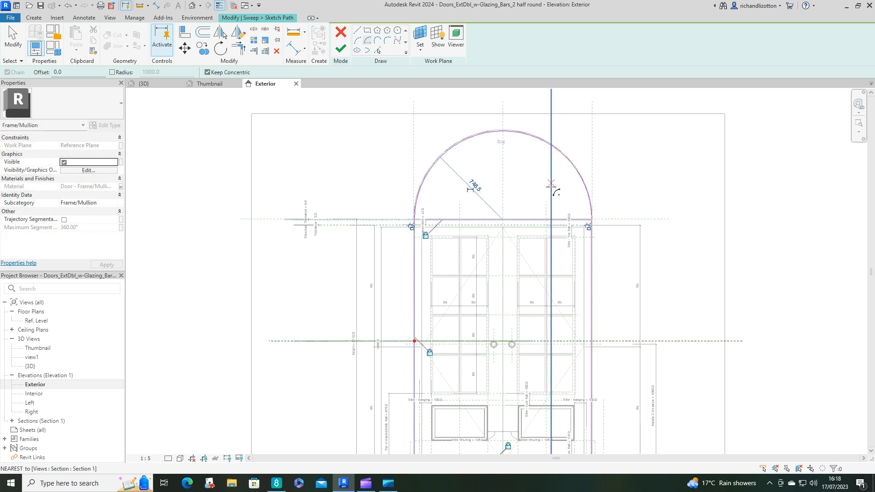
pyautogui.press('Escape')
pyautogui.press('Escape')
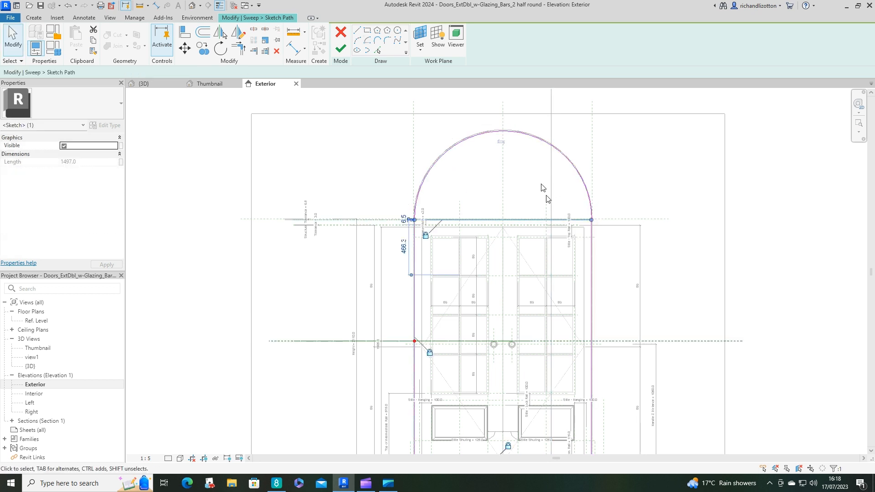
# Delete the straight head line beneath the arc from the frame path and finish the path sketch.
pyautogui.press('Escape')
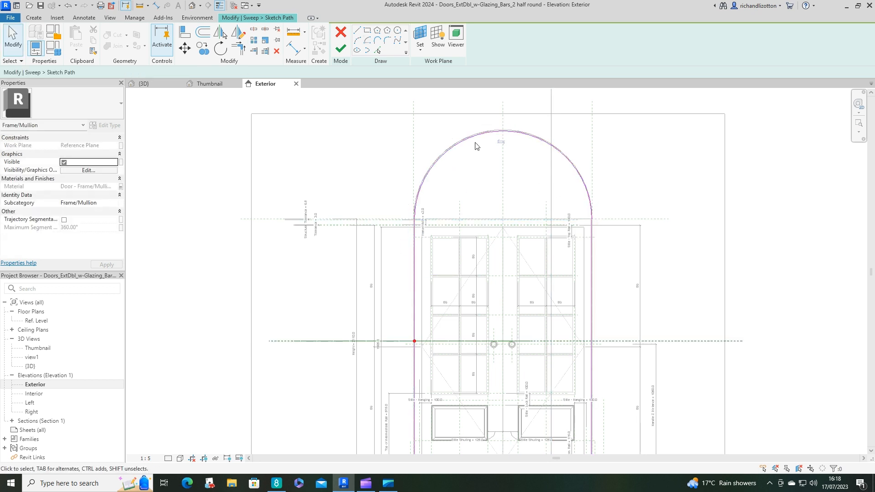
pyautogui.scroll(4, 585, 211)
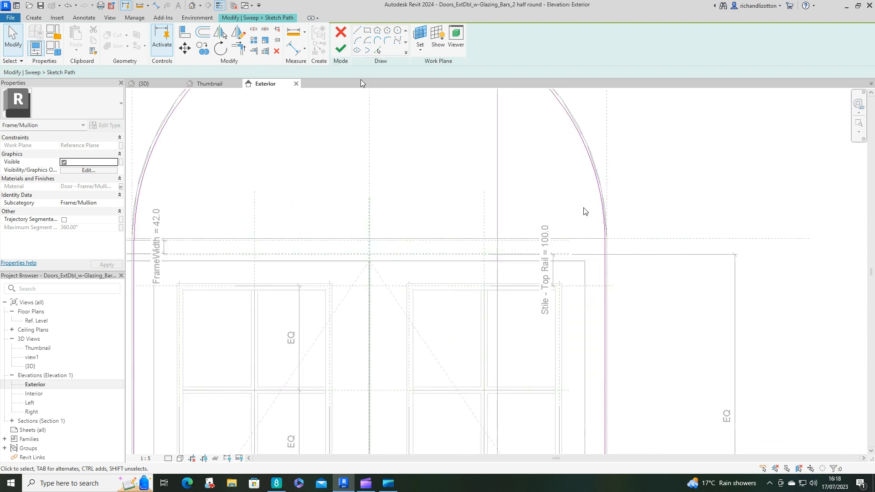
pyautogui.scroll(4, 581, 215)
pyautogui.scroll(-8, 579, 223)
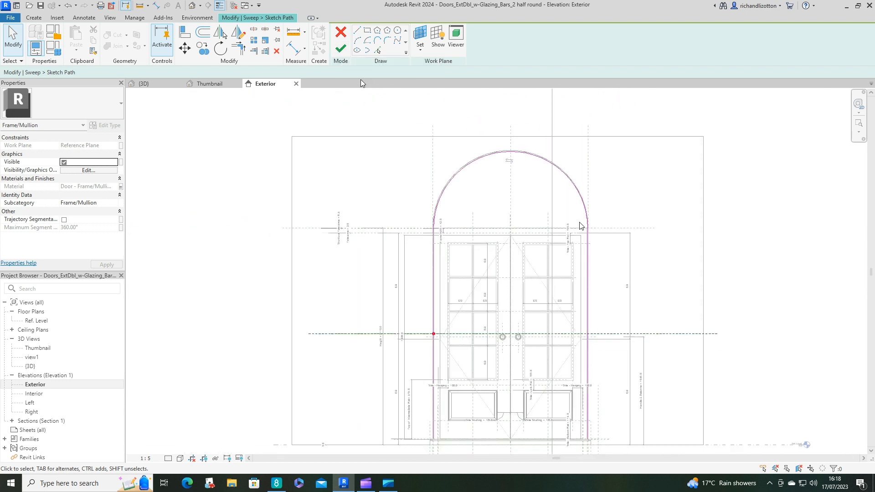
pyautogui.click(341, 48)
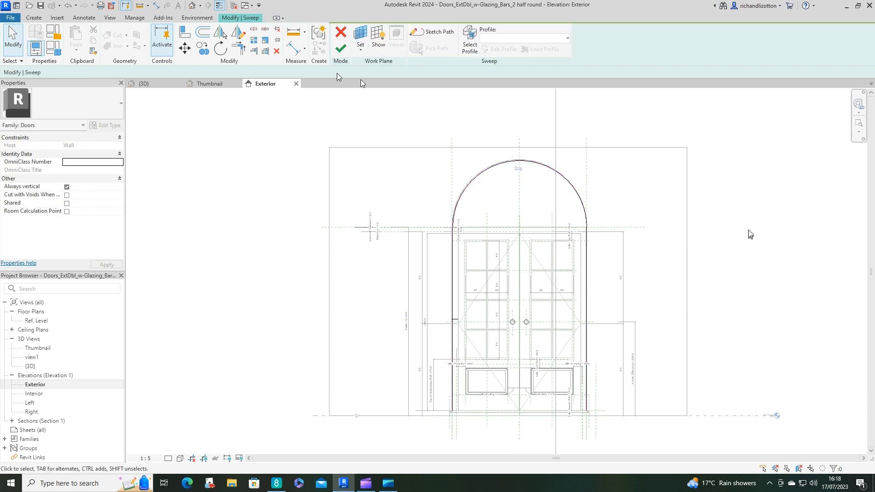
# Finish the frame sweep edit and delete the dimensions whose references have become invalid.
pyautogui.click(340, 48)
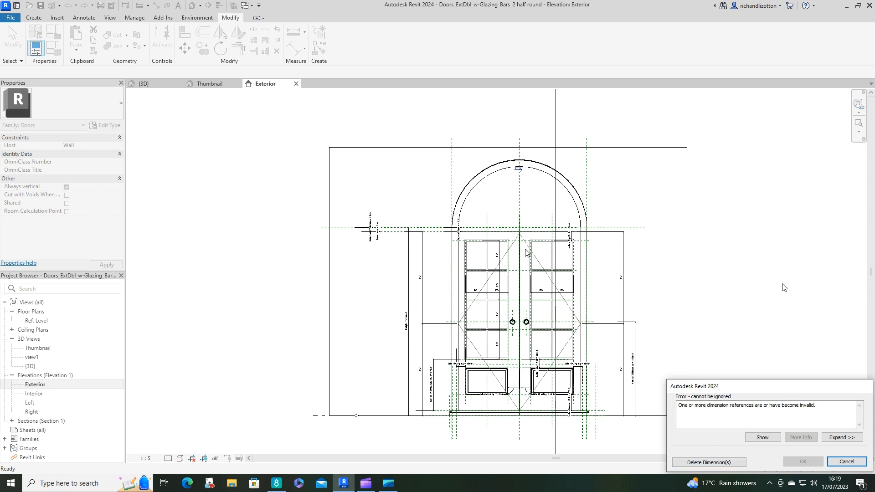
pyautogui.click(708, 462)
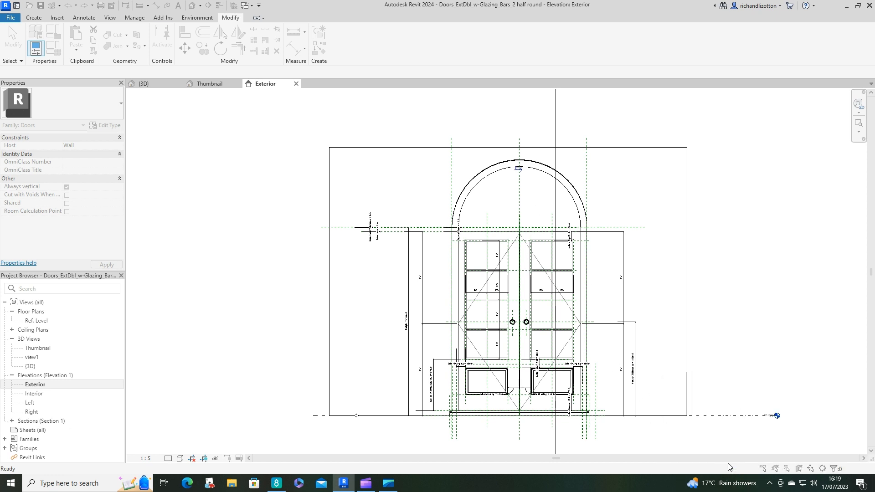
pyautogui.click(698, 211)
# Inspect the arched door frame from both sides in the Thumbnail 3D view, focusing on the area above the door leaves.
pyautogui.click(214, 85)
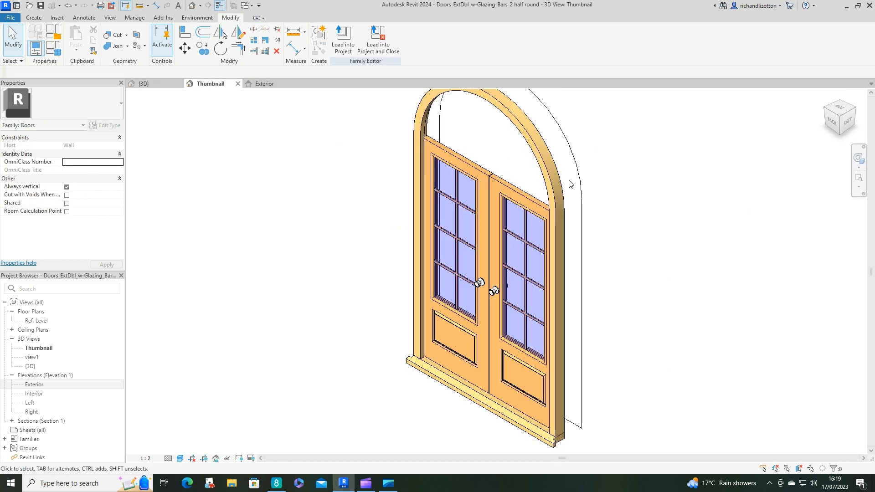
pyautogui.keyDown('shift'); pyautogui.moveTo(623, 180); pyautogui.dragTo(669, 227, button='middle'); pyautogui.keyUp('shift')
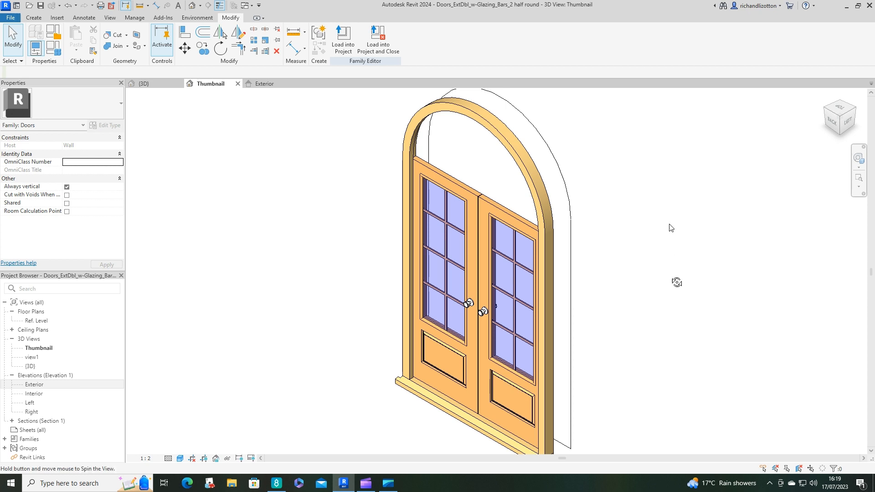
pyautogui.keyDown('shift'); pyautogui.moveTo(677, 283); pyautogui.dragTo(558, 150, button='middle'); pyautogui.keyUp('shift')
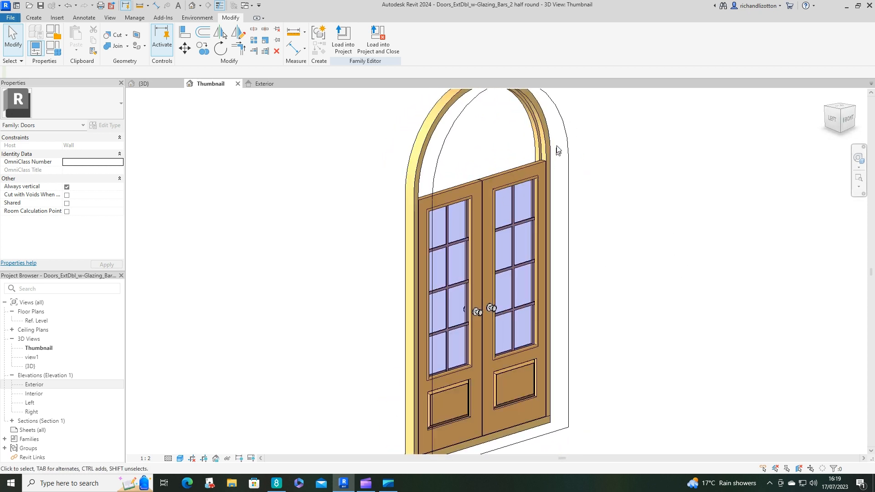
pyautogui.scroll(4, 558, 150)
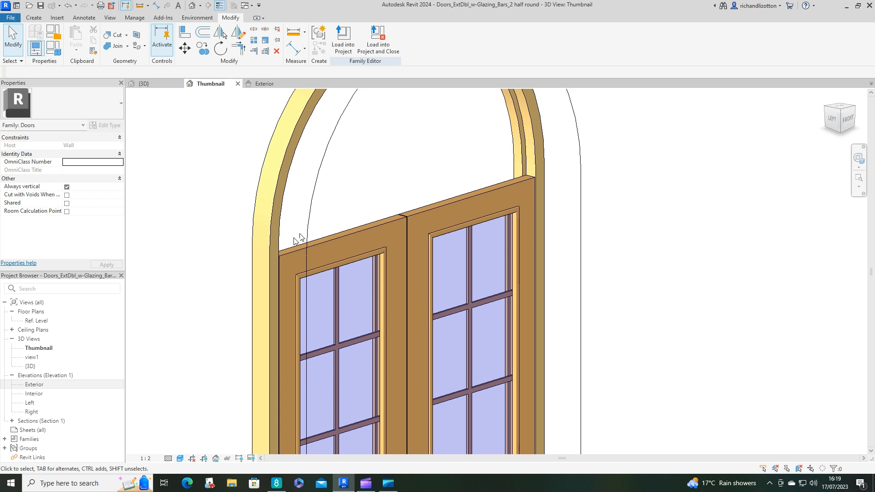
pyautogui.scroll(-2, 625, 267)
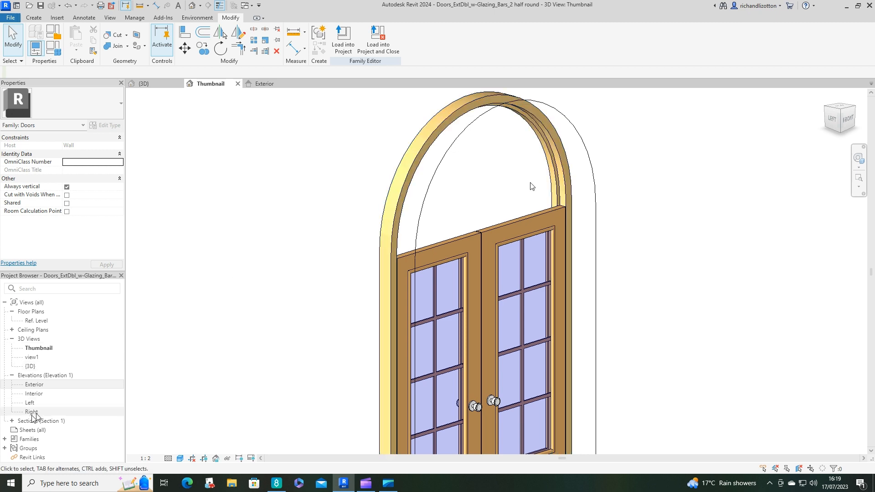
# Open Section 1 and examine the frame head profile and the reference planes around the top of the door leaves.
pyautogui.click(12, 420)
pyautogui.doubleClick(37, 430)
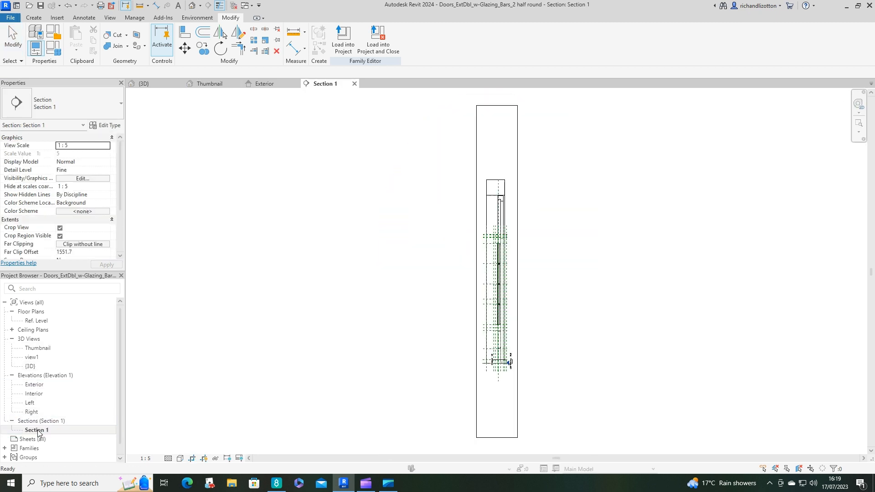
pyautogui.scroll(5, 509, 205)
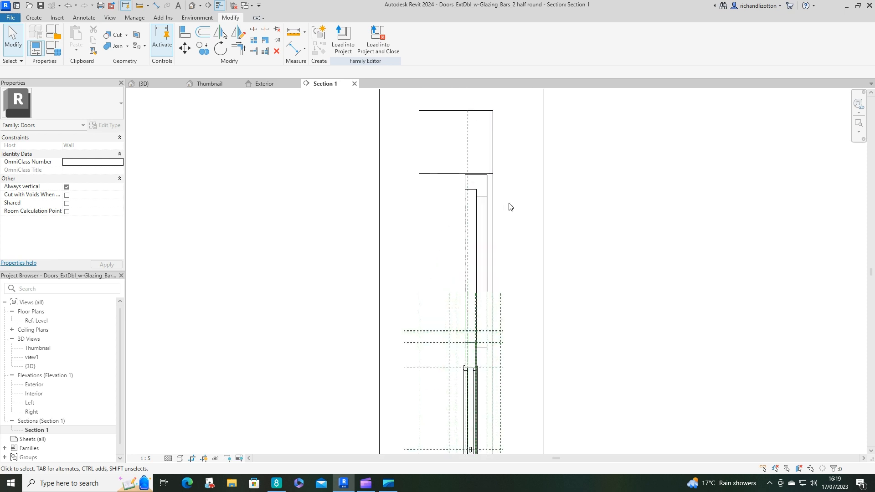
pyautogui.scroll(1, 509, 206)
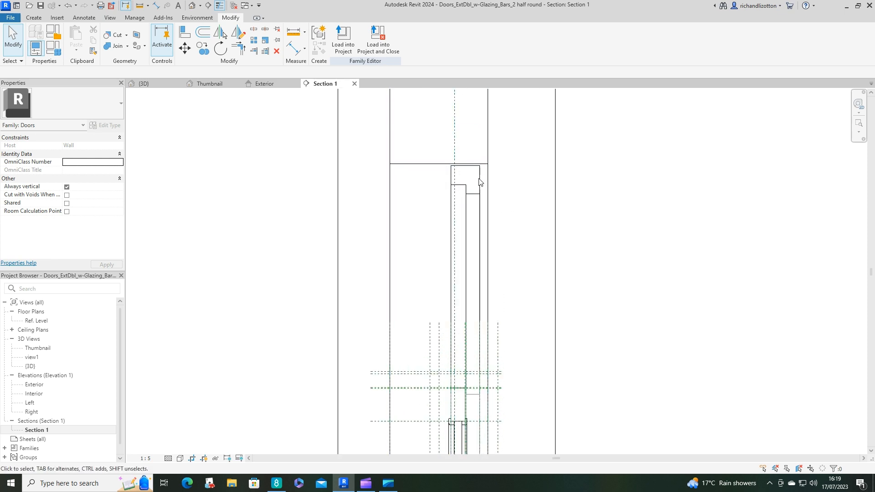
pyautogui.moveTo(571, 386); pyautogui.dragTo(576, 305, button='middle')
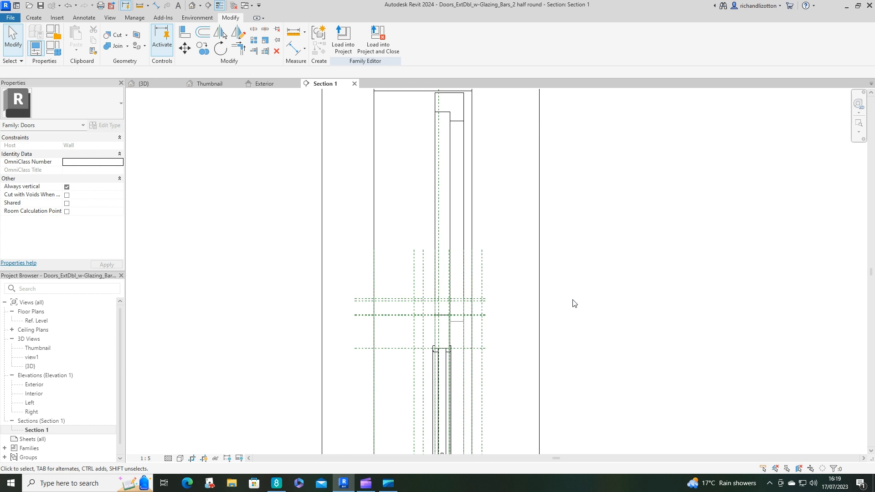
pyautogui.scroll(5, 445, 326)
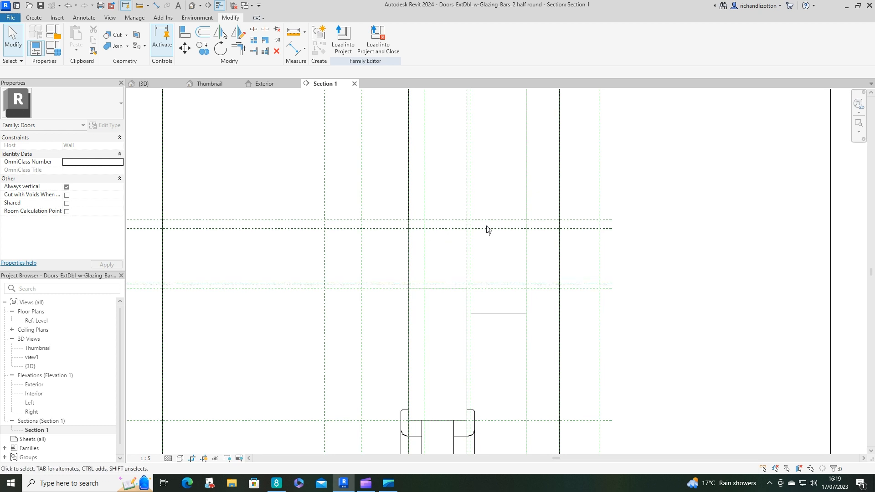
pyautogui.scroll(-3, 512, 293)
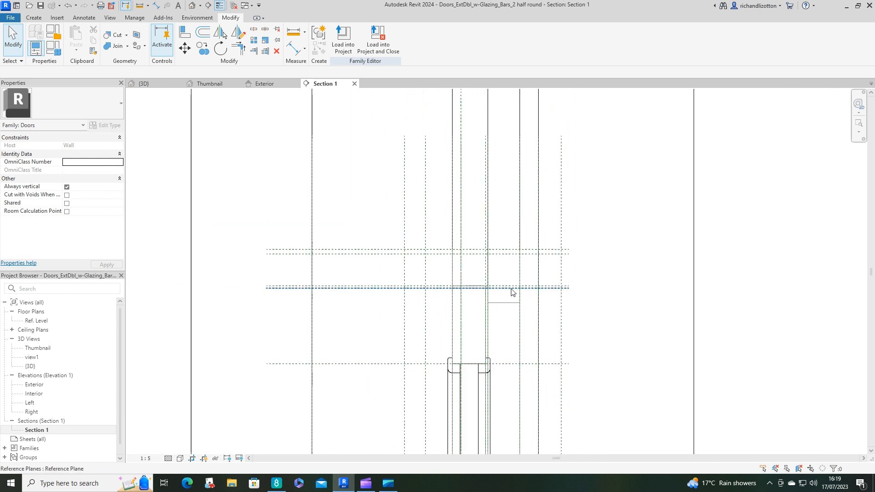
pyautogui.moveTo(611, 227); pyautogui.dragTo(549, 277, button='middle')
pyautogui.scroll(-5, 578, 351)
pyautogui.scroll(3, 577, 351)
pyautogui.scroll(1, 547, 277)
pyautogui.scroll(-5, 548, 279)
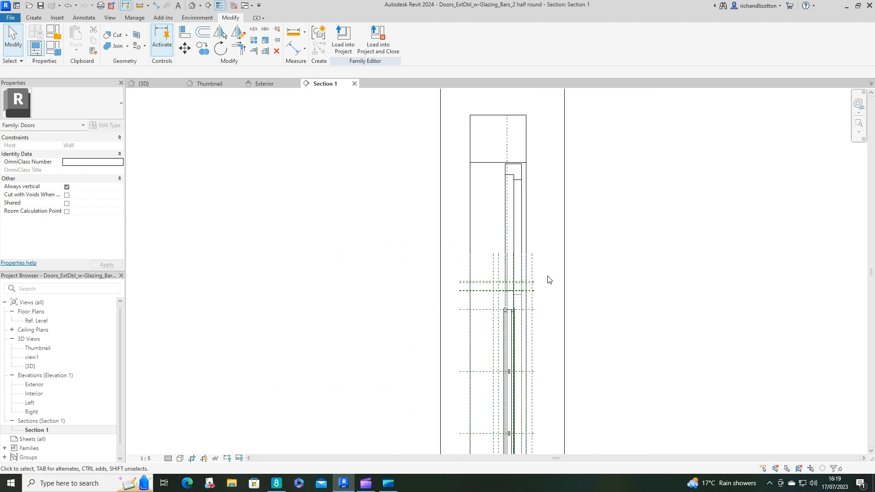
pyautogui.scroll(2, 549, 279)
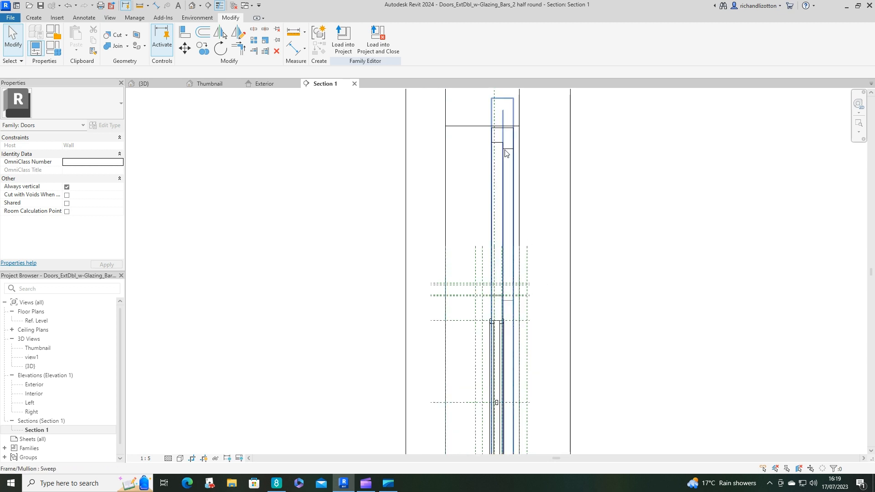
# Measure the vertical depth of the step in the arched frame's head profile in Section 1.
pyautogui.click(293, 31)
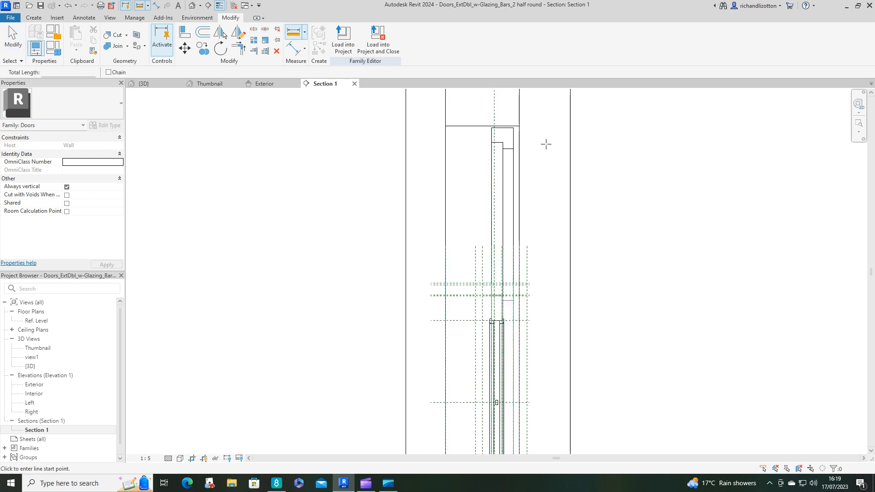
pyautogui.scroll(5, 494, 144)
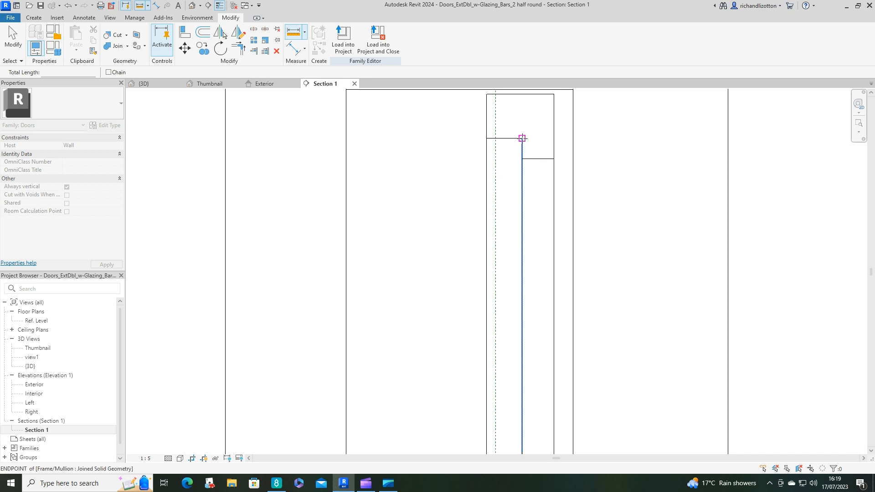
pyautogui.click(522, 138)
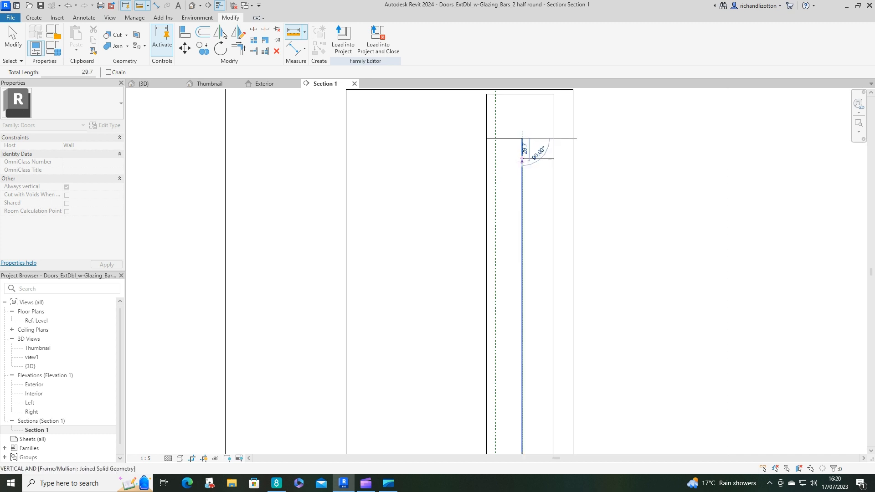
pyautogui.scroll(5, 522, 158)
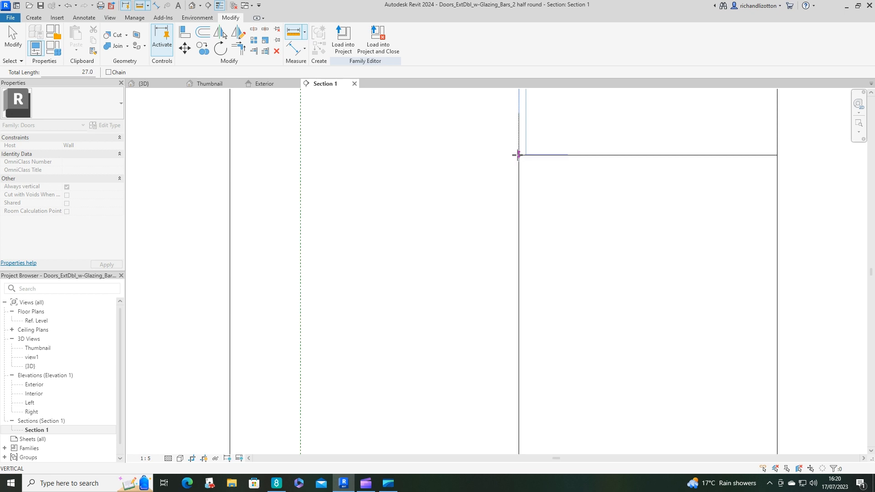
pyautogui.moveTo(518, 156); pyautogui.dragTo(489, 274, button='middle')
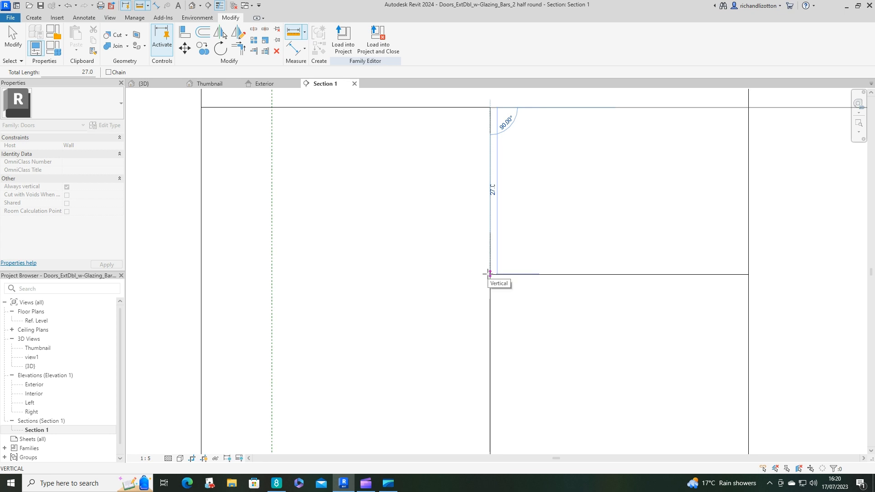
pyautogui.press('Escape')
pyautogui.press('Escape')
pyautogui.scroll(-3, 482, 315)
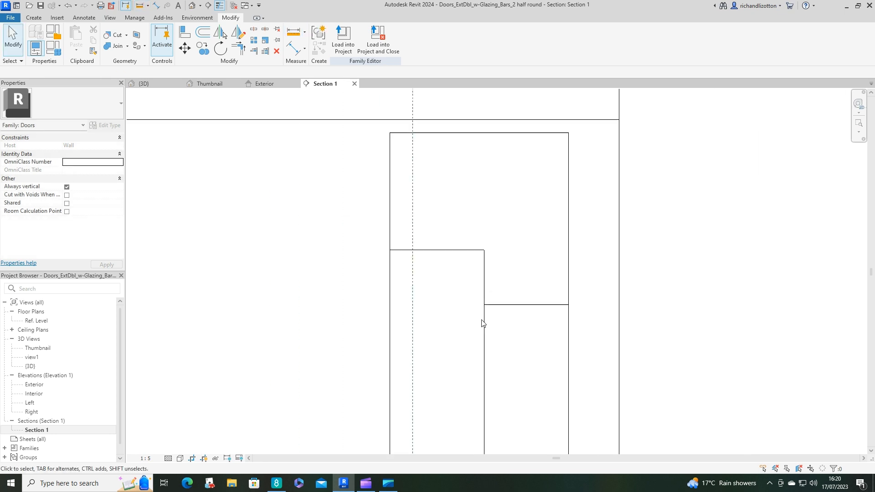
pyautogui.scroll(-4, 560, 291)
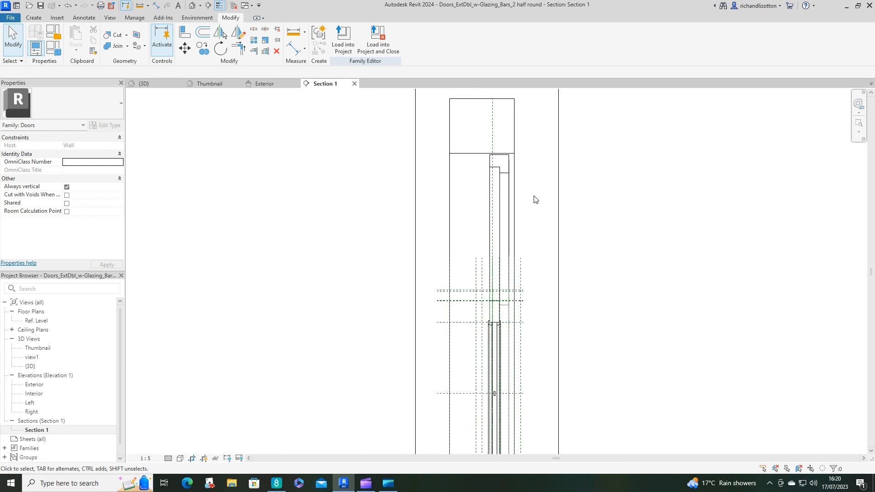
pyautogui.scroll(5, 524, 337)
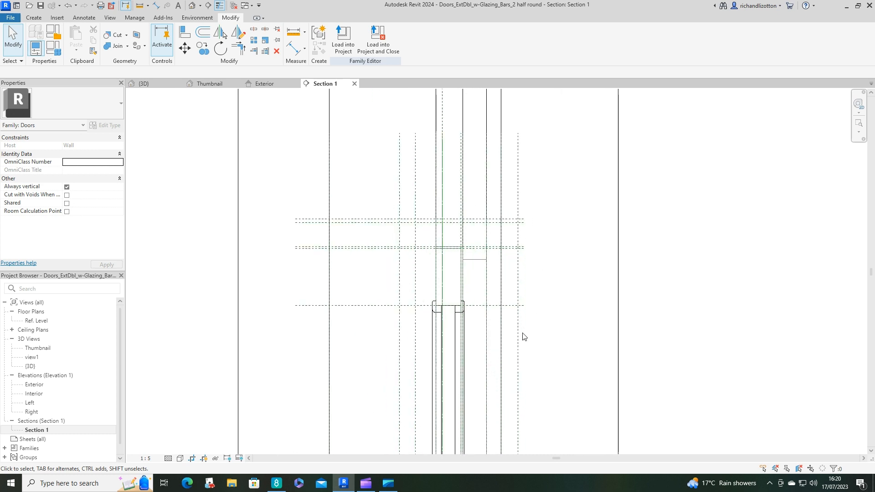
pyautogui.moveTo(460, 170); pyautogui.dragTo(469, 253, button='middle')
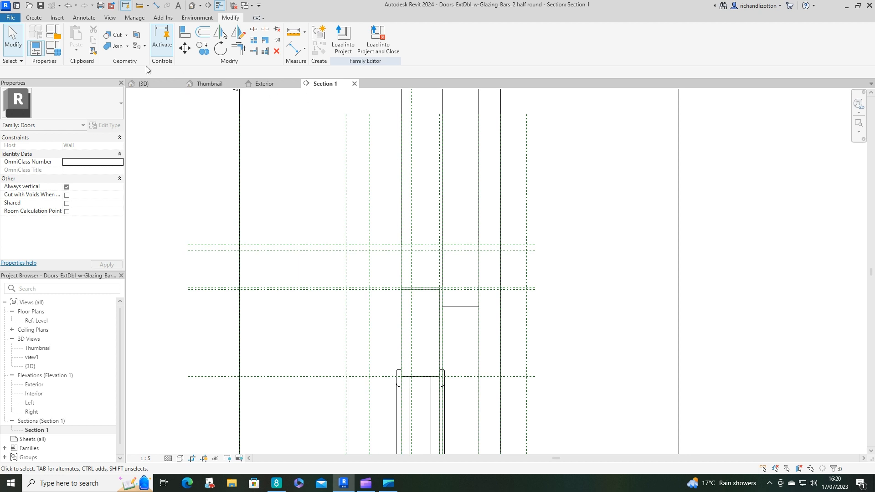
pyautogui.click(33, 17)
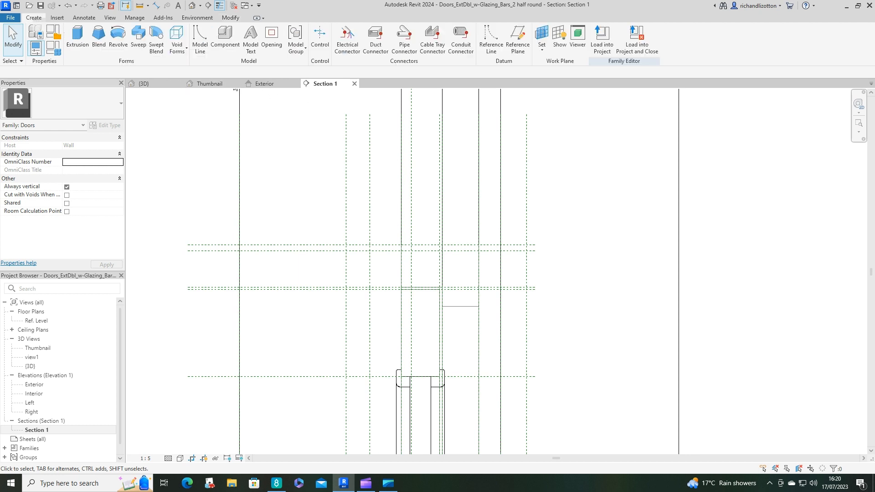
pyautogui.click(78, 38)
pyautogui.click(472, 241)
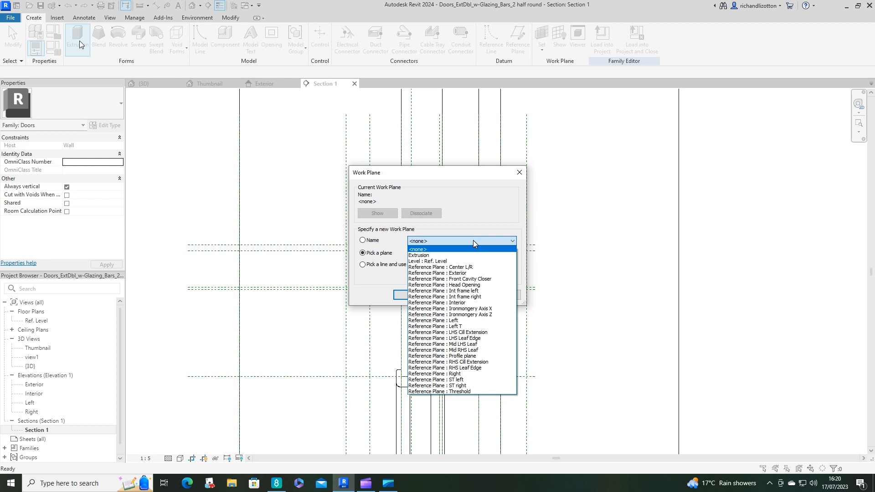
pyautogui.click(508, 197)
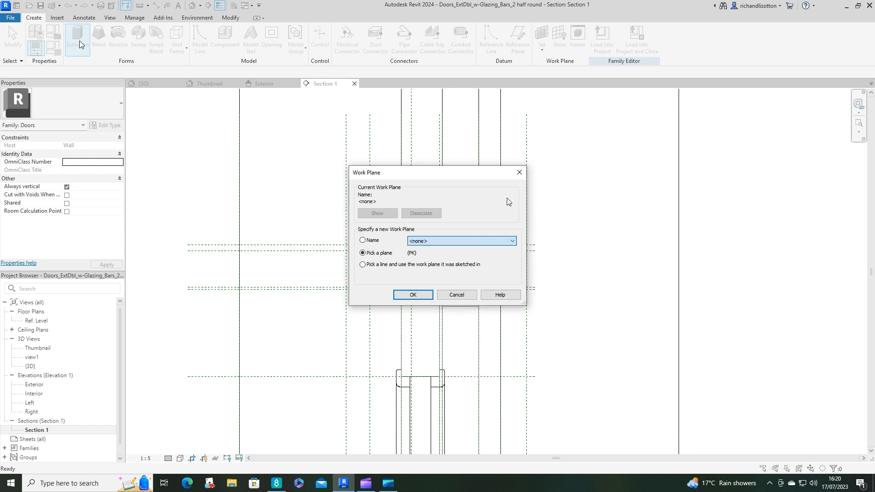
pyautogui.click(519, 173)
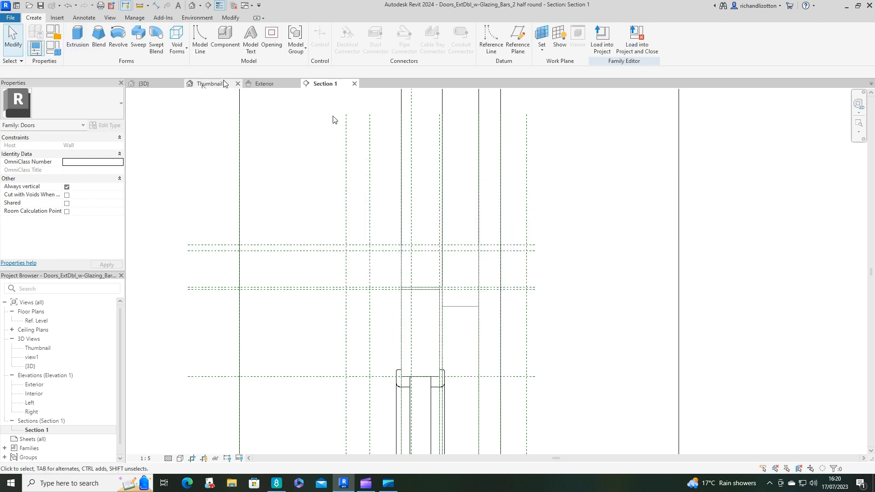
pyautogui.click(276, 85)
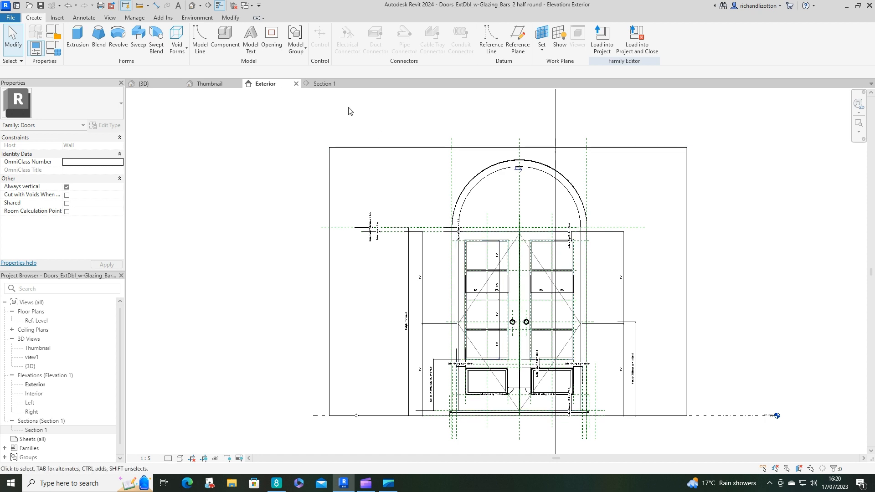
pyautogui.click(335, 85)
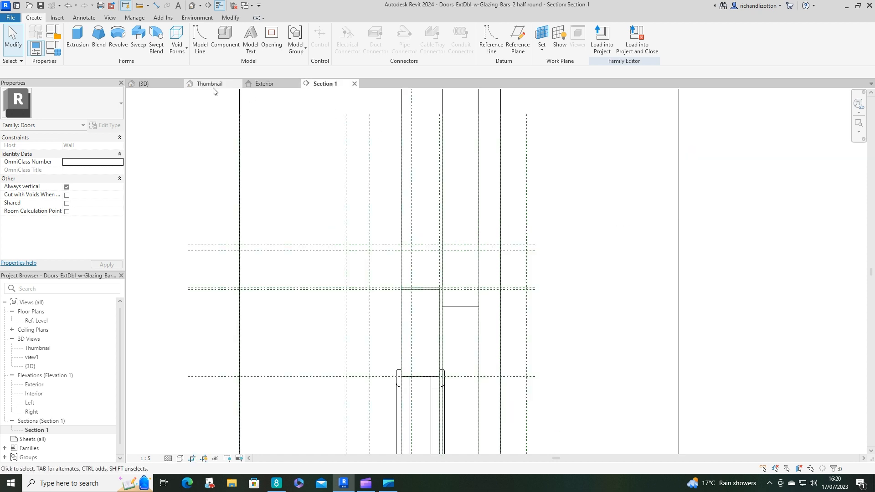
# Start an extrusion in Section 1 using Reference Plane : Center L/R as the work plane.
pyautogui.click(77, 45)
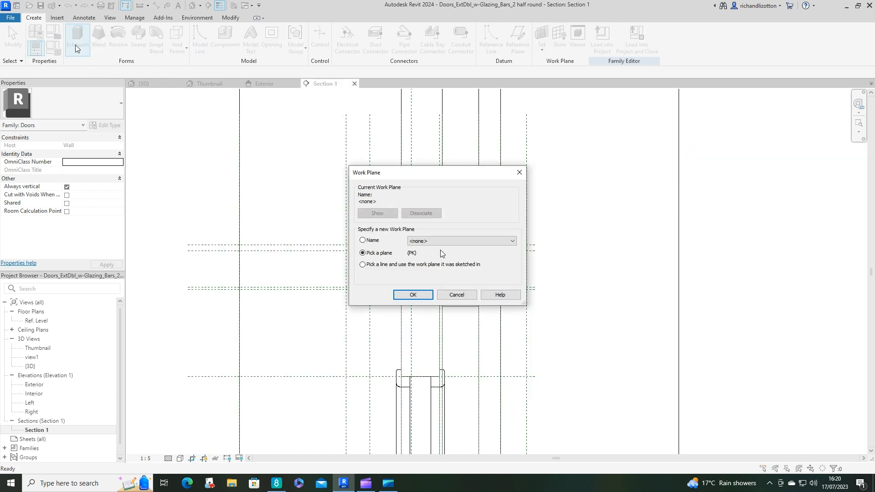
pyautogui.click(484, 242)
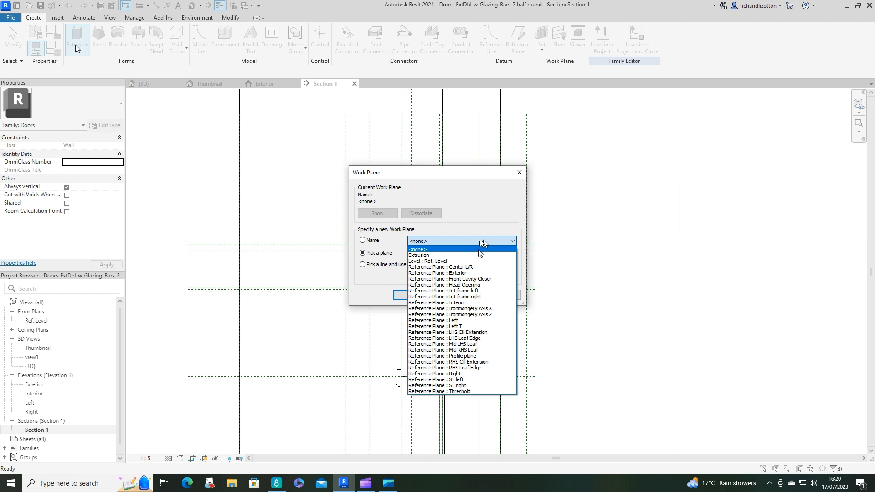
pyautogui.click(464, 261)
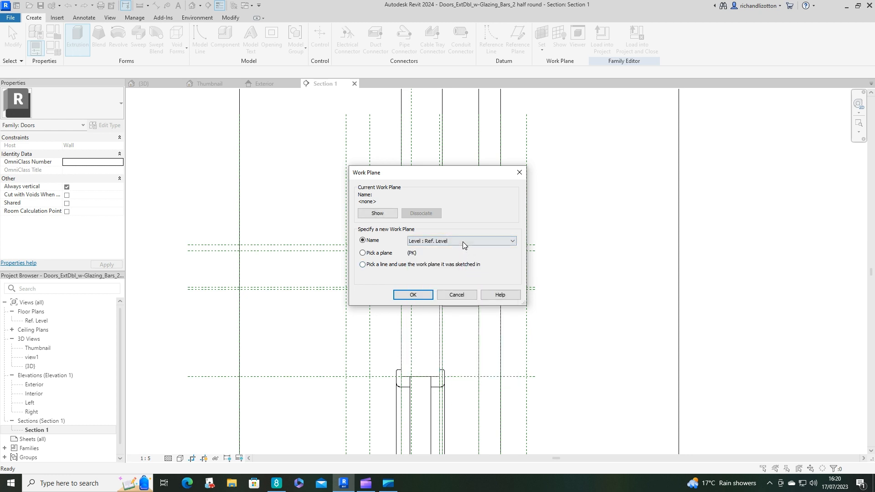
pyautogui.click(465, 241)
pyautogui.click(464, 267)
pyautogui.click(413, 295)
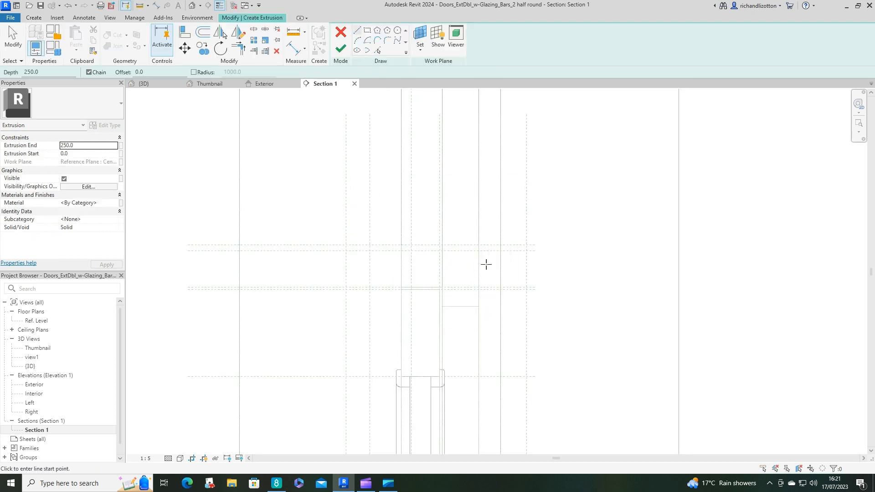
# Sketch the top, outer side and bottom of the transom's rectangular part above the door leaves, about 47 mm wide and 42 mm high.
pyautogui.scroll(-3, 486, 264)
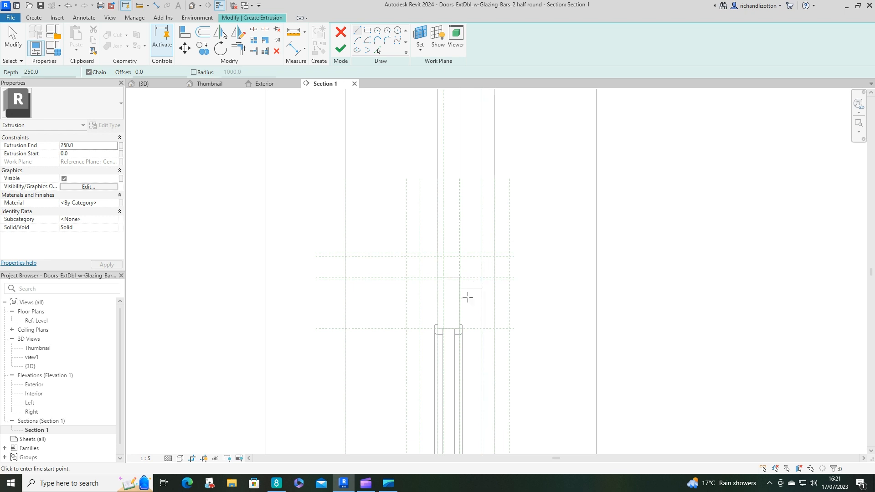
pyautogui.scroll(4, 466, 258)
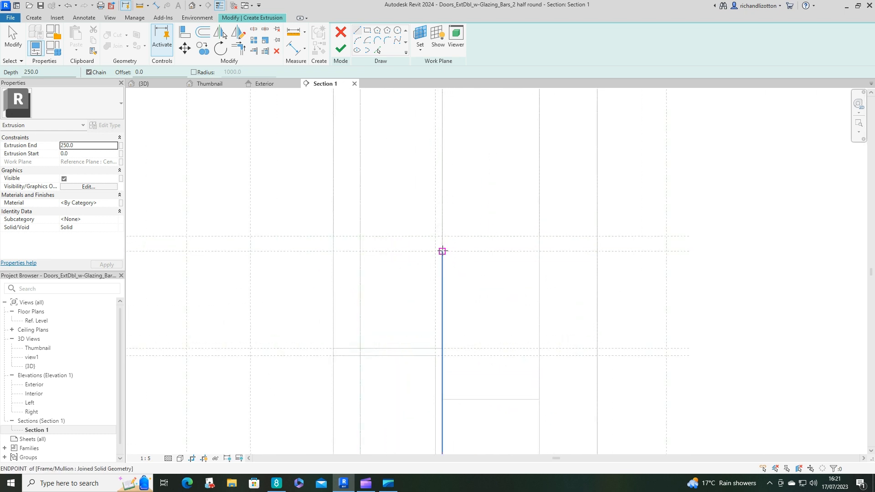
pyautogui.click(442, 251)
pyautogui.scroll(-3, 404, 252)
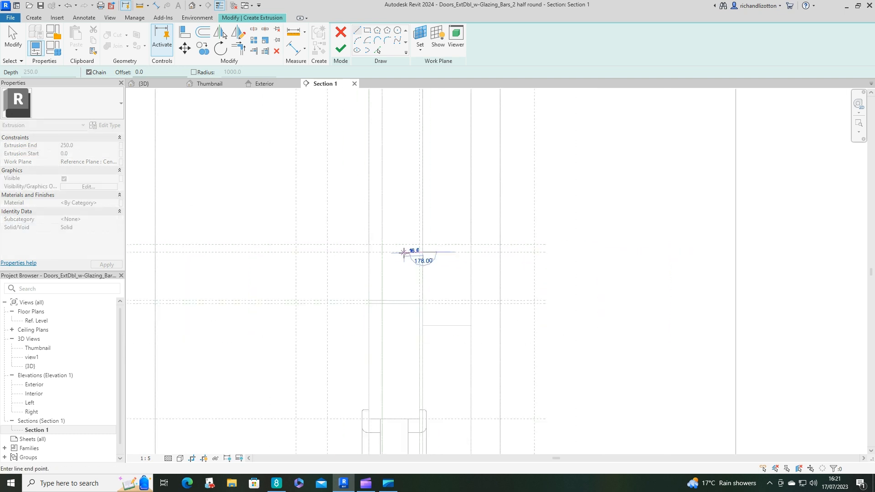
pyautogui.scroll(-2, 404, 252)
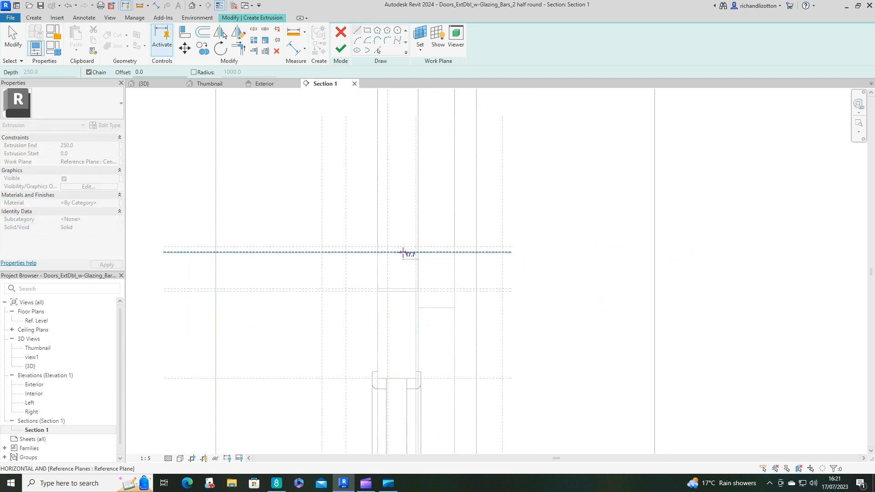
pyautogui.scroll(-3, 403, 252)
pyautogui.scroll(5, 403, 252)
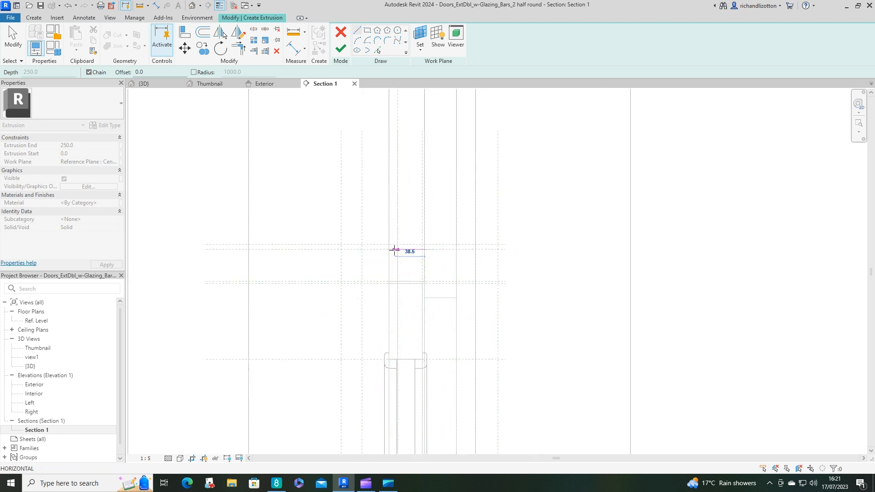
pyautogui.click(388, 250)
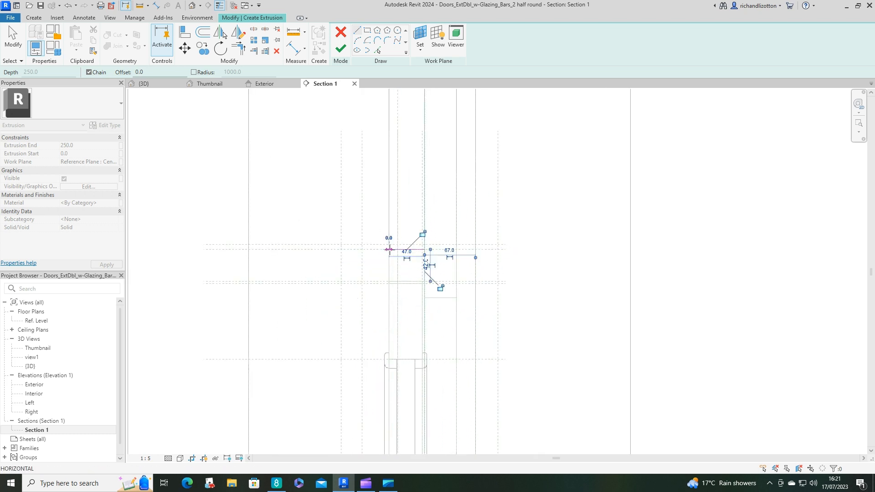
pyautogui.click(388, 281)
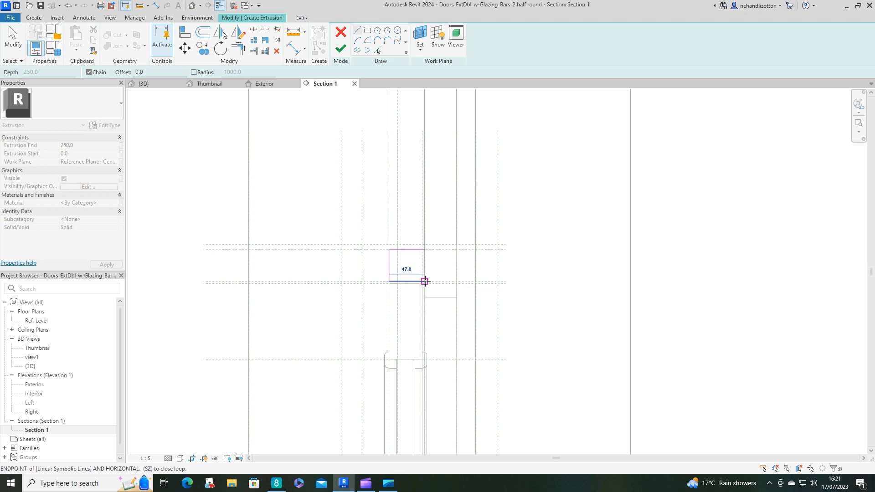
pyautogui.click(425, 281)
# Continue the transom profile with a 27 mm downward edge, a 42 mm bottom edge and a long vertical edge rising past the rectangular part.
pyautogui.scroll(-4, 425, 281)
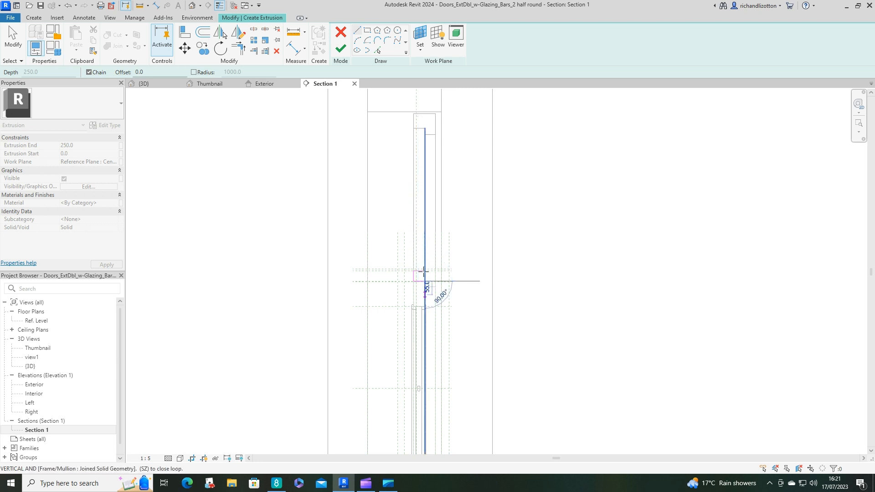
pyautogui.scroll(5, 425, 272)
pyautogui.scroll(3, 426, 273)
pyautogui.moveTo(468, 378); pyautogui.dragTo(424, 293, button='middle')
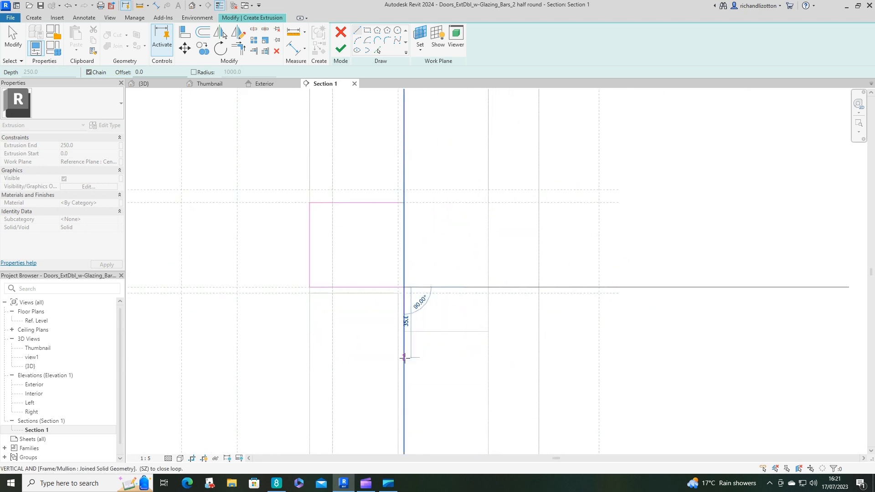
pyautogui.write('27')
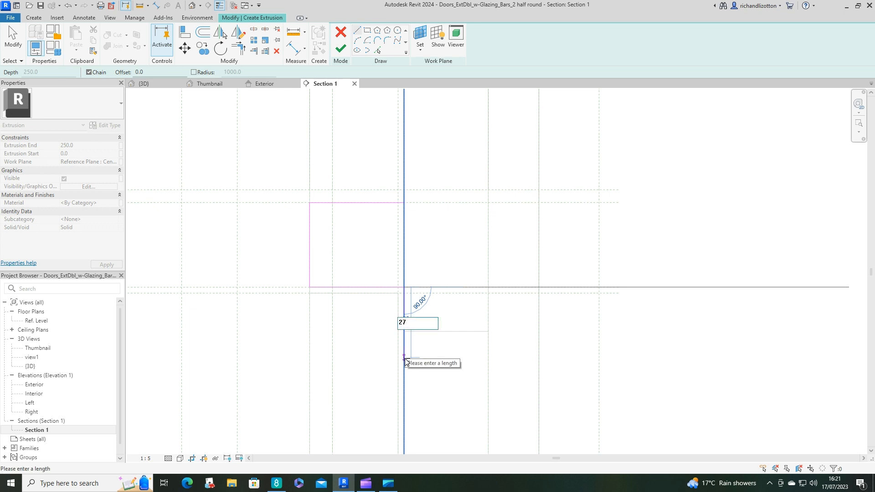
pyautogui.press('Return')
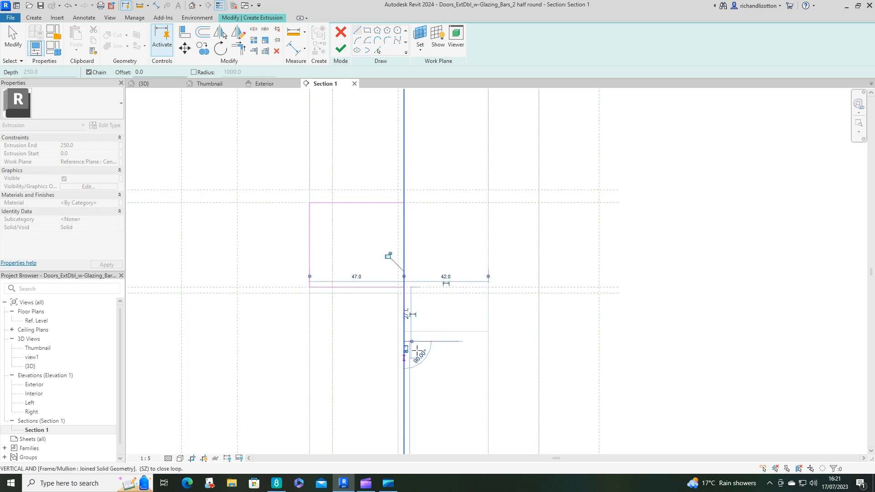
pyautogui.click(488, 341)
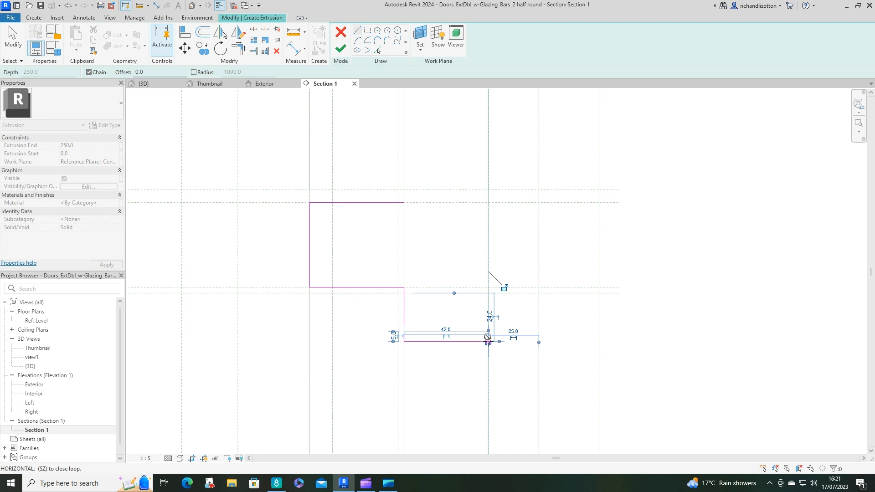
pyautogui.click(487, 158)
pyautogui.press('Escape')
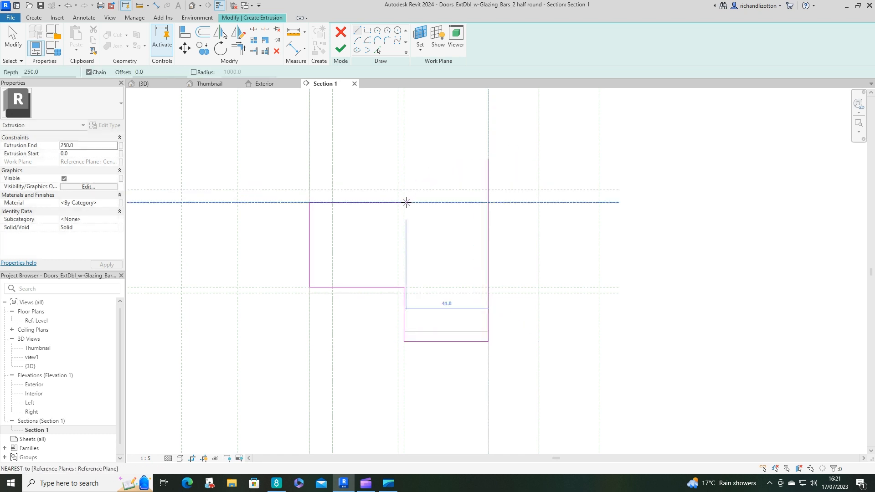
# Close the transom profile with a 27 mm upward edge and a horizontal top edge, trimmed to a corner with the long vertical edge.
pyautogui.click(404, 202)
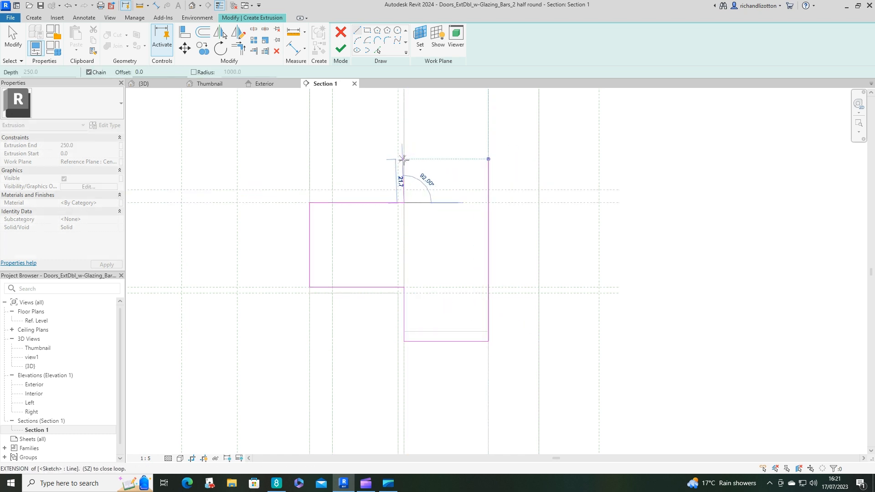
pyautogui.write('27')
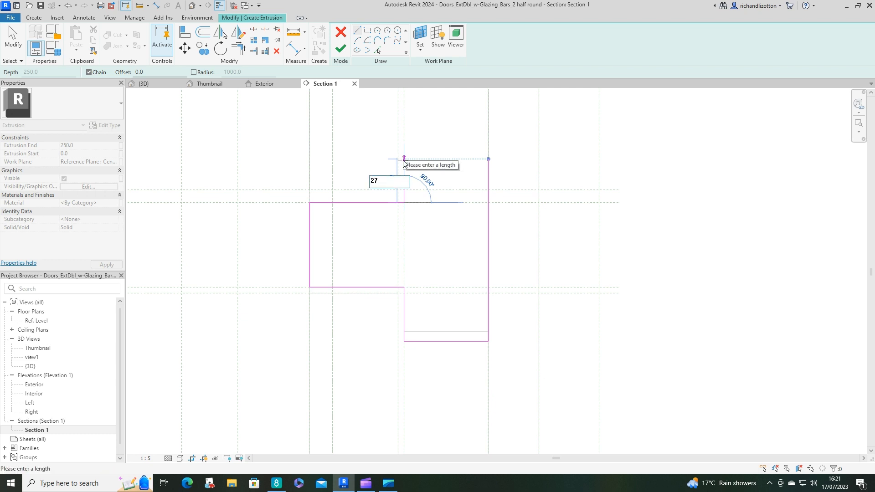
pyautogui.press('Return')
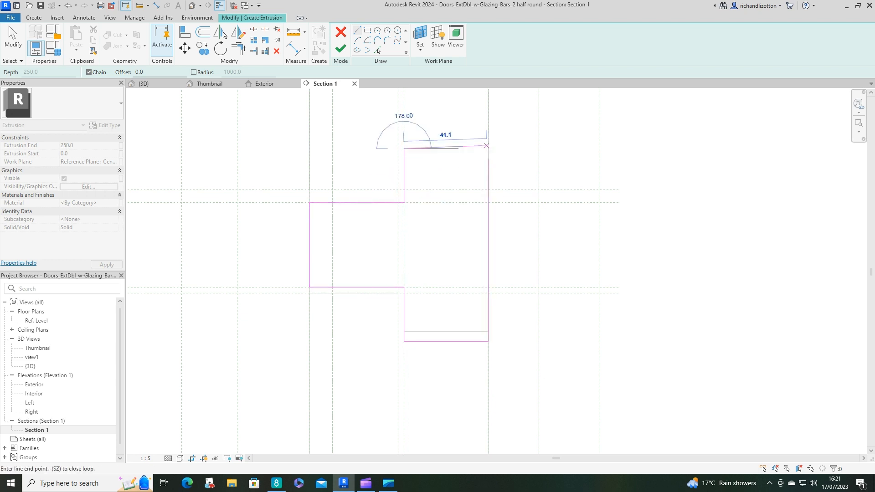
pyautogui.click(474, 148)
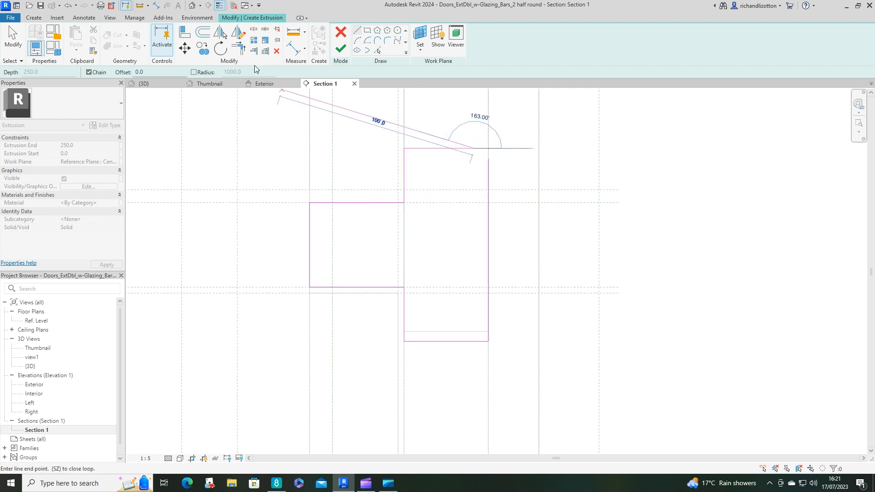
pyautogui.click(237, 48)
pyautogui.click(464, 149)
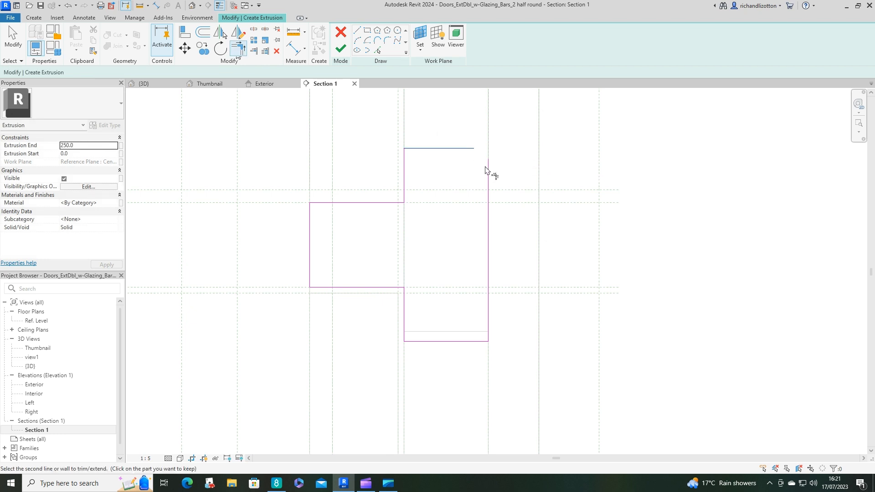
pyautogui.click(488, 177)
pyautogui.scroll(-3, 421, 271)
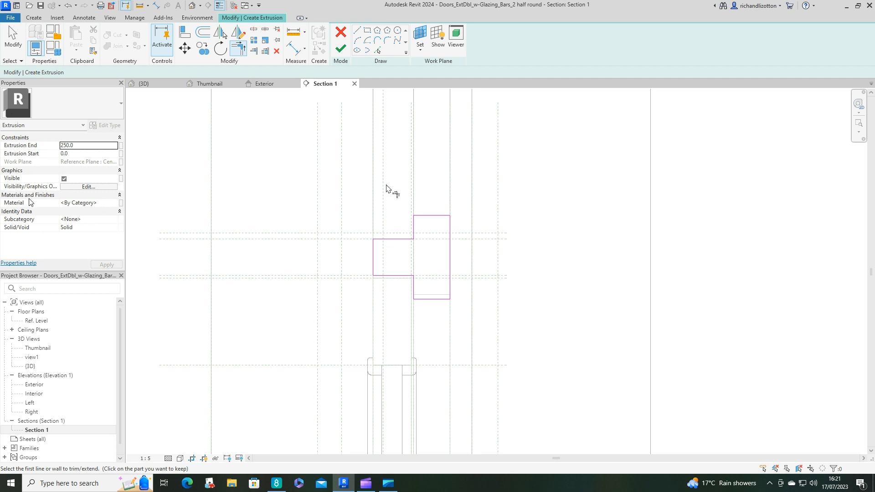
# Assign the Door - Frame/Mullion material to the transom extrusion and finish its sketch.
pyautogui.click(111, 203)
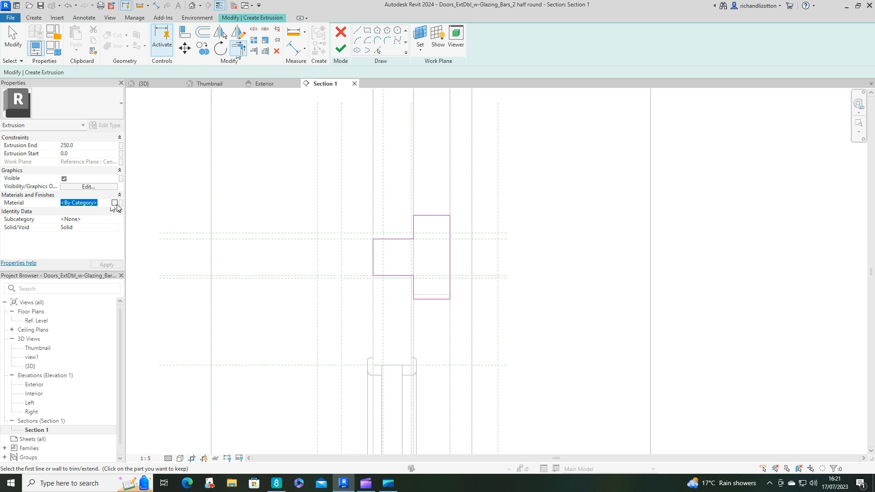
pyautogui.click(114, 203)
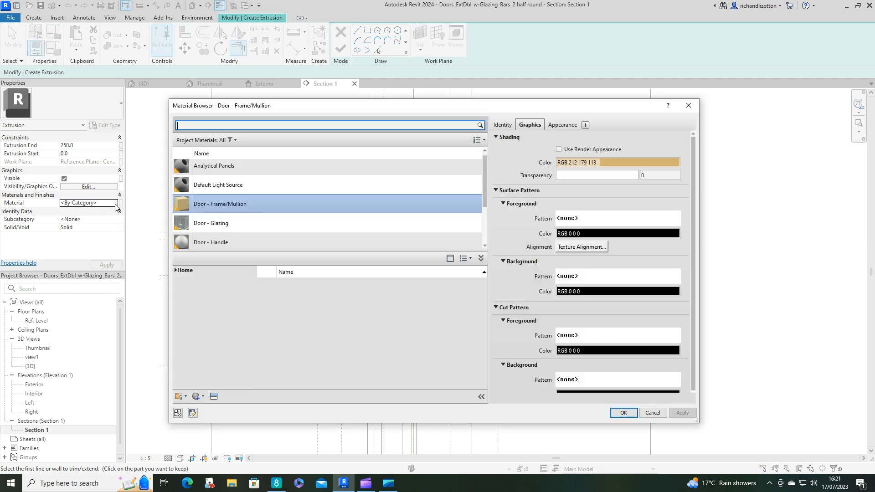
pyautogui.click(214, 206)
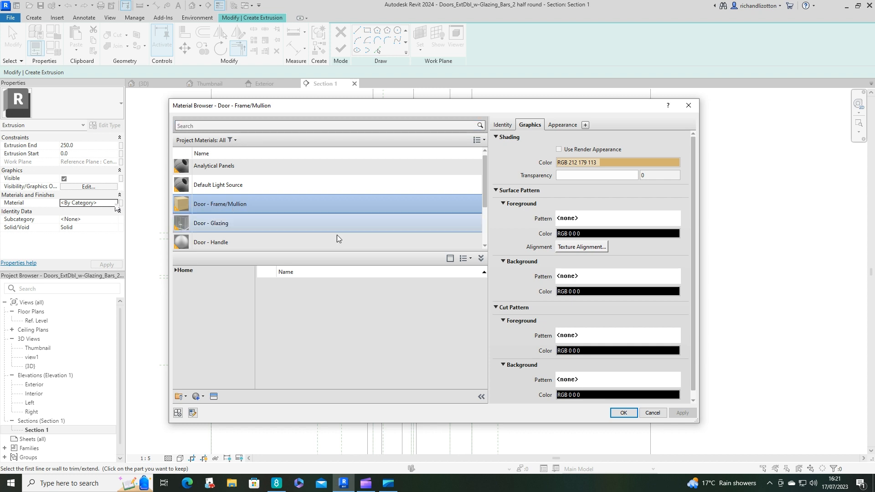
pyautogui.click(622, 413)
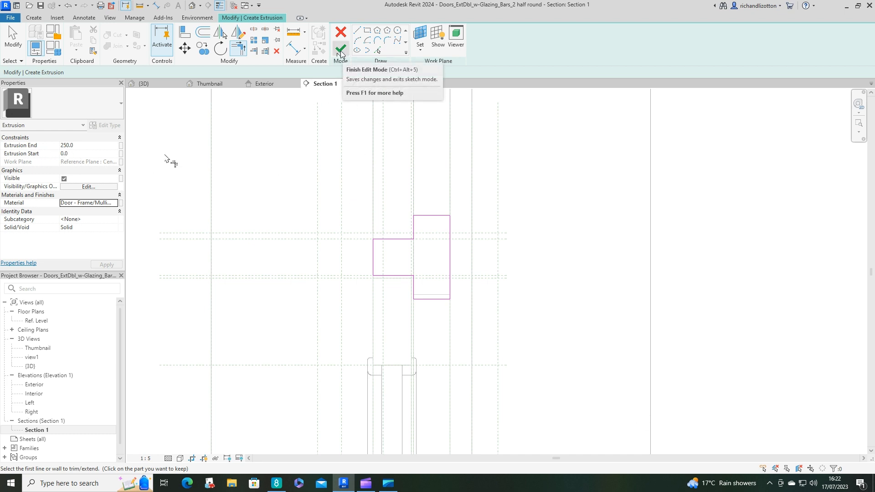
pyautogui.click(340, 51)
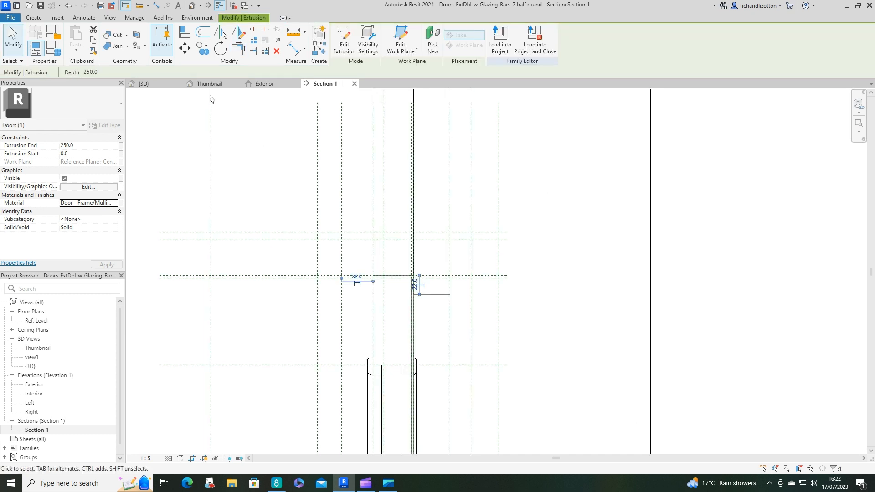
# Stretch both ends of the transom extrusion in the Interior elevation to the door leaves' outer edges, about 1407 mm in total length.
pyautogui.click(268, 84)
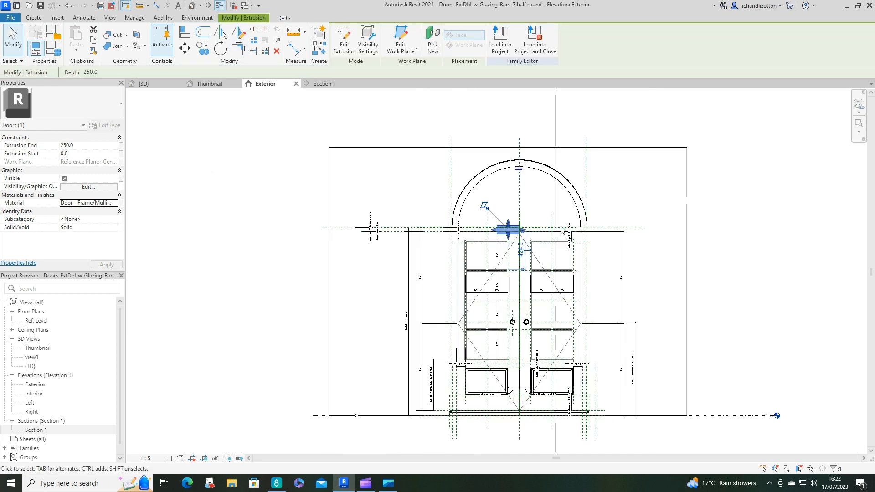
pyautogui.scroll(4, 569, 223)
pyautogui.scroll(-4, 569, 223)
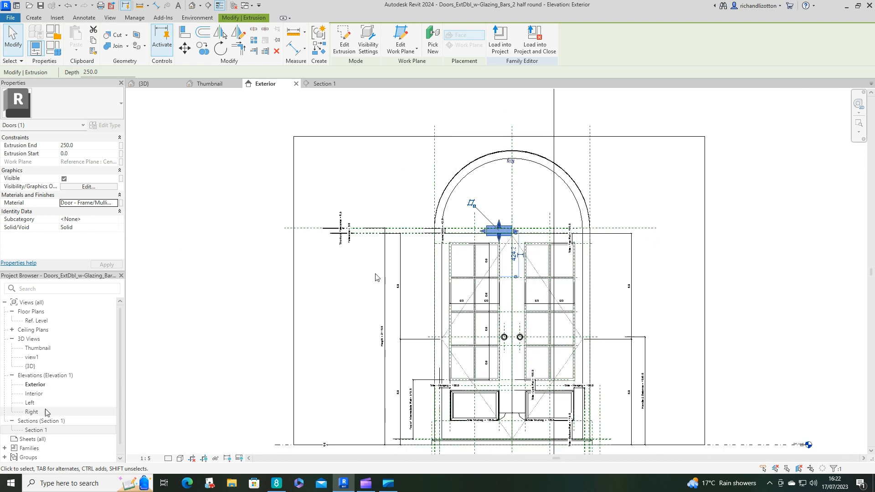
pyautogui.doubleClick(42, 394)
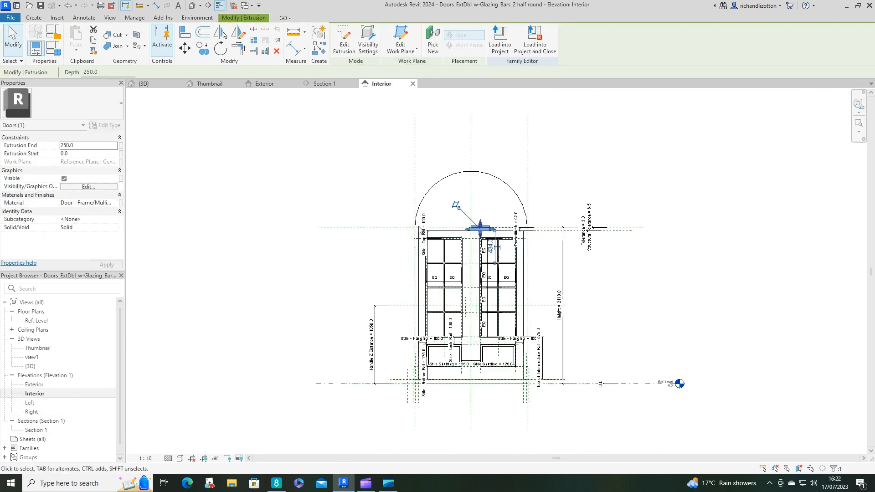
pyautogui.scroll(5, 427, 237)
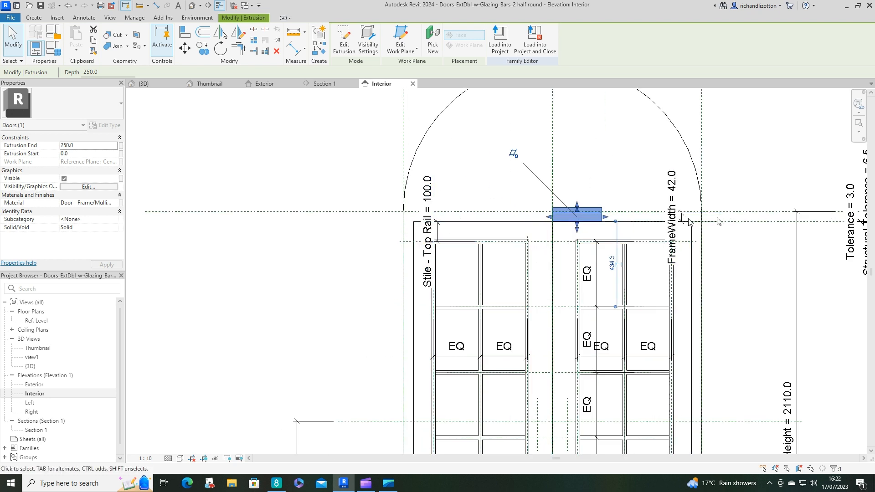
pyautogui.doubleClick(577, 219)
pyautogui.moveTo(550, 218); pyautogui.dragTo(414, 218)
pyautogui.scroll(3, 595, 214)
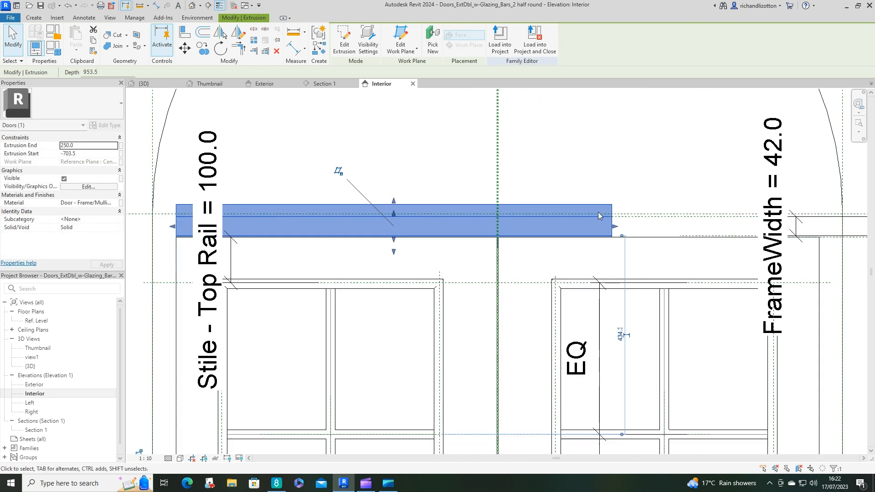
pyautogui.moveTo(620, 227); pyautogui.dragTo(820, 226)
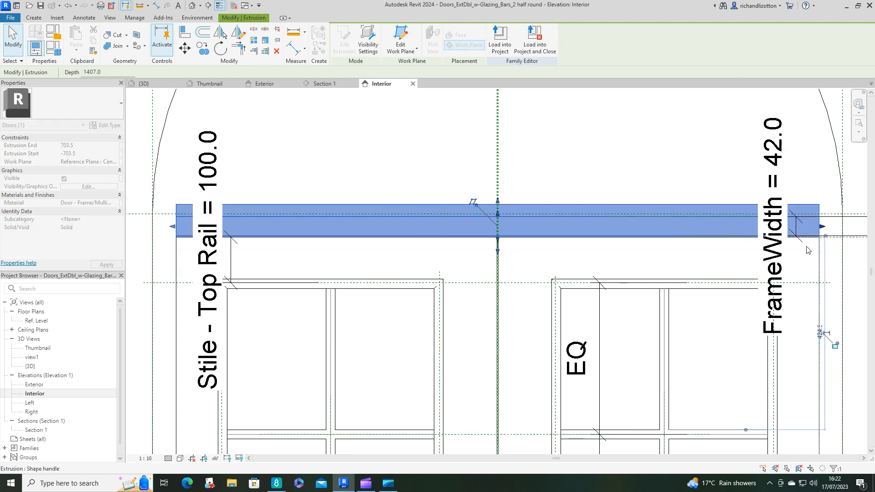
pyautogui.scroll(-4, 775, 346)
pyautogui.click(843, 247)
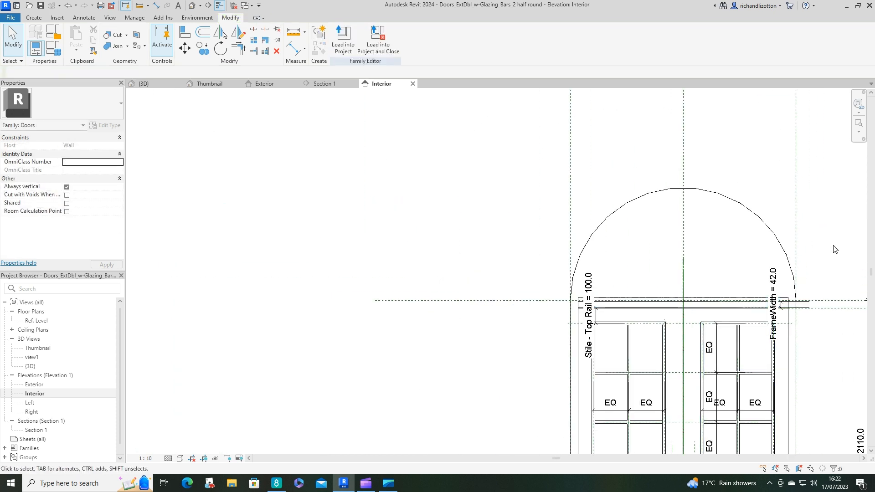
# Join the transom's geometry with the arched door frame in the Thumbnail 3D view.
pyautogui.click(211, 84)
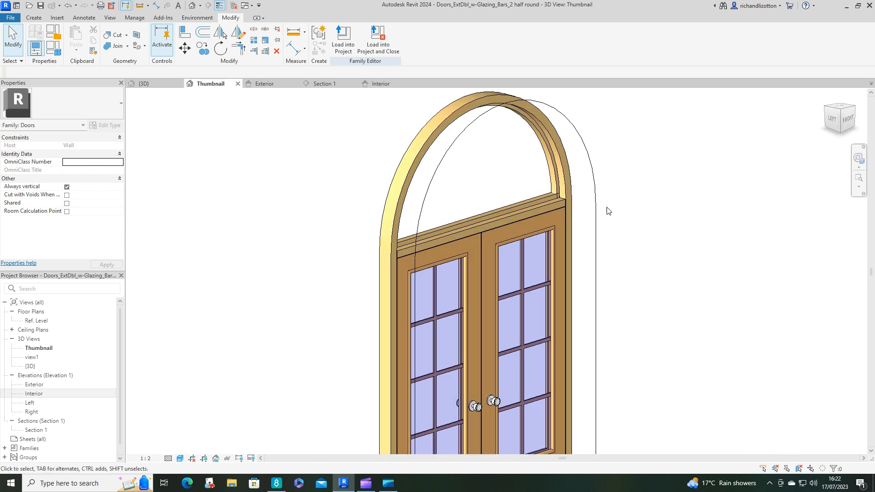
pyautogui.keyDown('shift'); pyautogui.moveTo(620, 249); pyautogui.dragTo(701, 291, button='middle'); pyautogui.keyUp('shift')
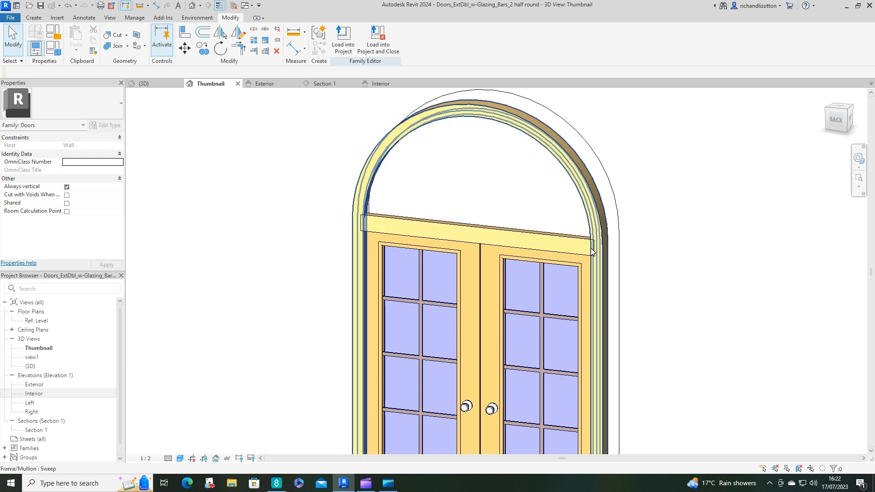
pyautogui.moveTo(683, 273)
pyautogui.keyDown('shift'); pyautogui.mouseDown(button='middle')
pyautogui.moveTo(709, 282)
pyautogui.moveTo(683, 273)
pyautogui.mouseUp(button='middle'); pyautogui.keyUp('shift')
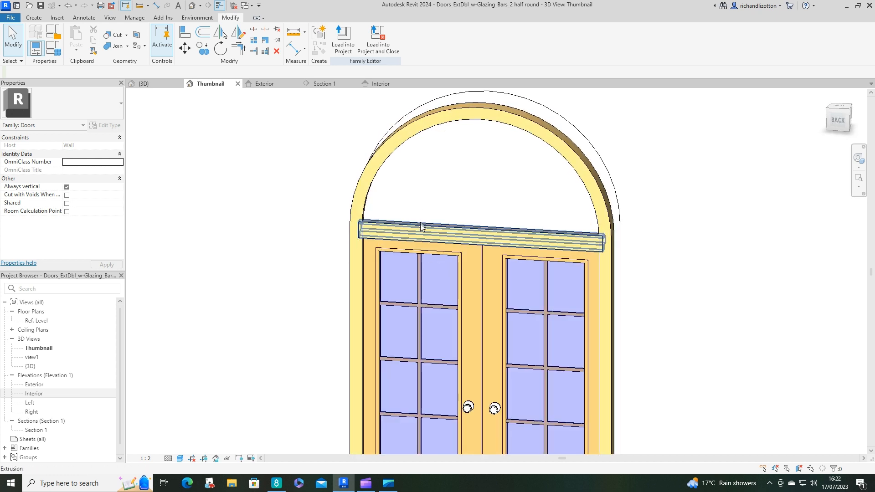
pyautogui.click(127, 46)
pyautogui.click(133, 58)
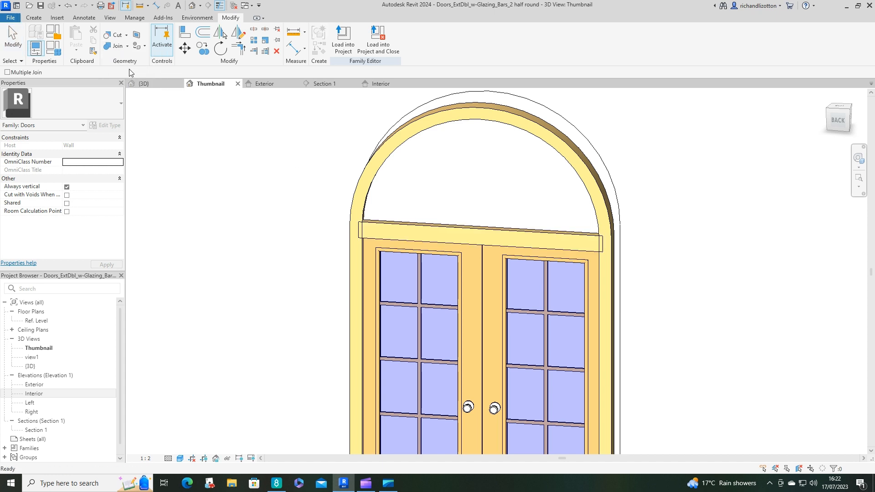
pyautogui.click(379, 225)
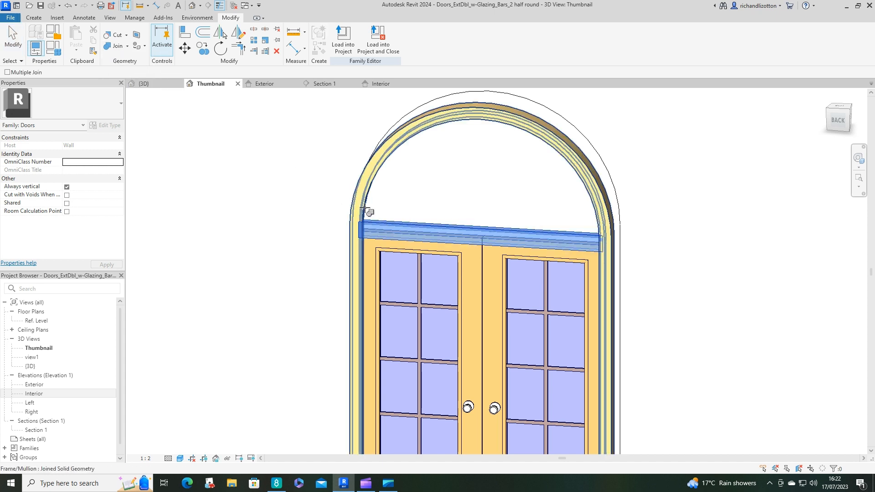
pyautogui.click(367, 212)
pyautogui.keyDown('shift'); pyautogui.moveTo(695, 248); pyautogui.dragTo(706, 285, button='middle'); pyautogui.keyUp('shift')
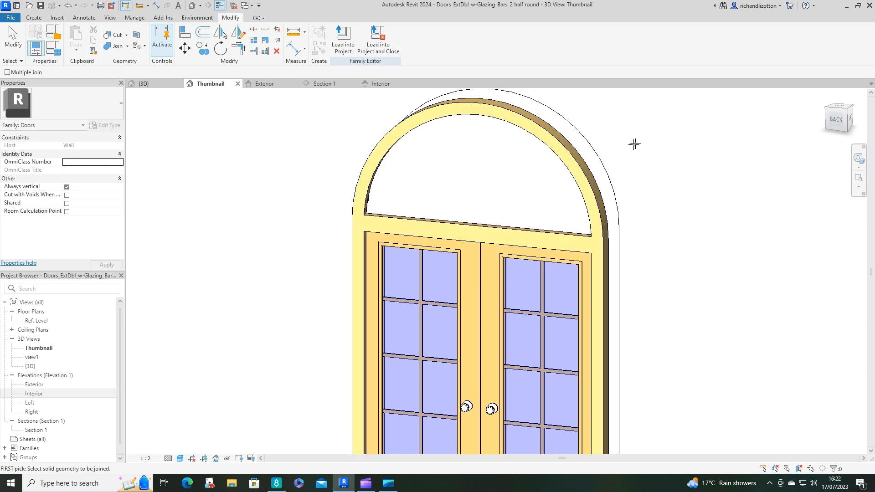
# Start an extrusion in the Exterior elevation using Reference Plane : Exterior as the work plane.
pyautogui.click(269, 86)
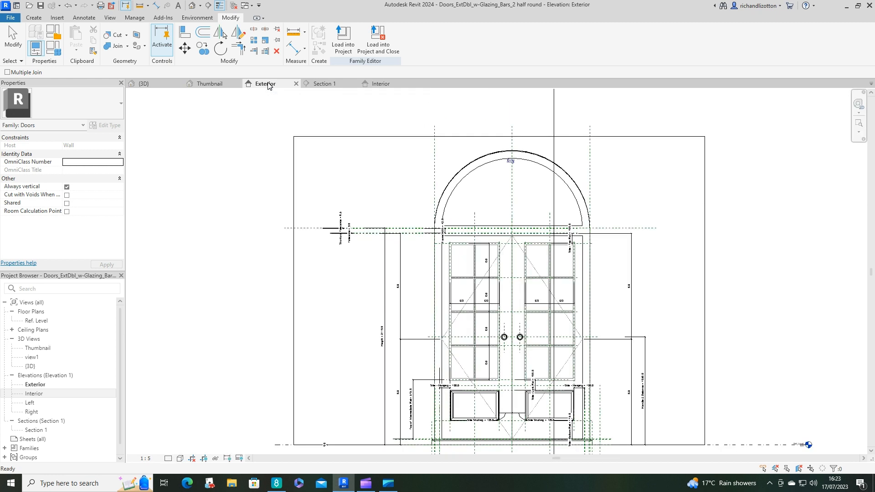
pyautogui.scroll(4, 268, 249)
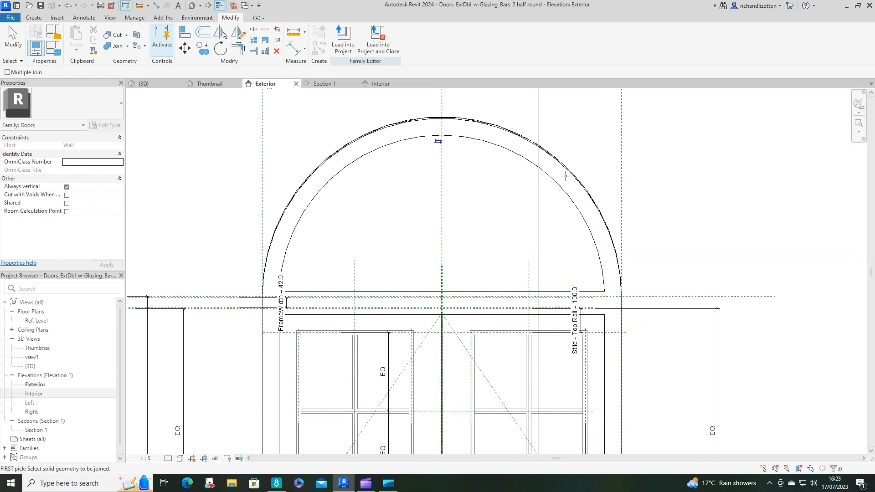
pyautogui.click(30, 18)
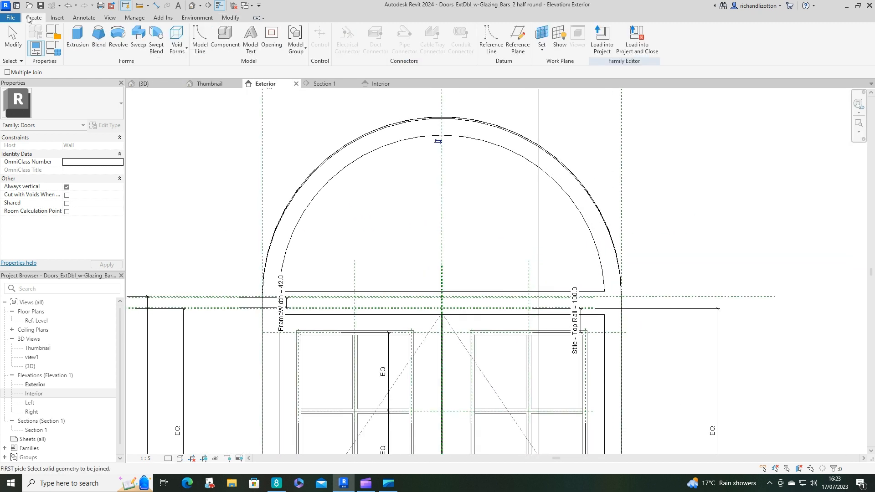
pyautogui.click(78, 43)
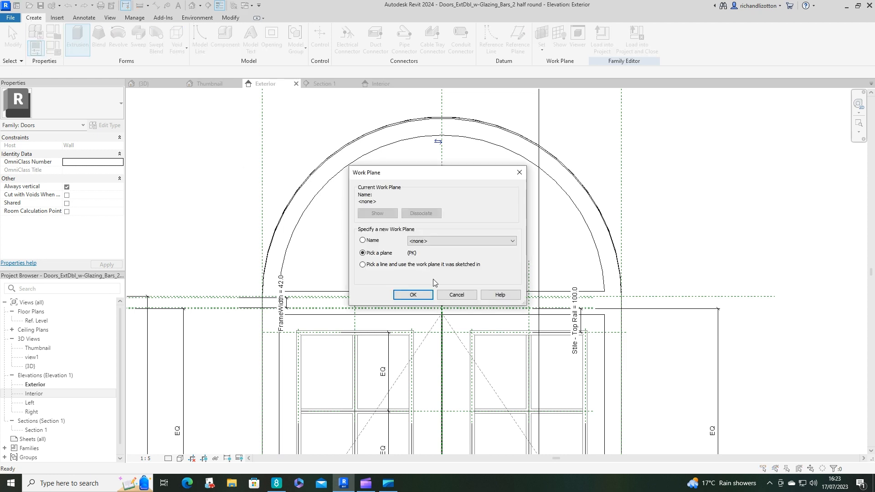
pyautogui.click(463, 240)
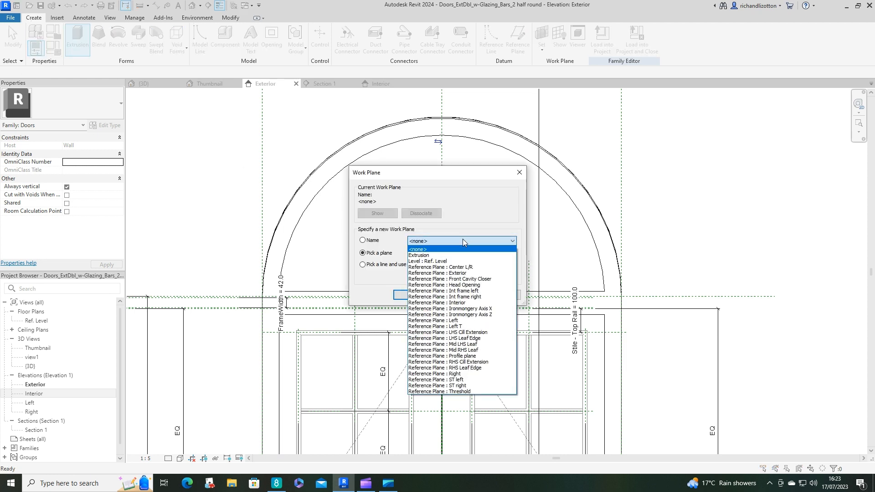
pyautogui.click(463, 273)
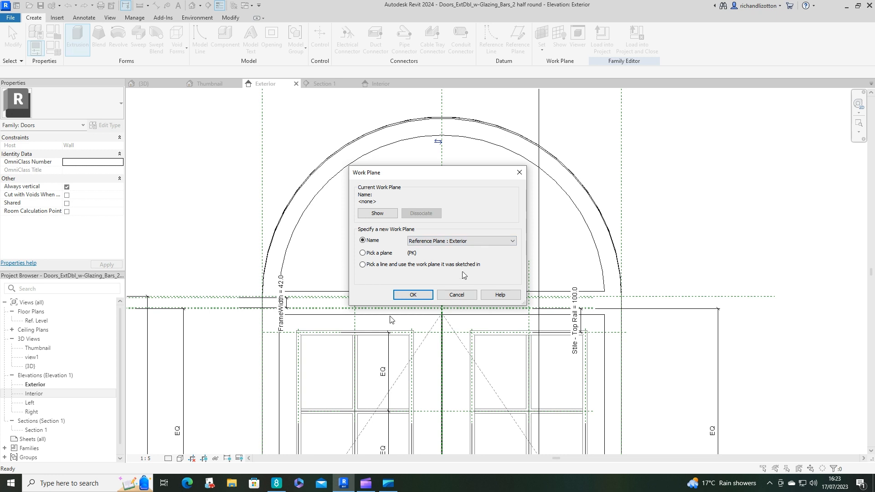
pyautogui.click(413, 295)
# Sketch a half-round arc of 75 mm radius above the transom, centred on the midpoint of the transom's top edge.
pyautogui.scroll(3, 499, 248)
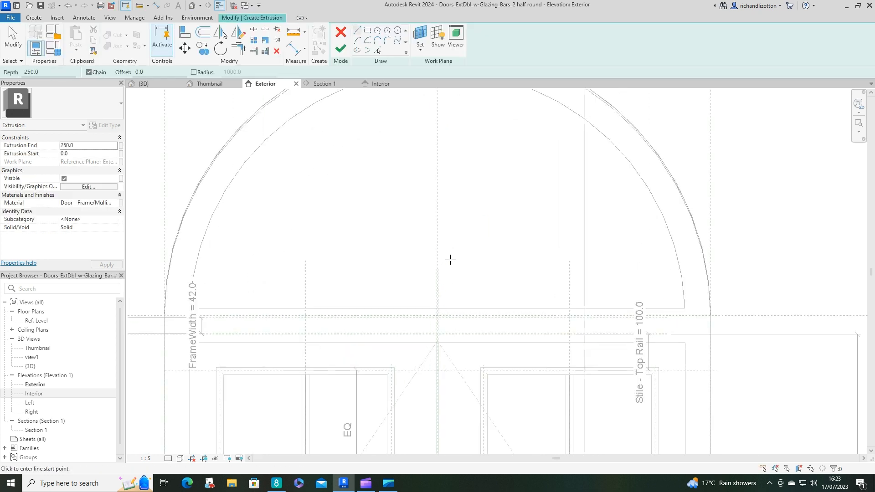
pyautogui.scroll(-1, 450, 258)
pyautogui.moveTo(475, 245); pyautogui.dragTo(474, 287, button='middle')
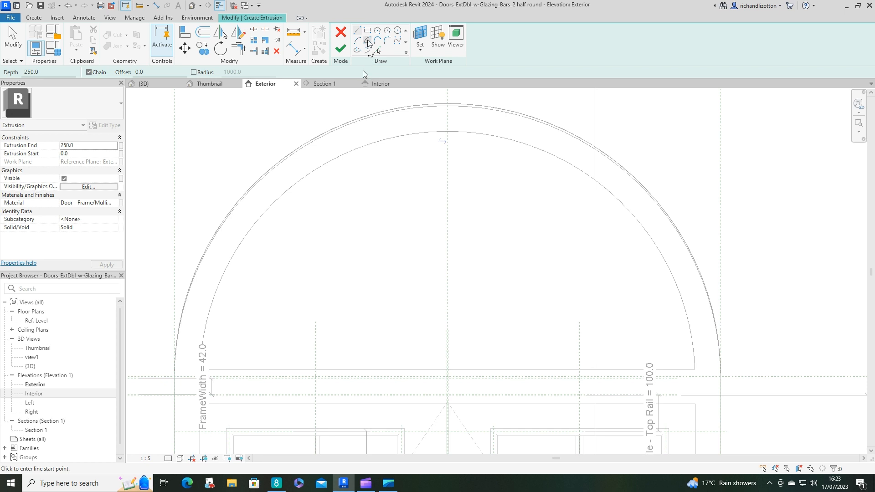
pyautogui.click(367, 41)
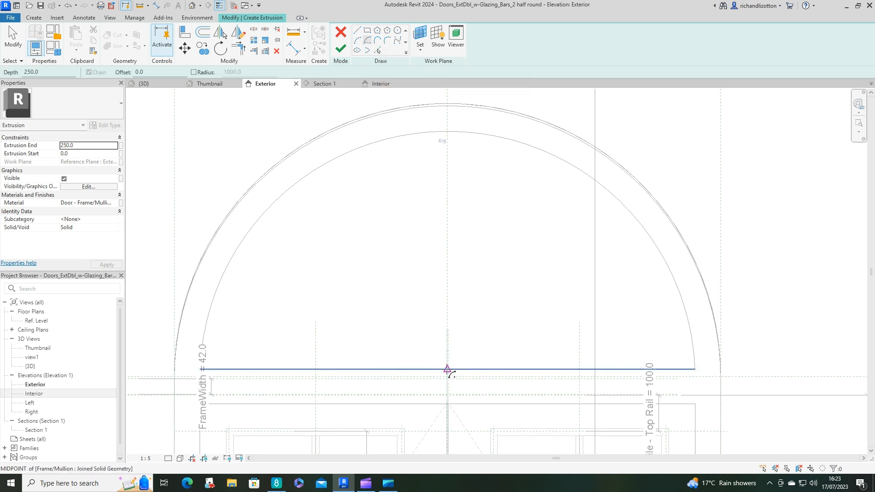
pyautogui.scroll(3, 447, 369)
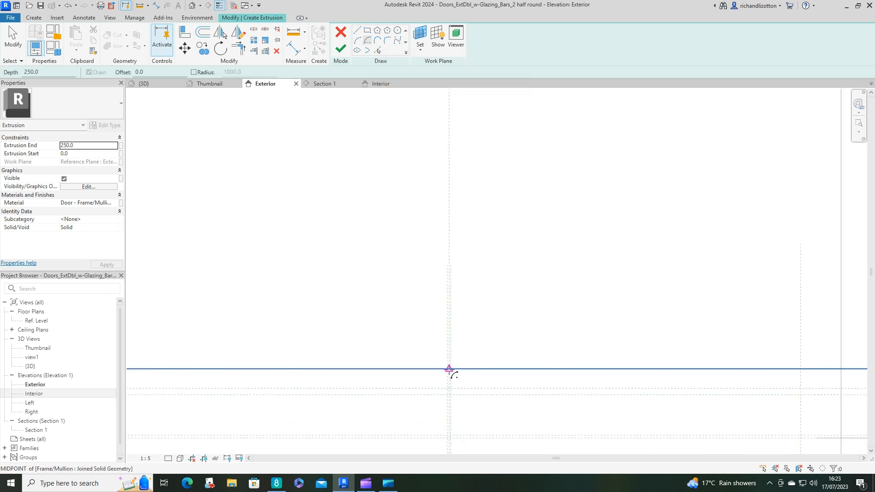
pyautogui.click(449, 369)
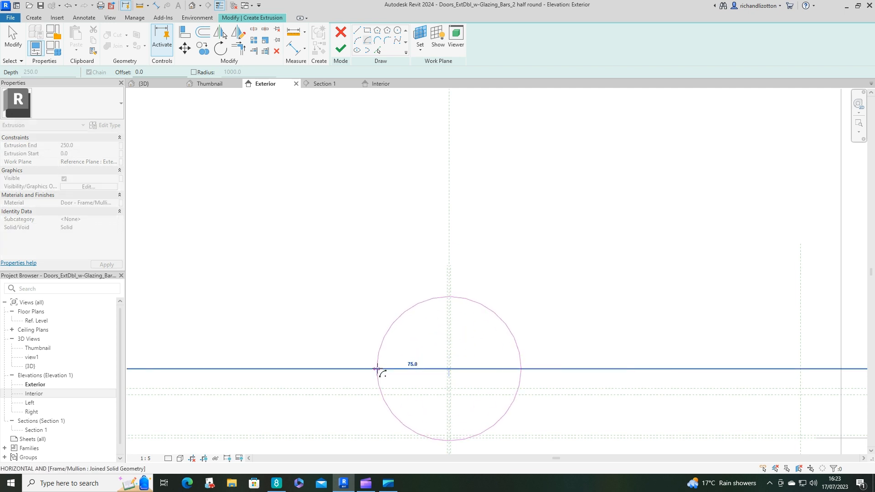
pyautogui.click(377, 369)
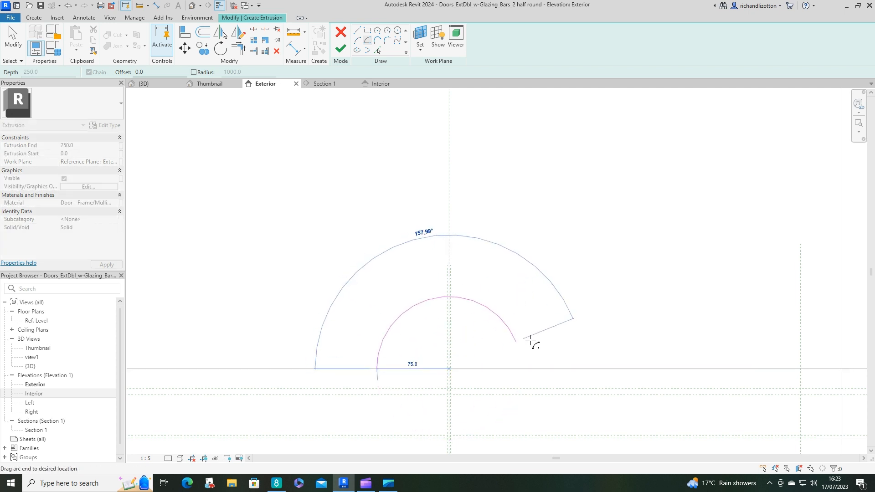
pyautogui.click(530, 368)
pyautogui.scroll(3, 395, 385)
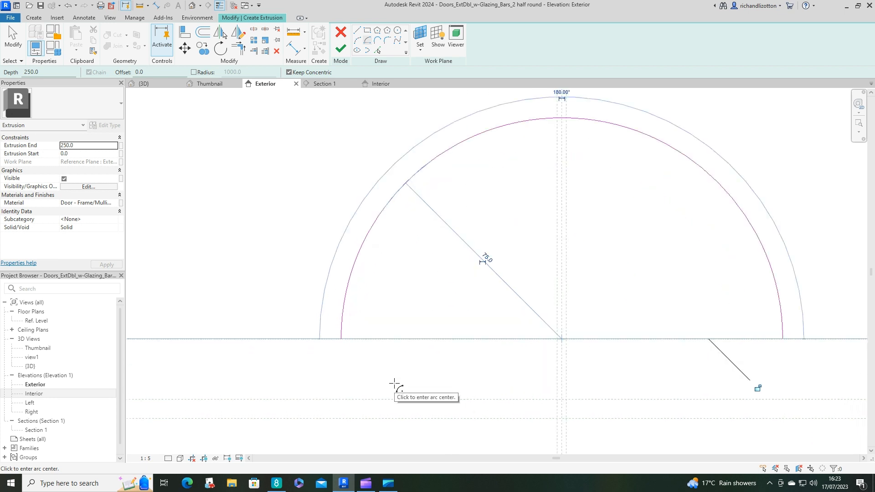
pyautogui.scroll(-2, 394, 384)
pyautogui.scroll(-2, 395, 385)
pyautogui.scroll(-3, 595, 297)
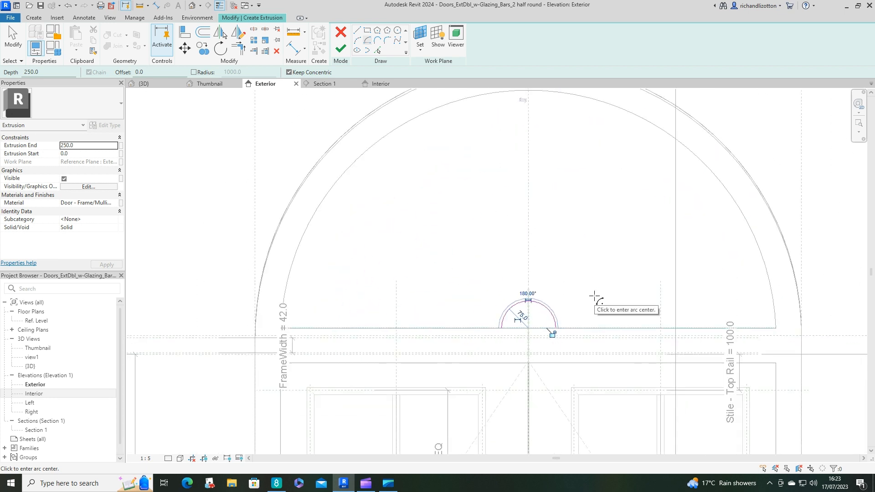
pyautogui.scroll(2, 595, 297)
pyautogui.scroll(-2, 594, 297)
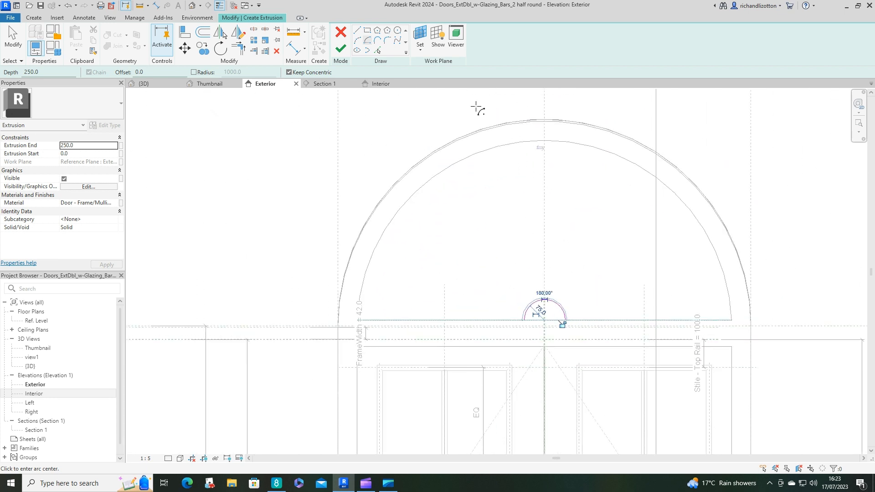
# Sketch a vertical line about 590 mm long from the small arc's midpoint to just past the arched frame's inner edge.
pyautogui.click(360, 32)
pyautogui.scroll(2, 570, 249)
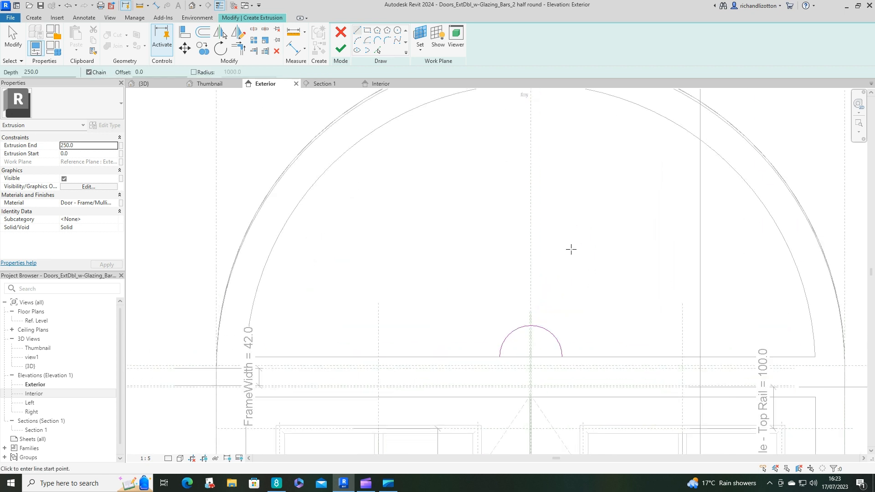
pyautogui.scroll(2, 547, 317)
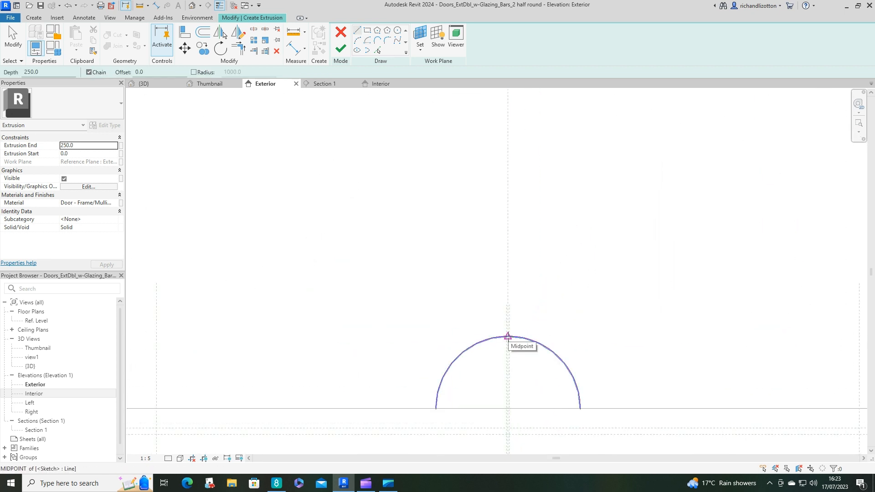
pyautogui.click(507, 336)
pyautogui.scroll(-3, 527, 313)
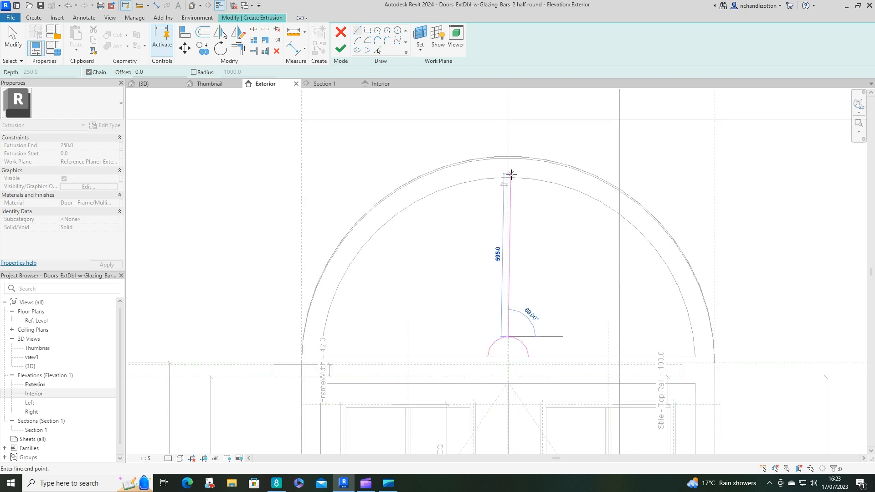
pyautogui.scroll(3, 509, 174)
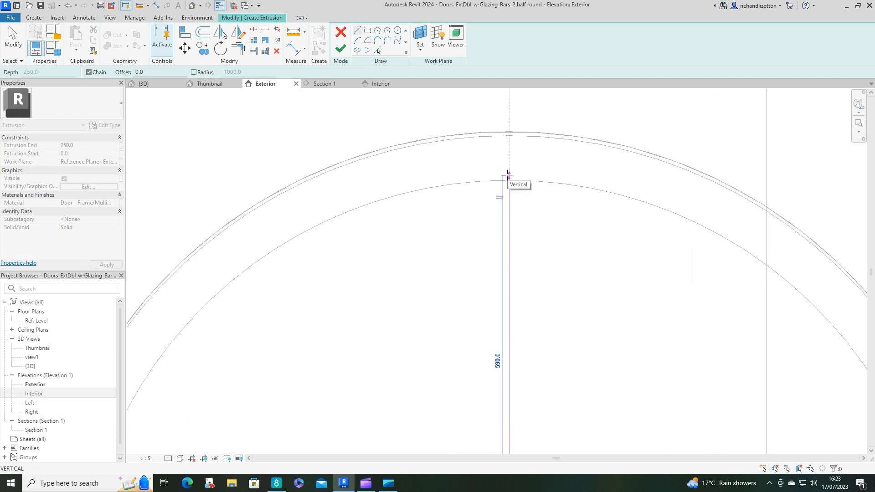
pyautogui.click(509, 174)
pyautogui.press('Escape')
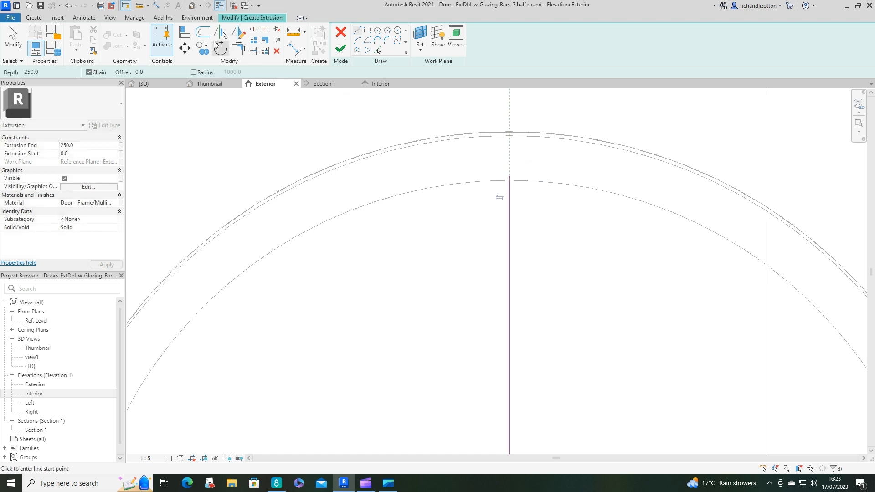
# Offset copies of the vertical line 12.5 mm to both sides and delete the original centre line.
pyautogui.click(208, 38)
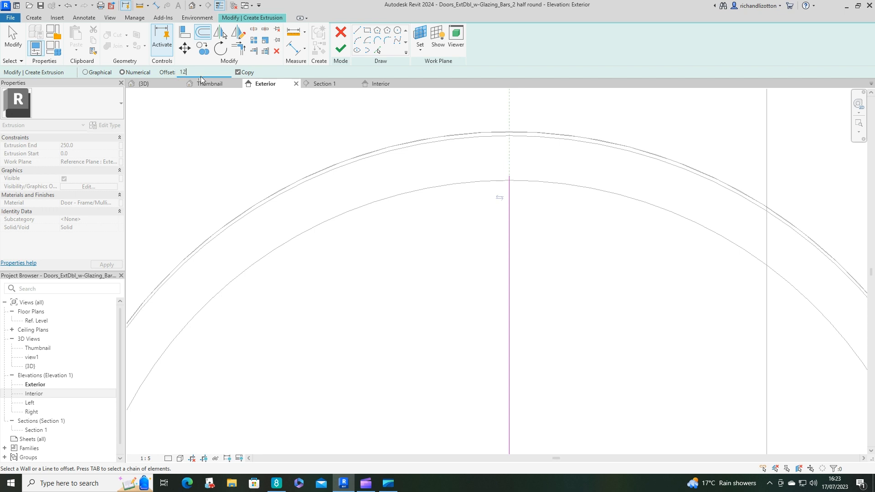
pyautogui.click(508, 215)
pyautogui.click(510, 224)
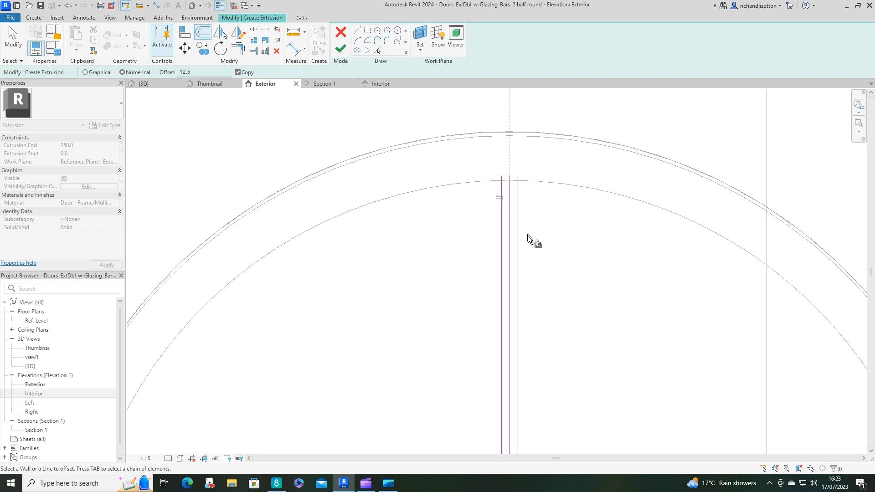
pyautogui.press('Escape')
pyautogui.click(510, 237)
pyautogui.press('Delete')
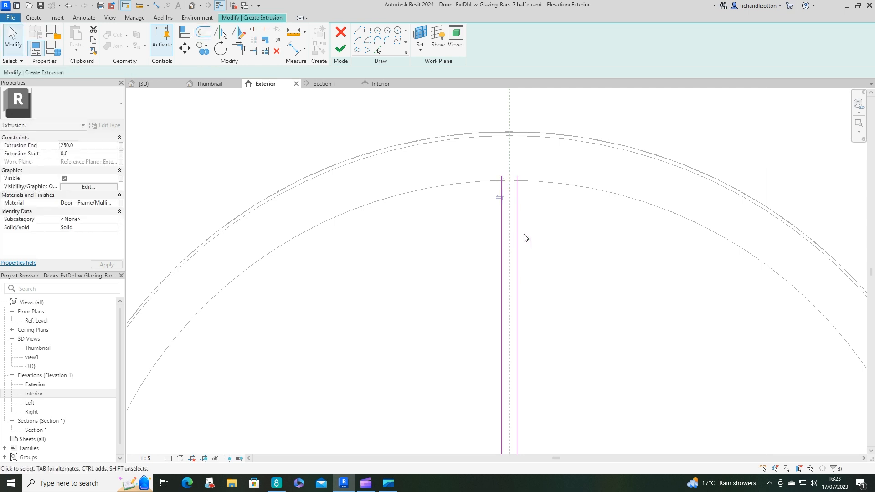
# Close the upper end of the vertical glazing bar with a line joining its two side lines.
pyautogui.click(357, 31)
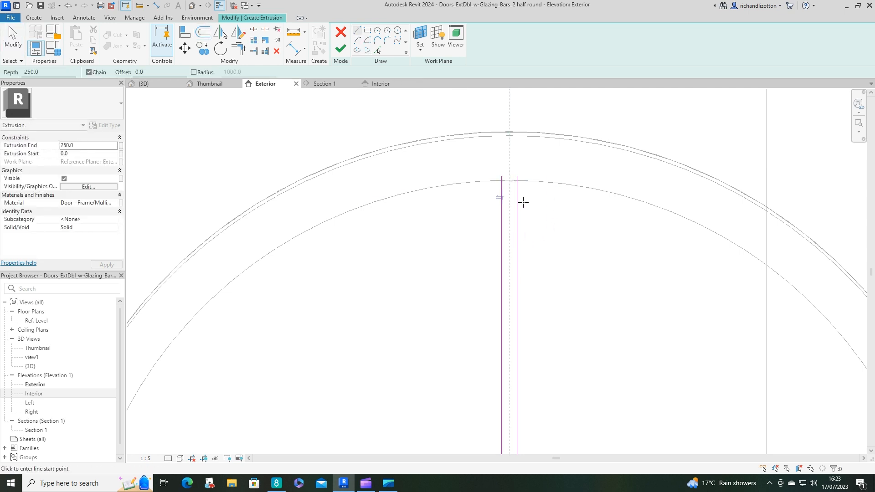
pyautogui.click(500, 176)
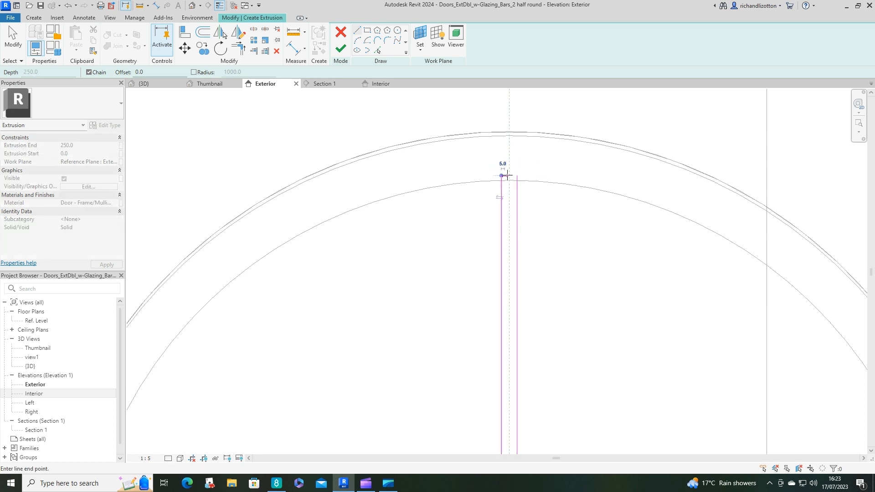
pyautogui.click(517, 176)
pyautogui.scroll(-3, 538, 225)
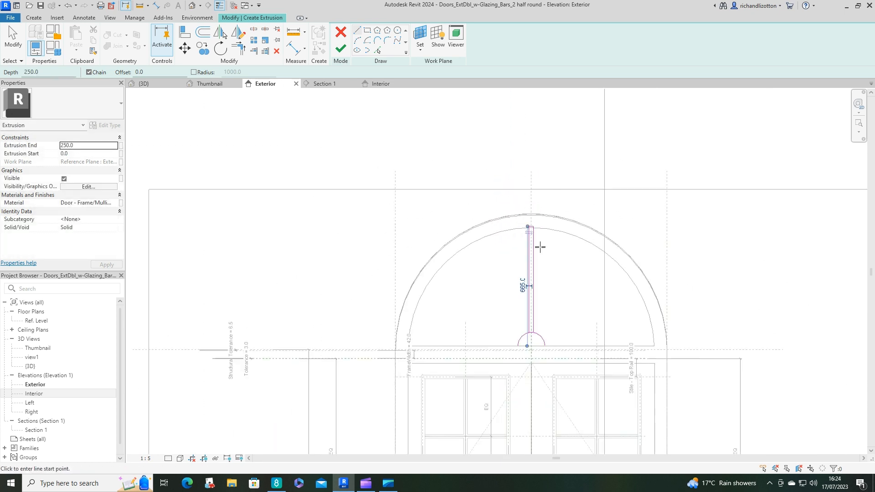
pyautogui.scroll(2, 576, 273)
pyautogui.scroll(2, 510, 262)
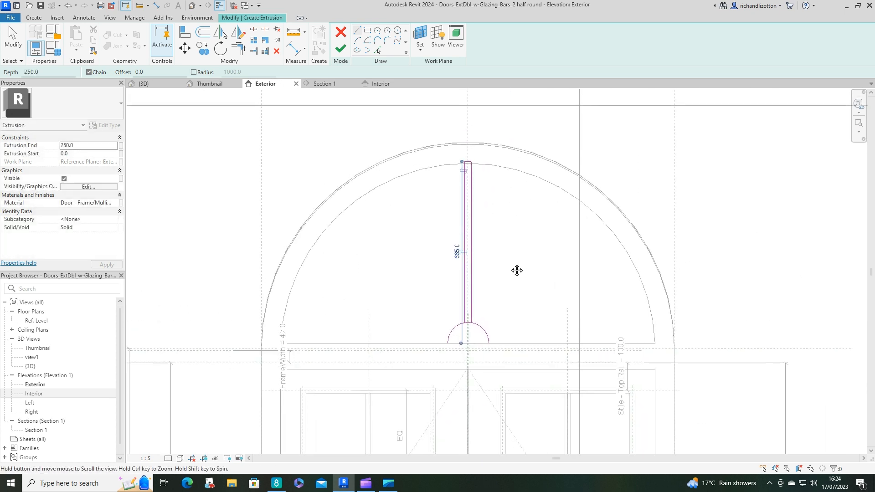
pyautogui.scroll(2, 499, 309)
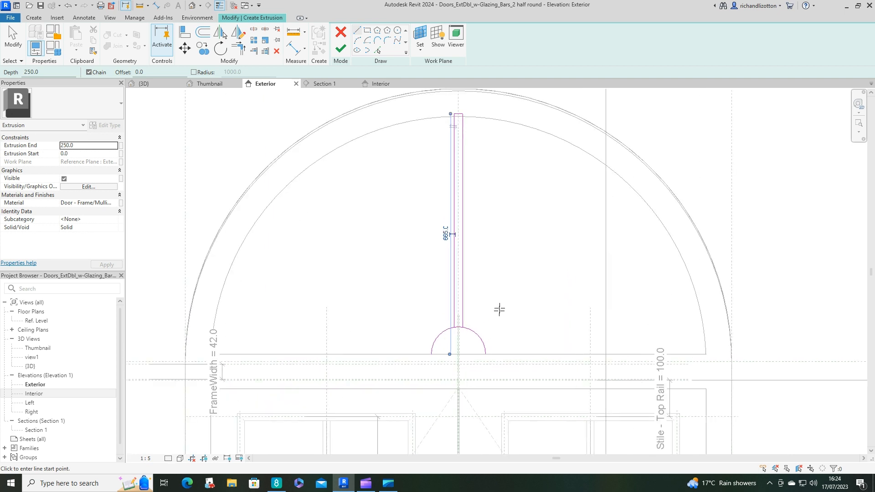
pyautogui.press('Escape')
pyautogui.press('Escape')
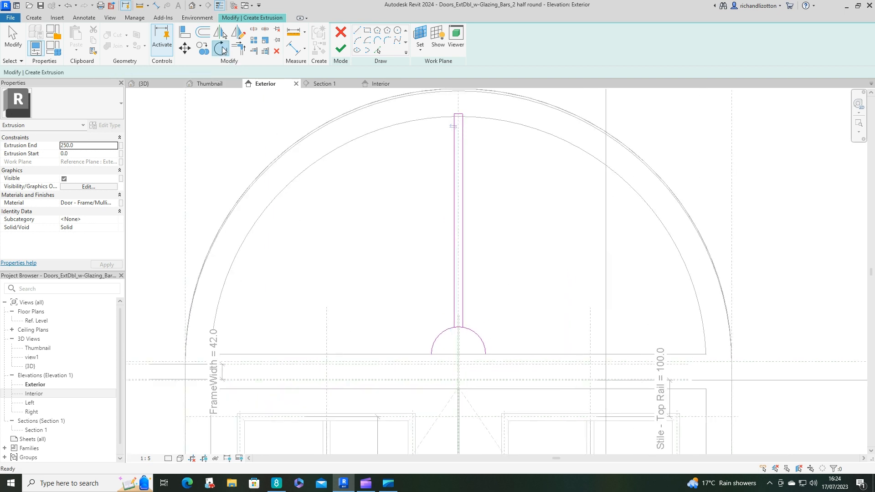
# Rotate a copy of the vertical glazing bar about 45° clockwise around the small arc's centre.
pyautogui.click(223, 55)
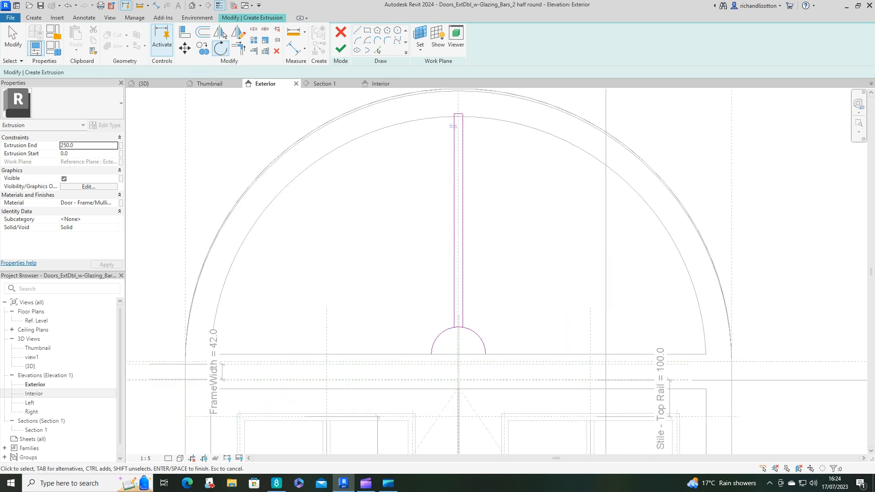
pyautogui.moveTo(472, 105); pyautogui.dragTo(442, 140)
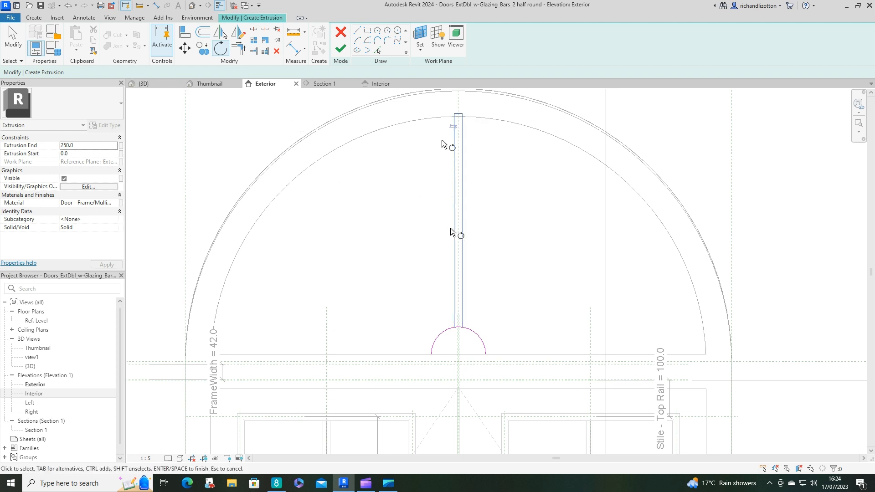
pyautogui.press('Return')
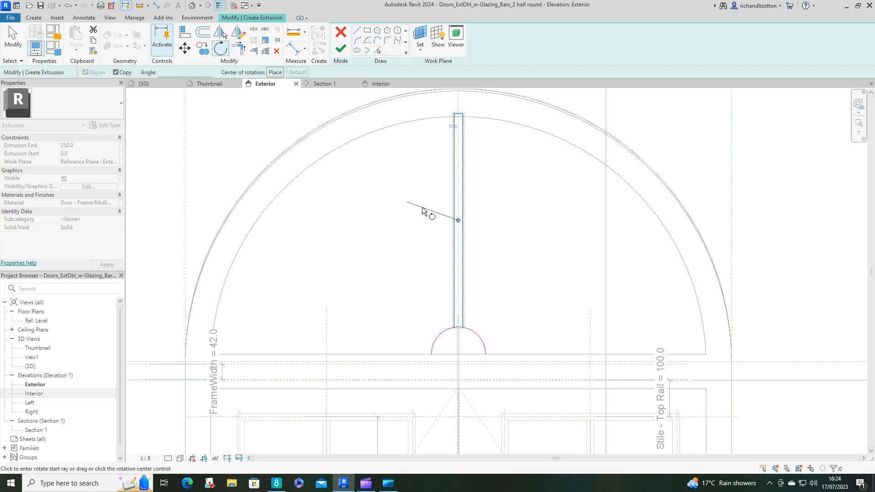
pyautogui.click(276, 72)
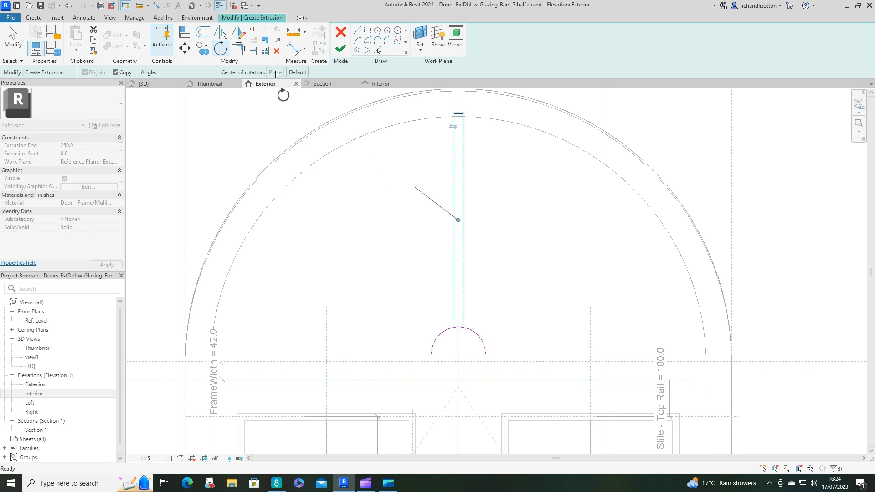
pyautogui.scroll(4, 459, 354)
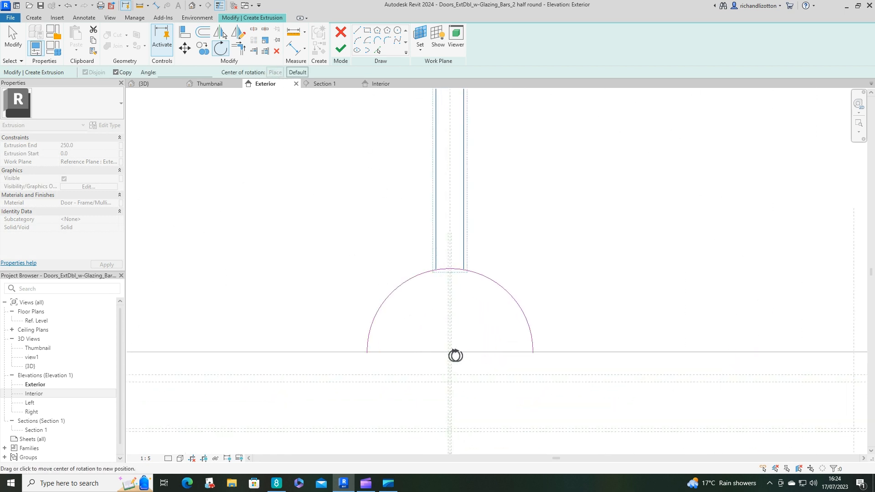
pyautogui.click(450, 352)
pyautogui.scroll(-4, 450, 351)
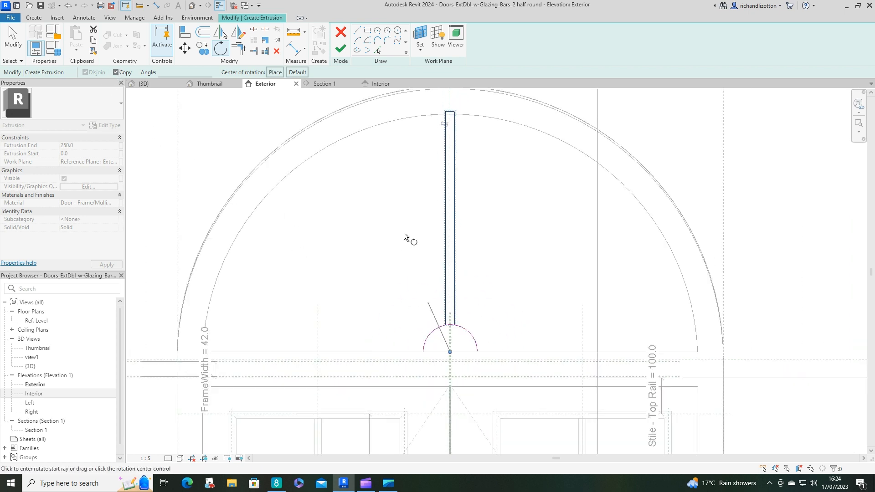
pyautogui.click(449, 200)
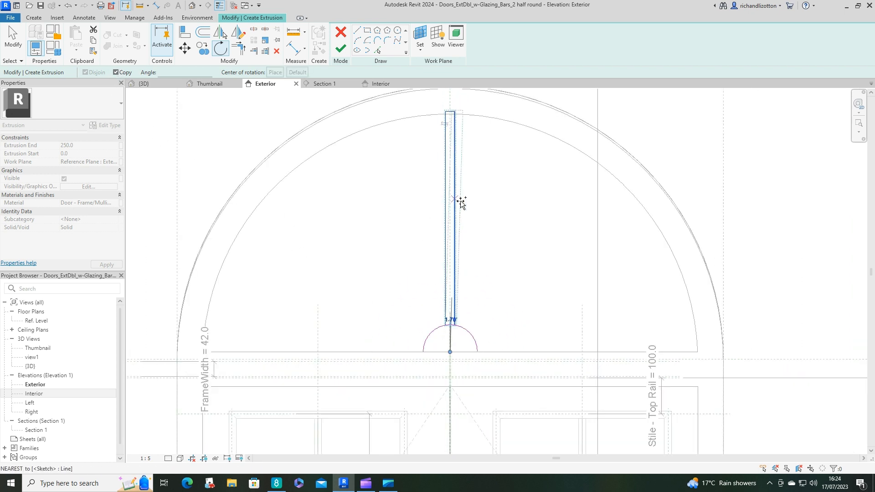
pyautogui.click(578, 234)
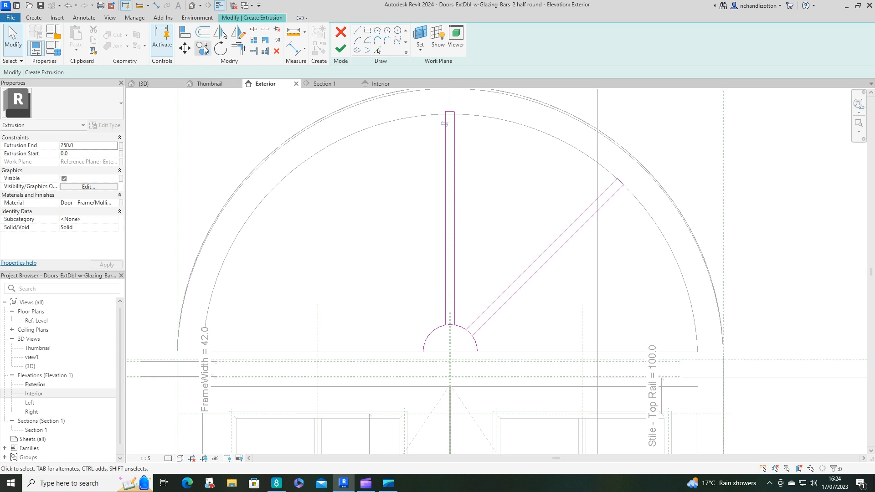
pyautogui.click(222, 50)
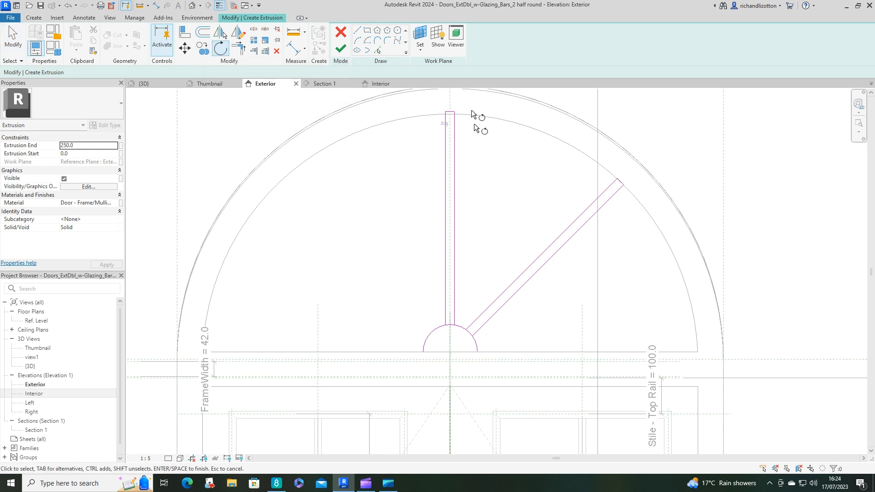
pyautogui.moveTo(469, 103); pyautogui.dragTo(439, 146)
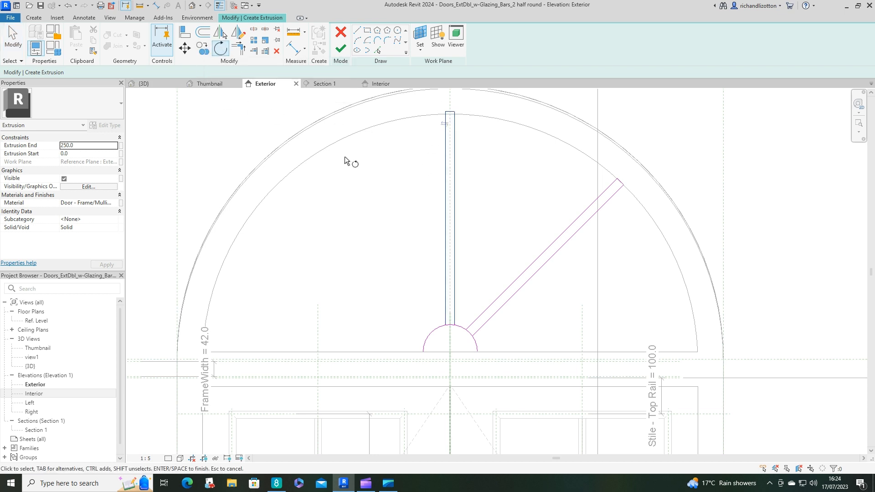
pyautogui.press('Return')
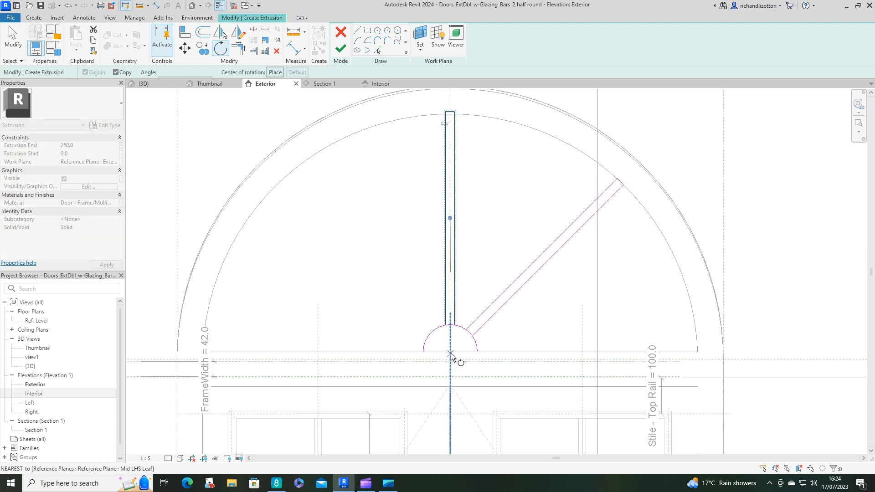
pyautogui.click(451, 352)
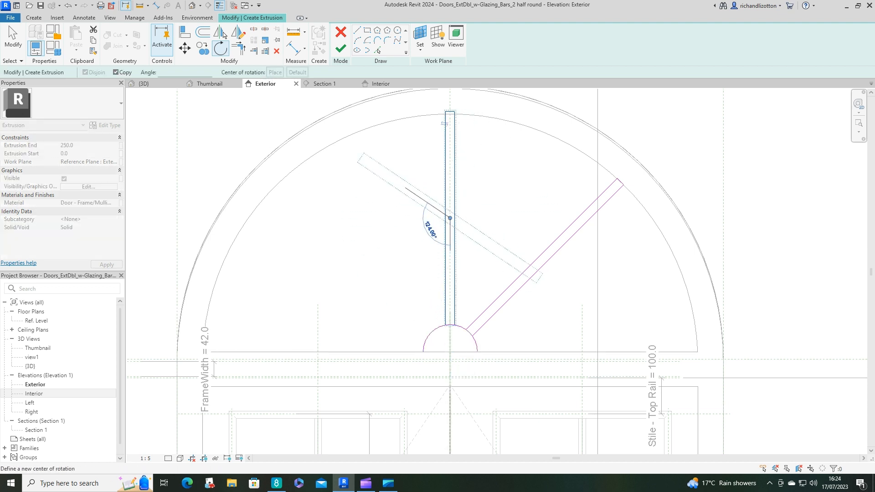
pyautogui.press('Escape')
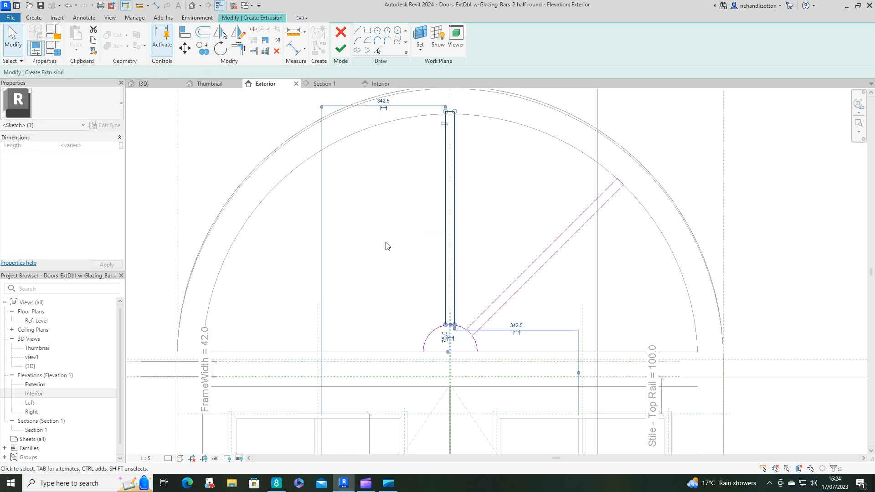
pyautogui.press('Escape')
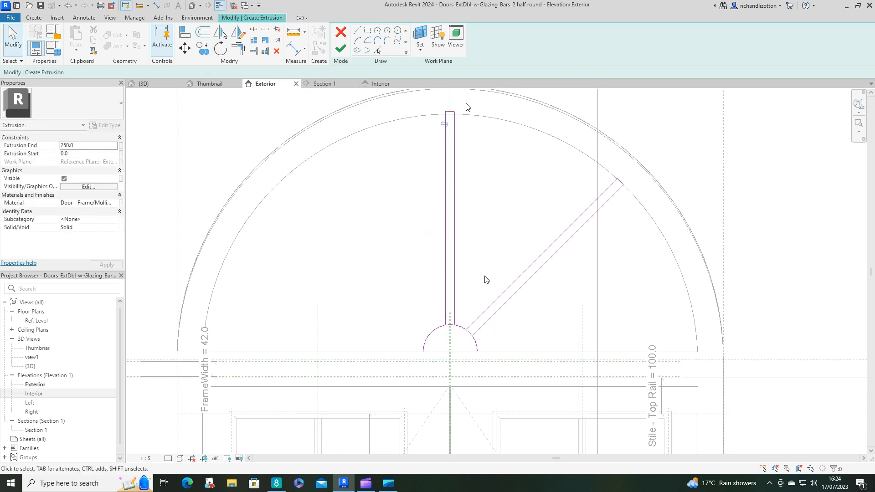
# Rotate a copy of the vertical glazing bar 45° counter-clockwise around the small arc's centre.
pyautogui.moveTo(467, 107); pyautogui.dragTo(424, 150)
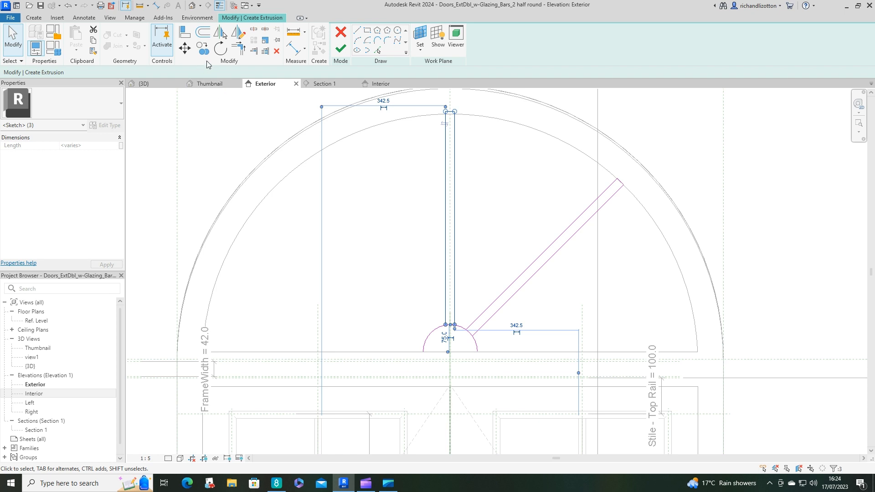
pyautogui.click(220, 48)
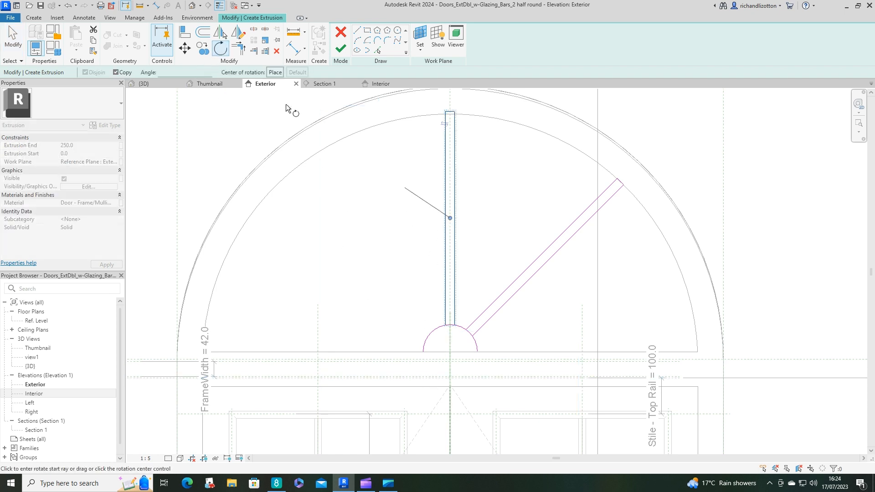
pyautogui.click(275, 72)
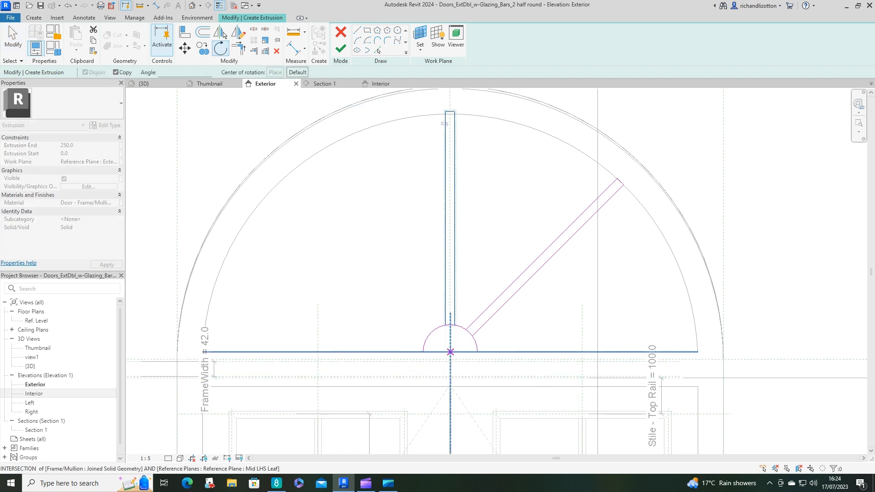
pyautogui.scroll(4, 450, 352)
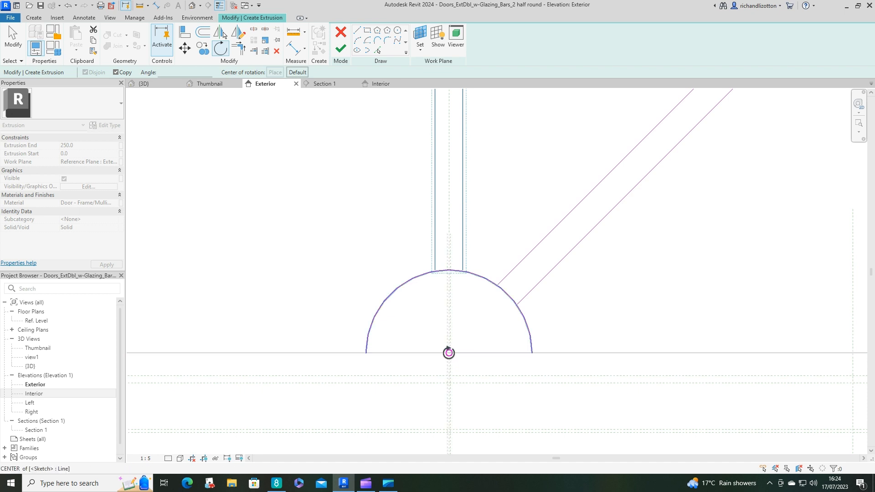
pyautogui.click(448, 353)
pyautogui.scroll(-4, 450, 354)
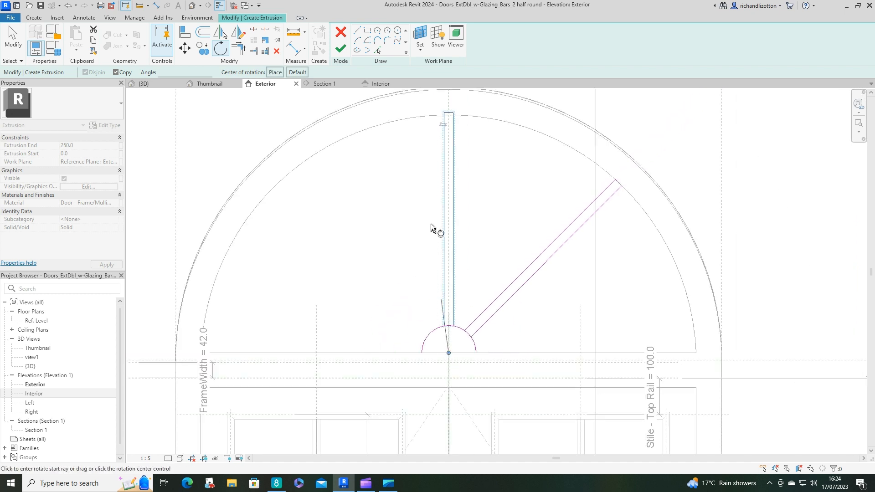
pyautogui.click(449, 207)
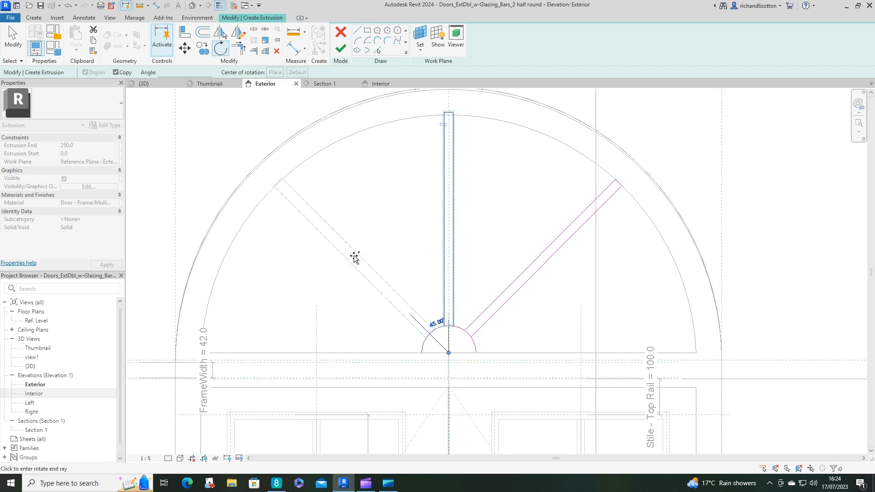
pyautogui.click(351, 259)
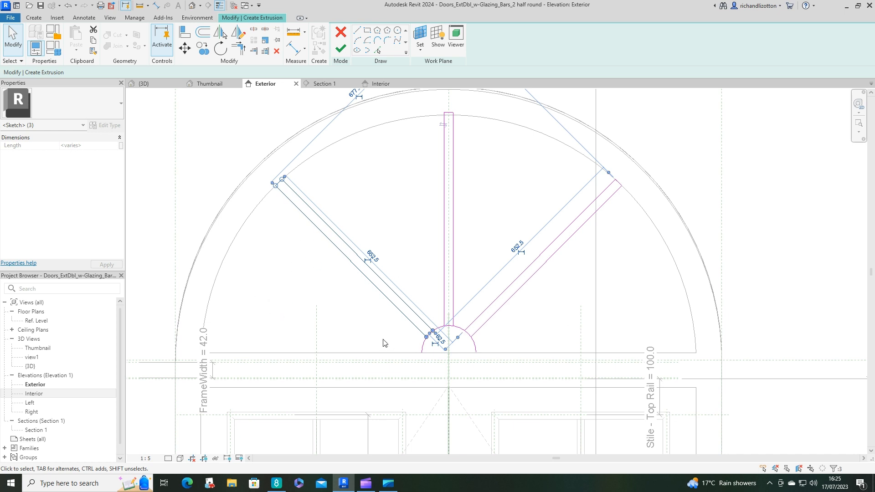
pyautogui.click(390, 351)
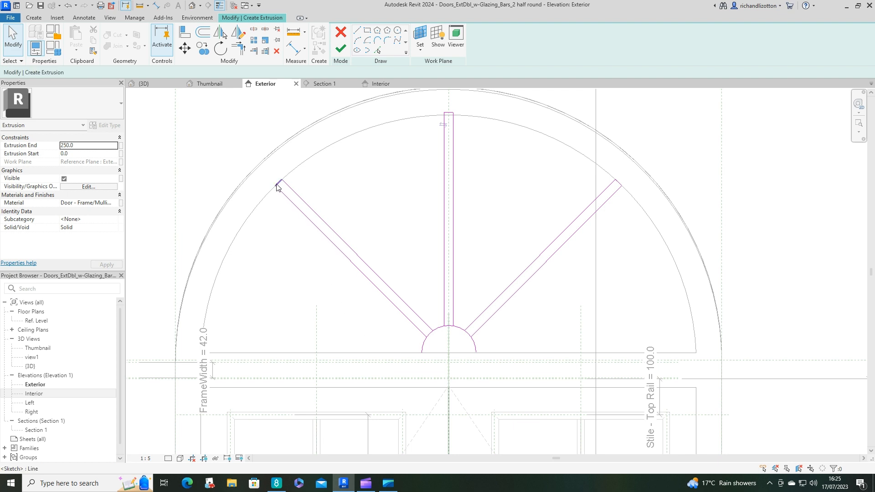
# Move the vertical glazing bar's upper end line down to the arched frame's inner edge.
pyautogui.click(449, 113)
pyautogui.scroll(3, 462, 110)
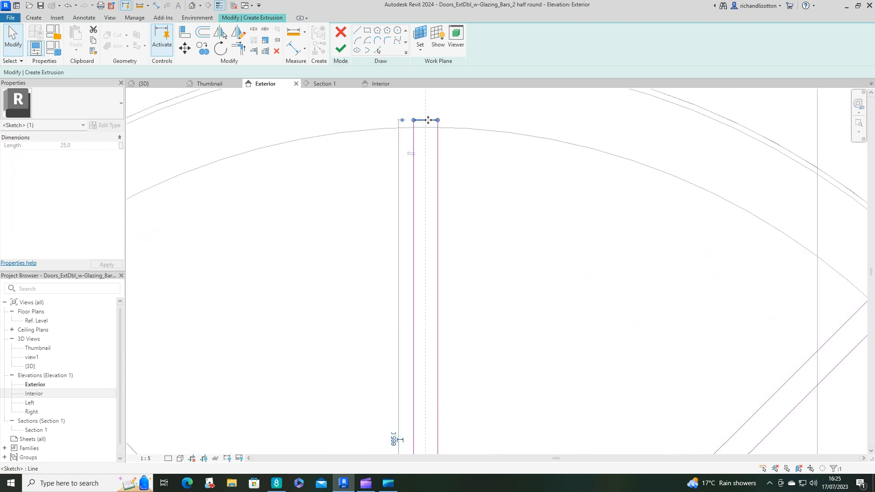
pyautogui.moveTo(428, 120); pyautogui.dragTo(428, 127)
pyautogui.click(498, 221)
pyautogui.scroll(-4, 511, 275)
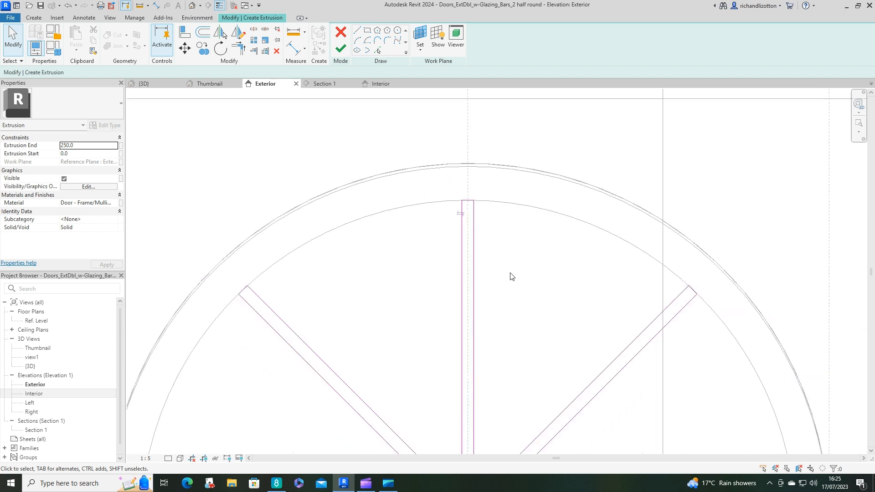
# Nudge the outer end line of the right diagonal glazing bar slightly outward at the arched frame's inner edge.
pyautogui.scroll(5, 637, 307)
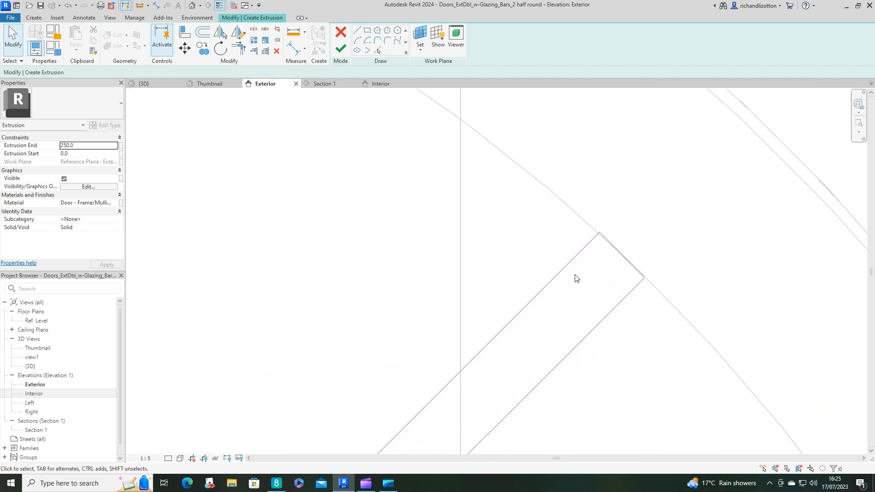
pyautogui.click(634, 268)
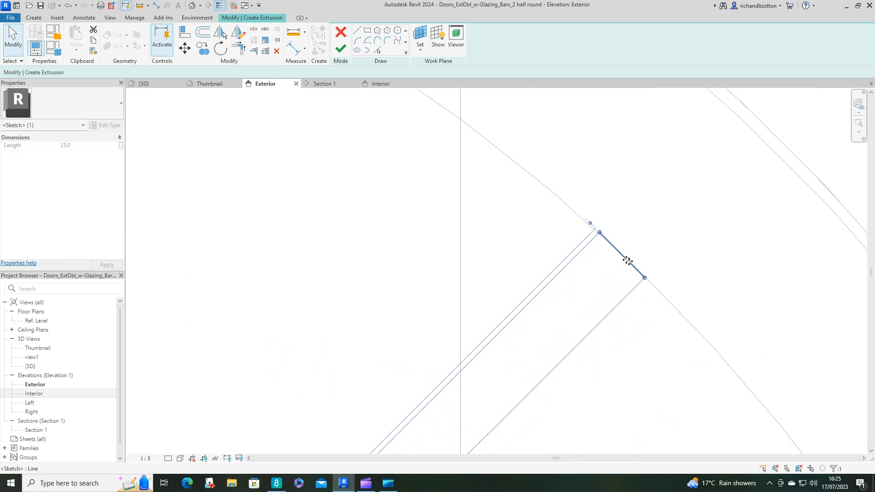
pyautogui.moveTo(627, 260); pyautogui.dragTo(627, 259)
pyautogui.scroll(-3, 629, 306)
pyautogui.scroll(-5, 285, 306)
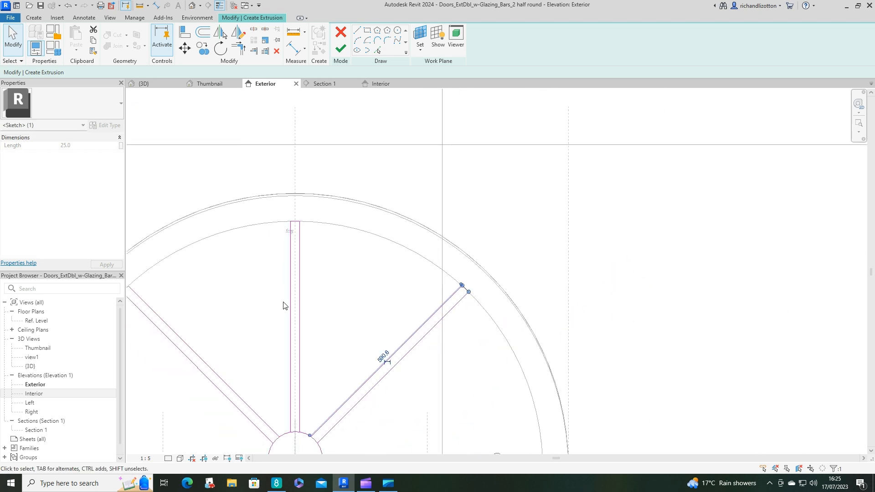
# Nudge the outer end line of the left diagonal glazing bar slightly outward past the arched frame's inner edge.
pyautogui.scroll(6, 494, 222)
pyautogui.click(469, 188)
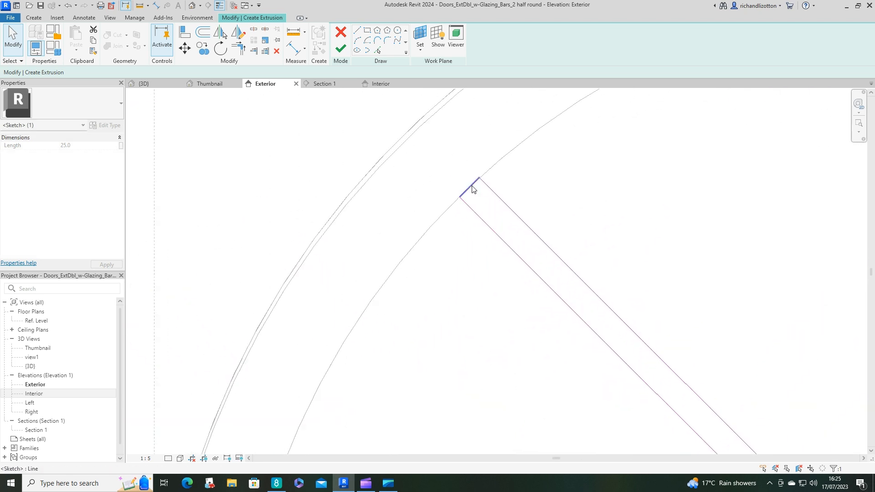
pyautogui.scroll(3, 469, 188)
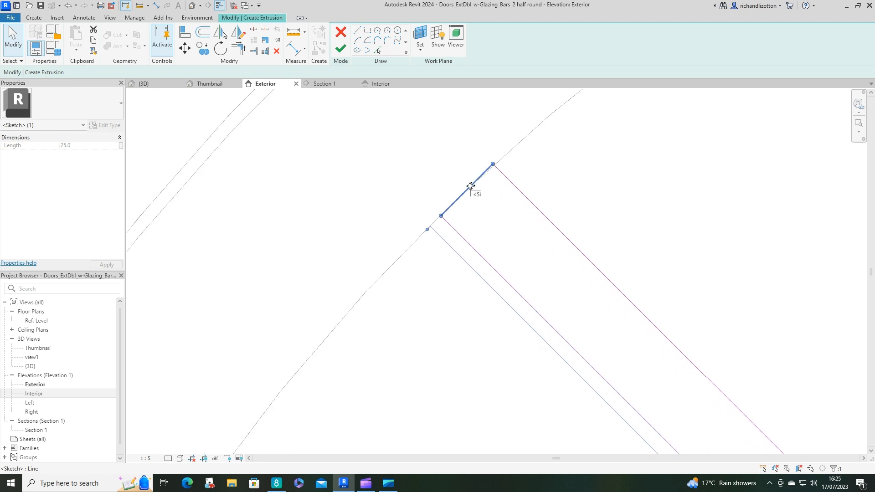
pyautogui.moveTo(470, 186); pyautogui.dragTo(468, 185)
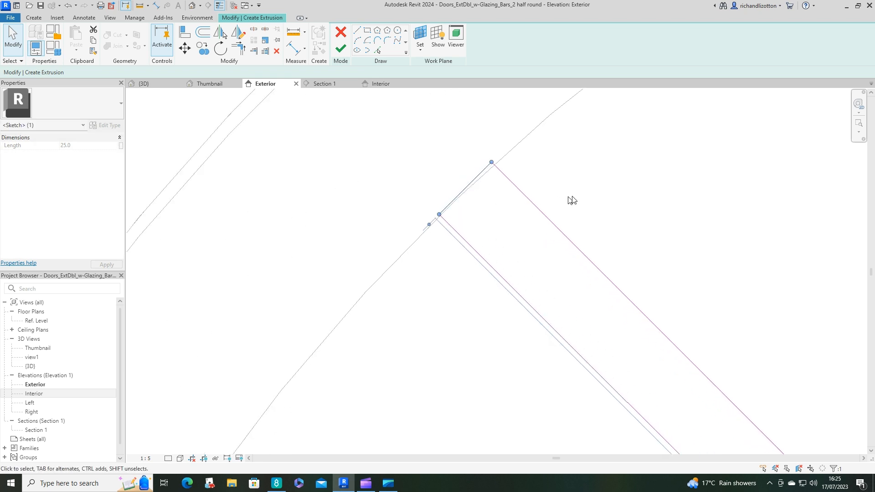
pyautogui.click(571, 200)
pyautogui.scroll(-6, 575, 205)
pyautogui.moveTo(597, 292); pyautogui.dragTo(432, 273, button='middle')
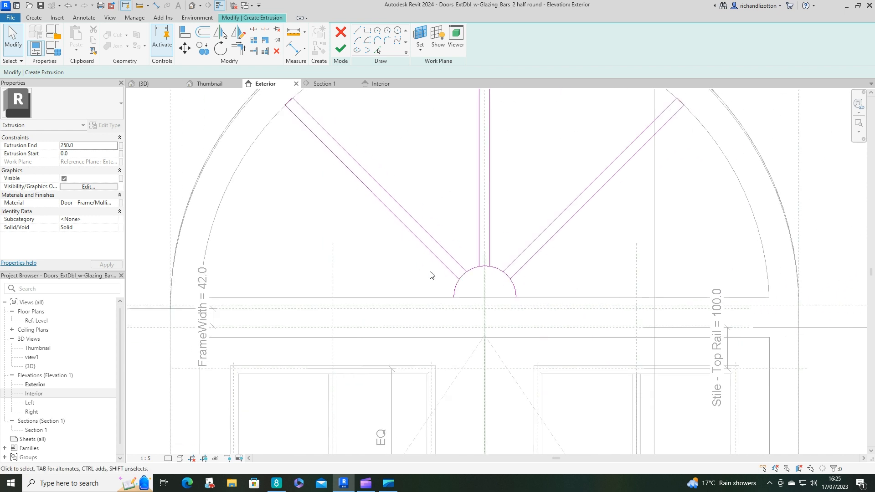
# Close the base of the small arc with a horizontal line joining its two endpoints.
pyautogui.scroll(4, 496, 289)
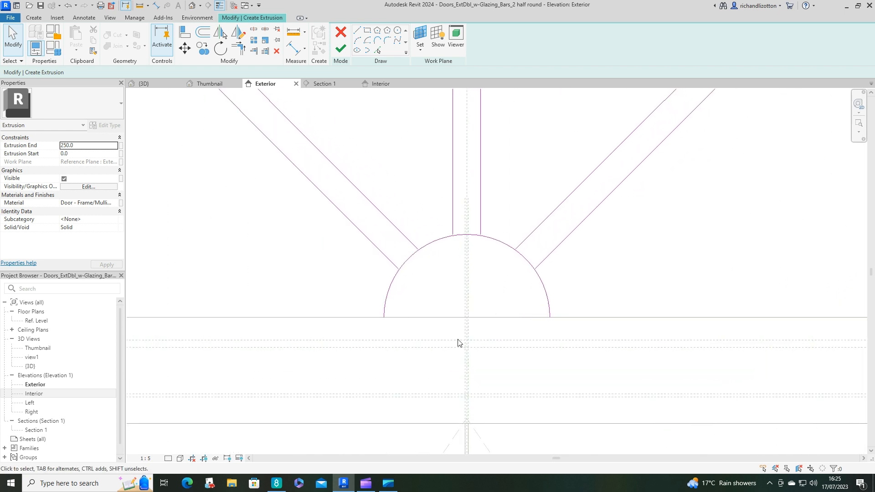
pyautogui.click(358, 30)
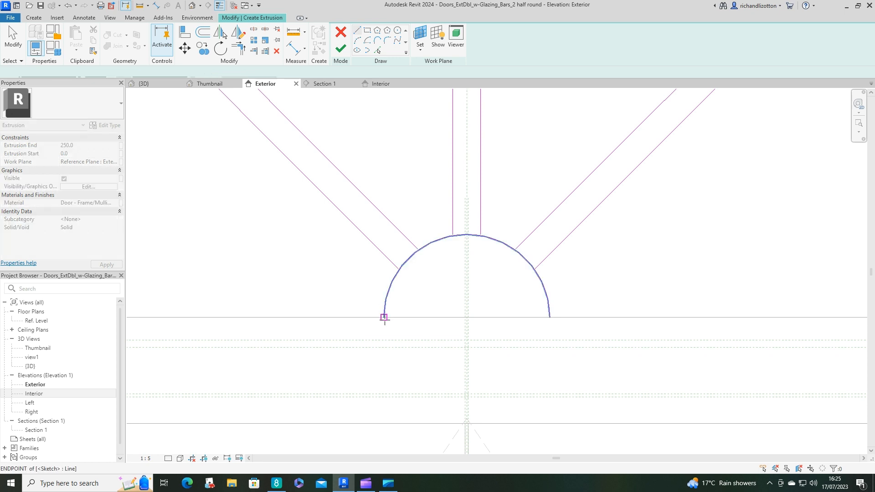
pyautogui.click(384, 317)
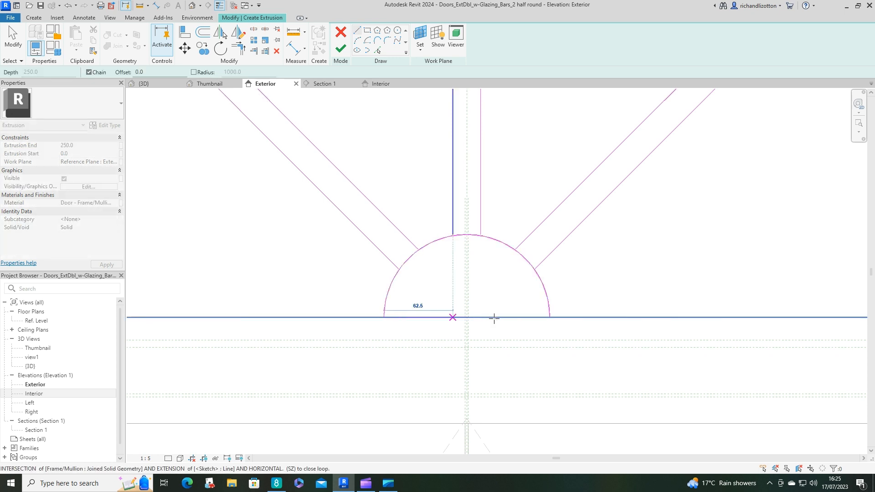
pyautogui.click(549, 317)
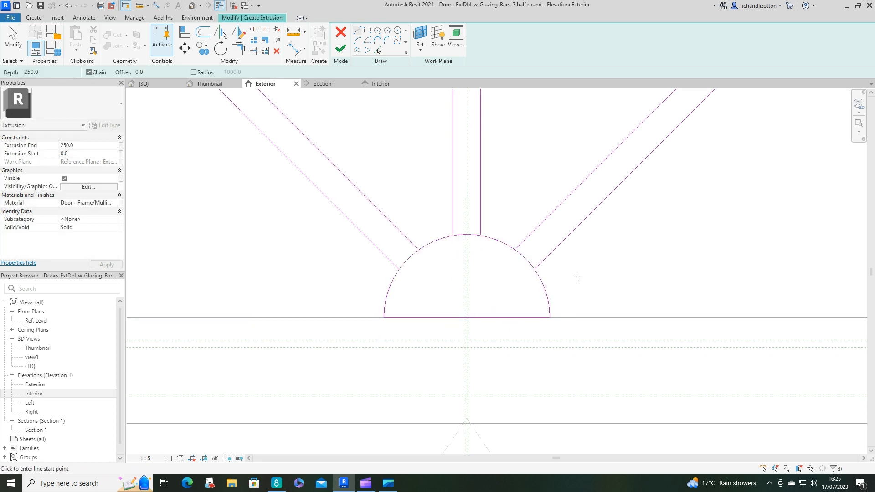
pyautogui.press('Escape')
pyautogui.press('Escape')
# Shorten the small arc so it spans only from its right base end to the right diagonal bar's lower side line.
pyautogui.click(545, 288)
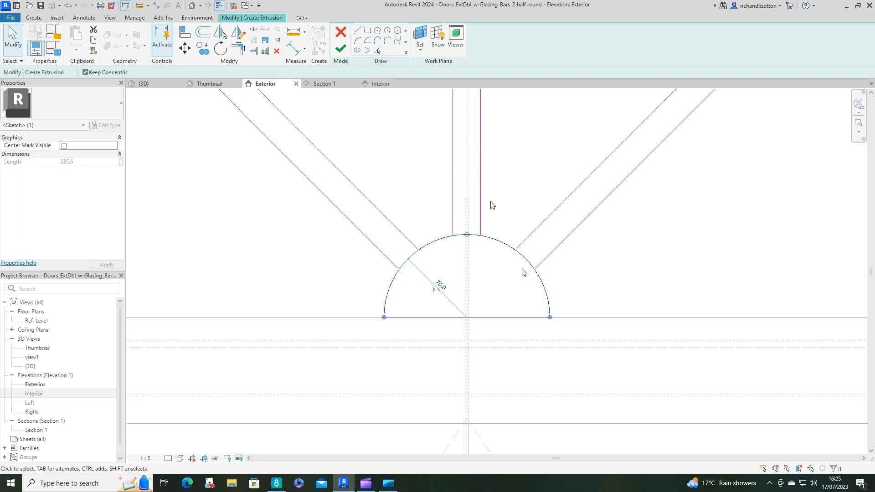
pyautogui.moveTo(384, 318); pyautogui.dragTo(534, 270)
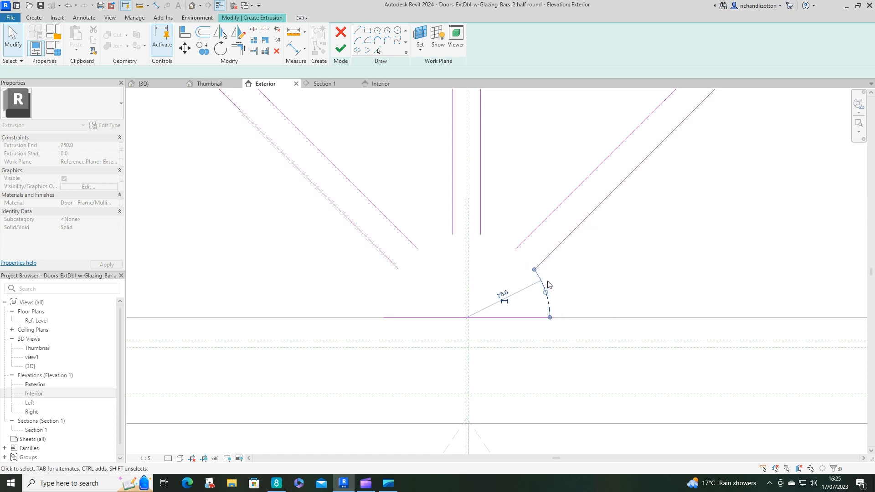
pyautogui.click(598, 292)
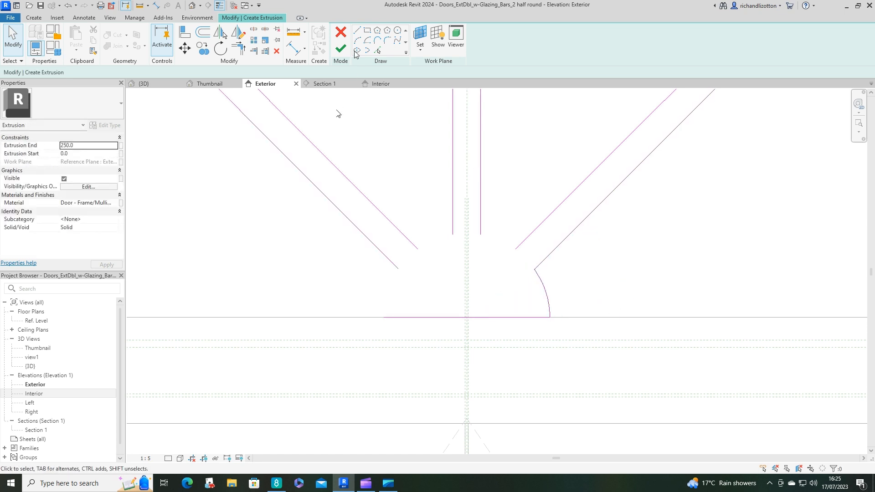
# Draw a centre-ends arc of about 76 mm radius from the right diagonal bar's upper side line to the vertical bar's right side line.
pyautogui.click(368, 41)
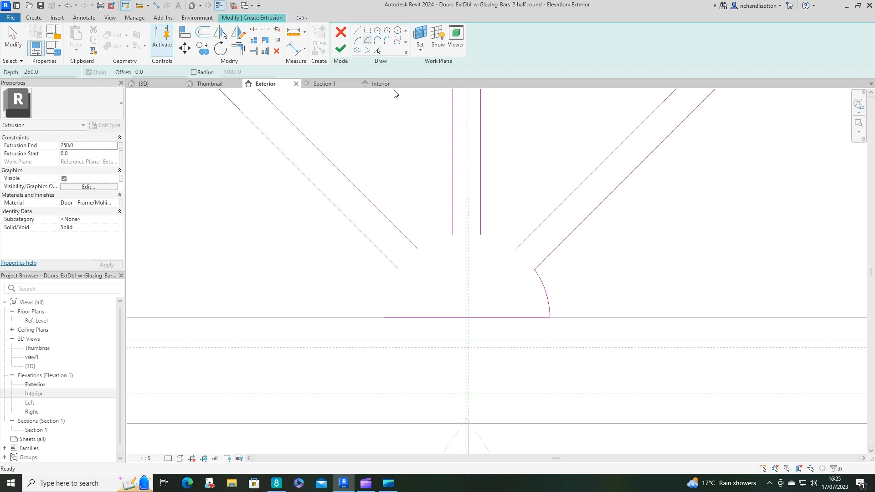
pyautogui.click(466, 317)
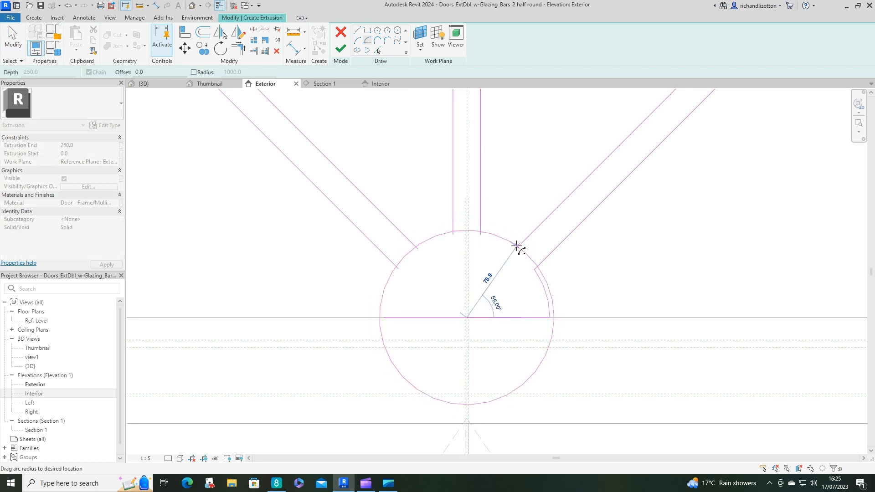
pyautogui.click(516, 248)
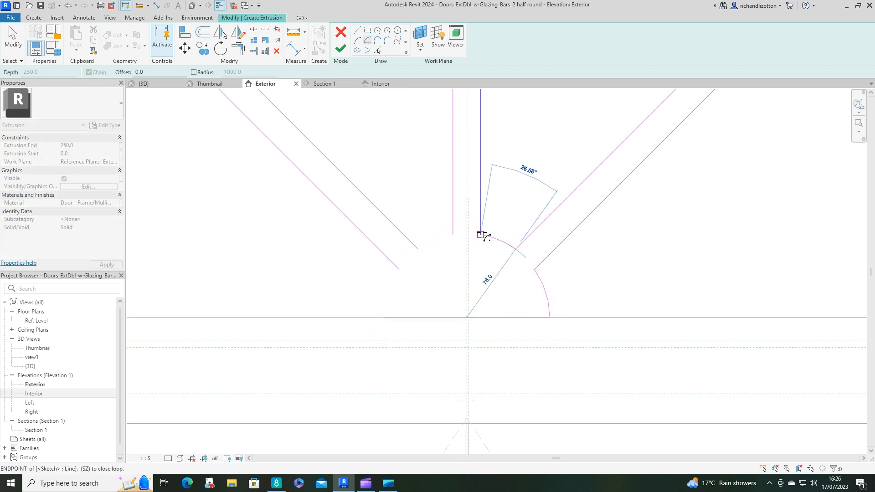
pyautogui.click(480, 235)
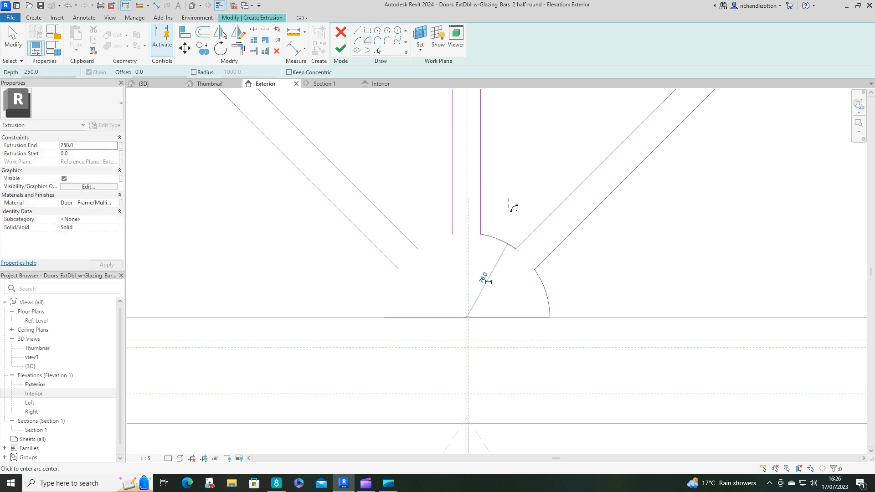
# Draw a centre-ends arc of about 76 mm radius from the vertical bar's left side line to the left diagonal bar's upper side line.
pyautogui.click(467, 317)
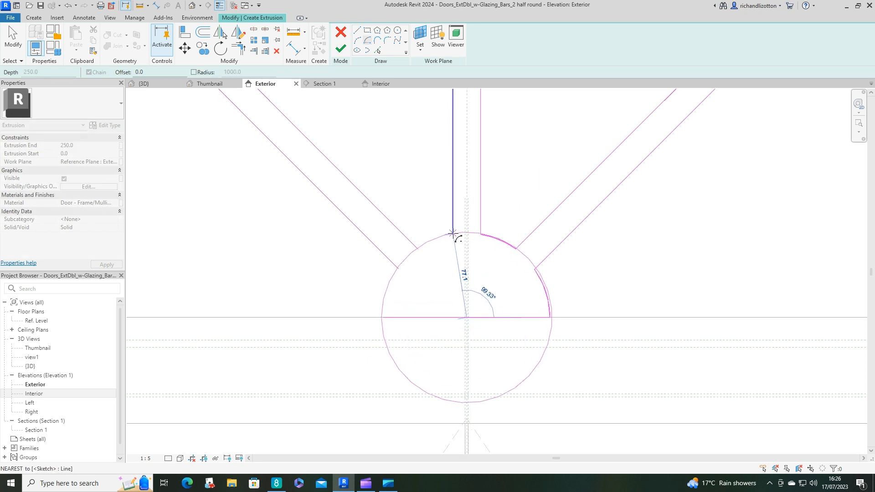
pyautogui.click(453, 234)
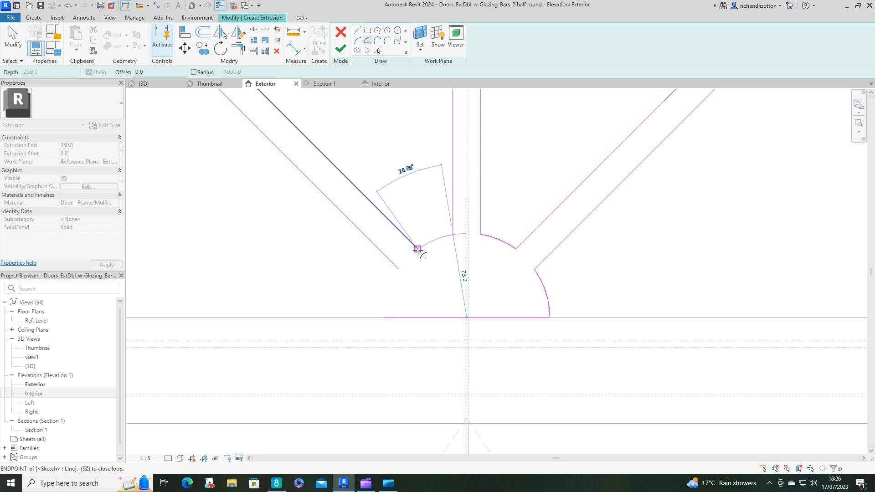
pyautogui.click(418, 249)
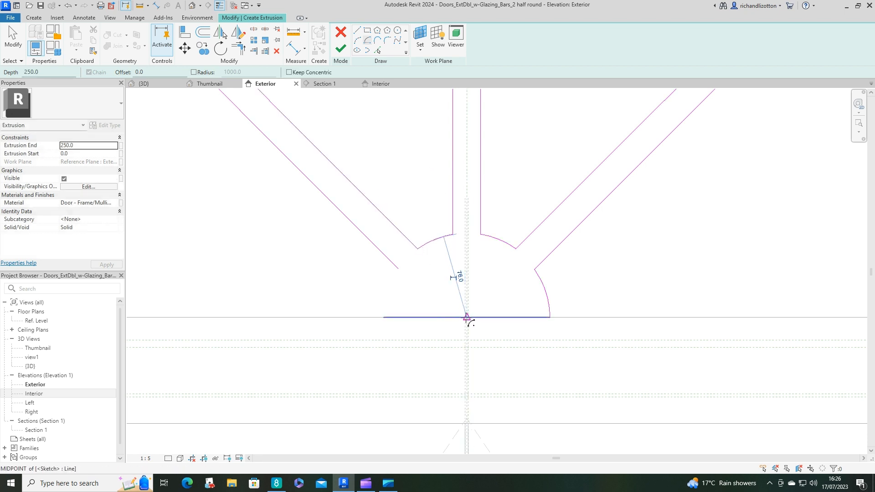
# Draw a 76 mm radius arc from the left diagonal bar's lower side line to the base line, and finish the extrusion sketch.
pyautogui.click(467, 317)
pyautogui.click(398, 269)
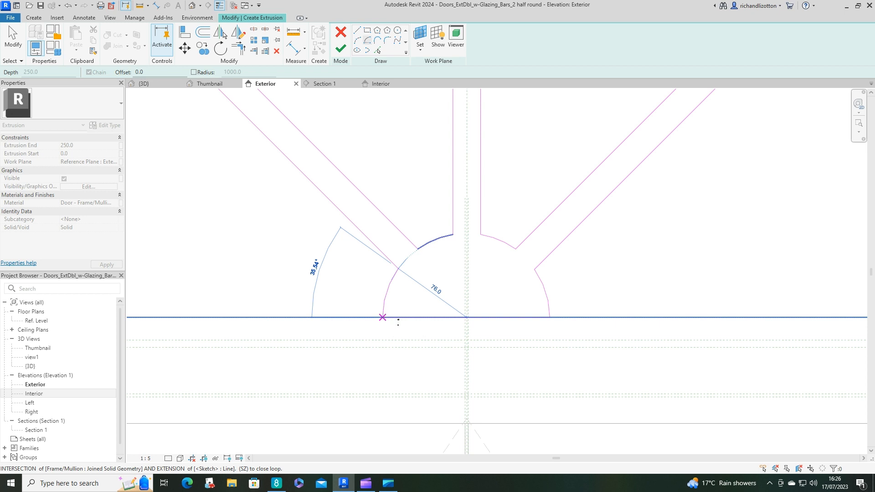
pyautogui.click(399, 322)
pyautogui.scroll(5, 404, 333)
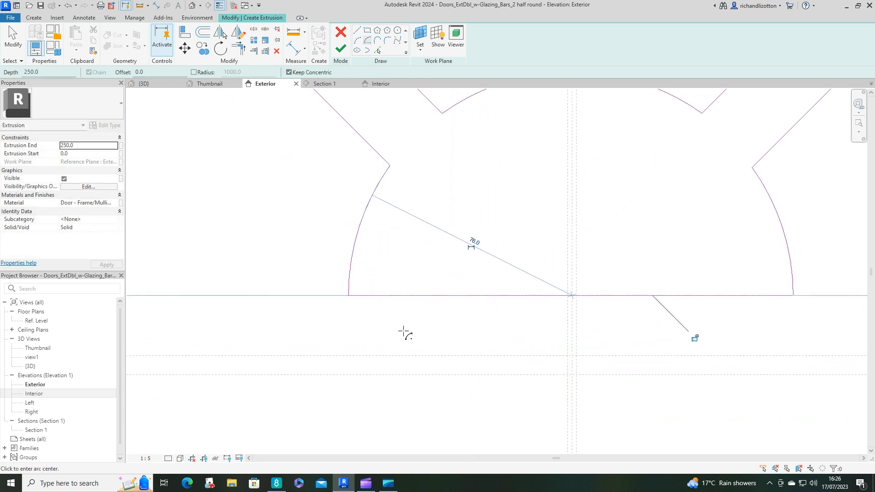
pyautogui.scroll(-5, 404, 333)
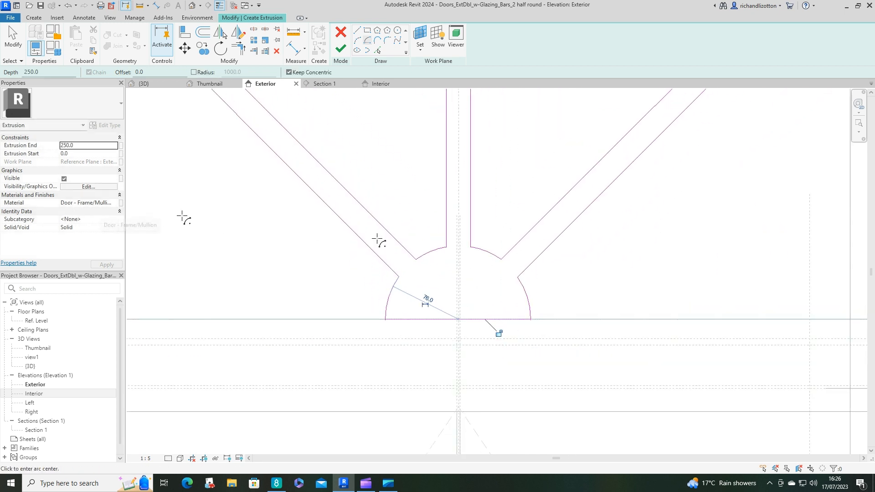
pyautogui.click(341, 49)
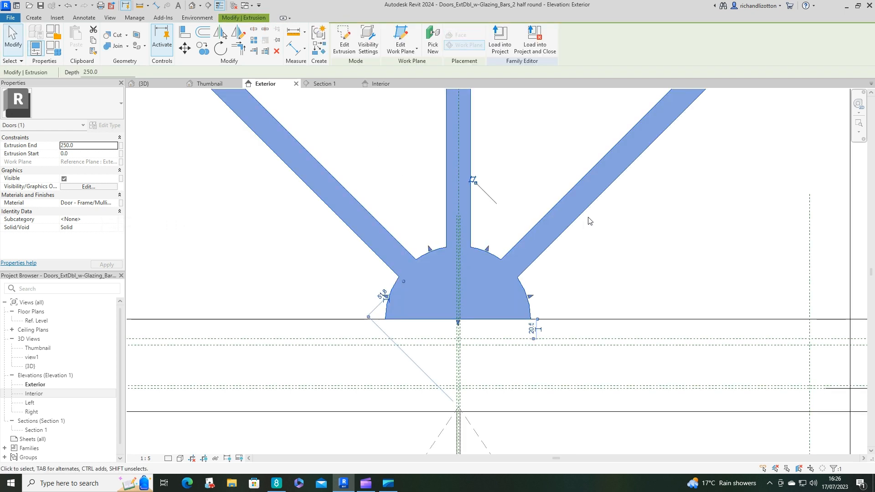
# In Section 1, fit the glazing bar extrusion to the frame depth, from start 25 to end 67, and check it in the Thumbnail view.
pyautogui.scroll(-3, 593, 226)
pyautogui.scroll(-3, 593, 225)
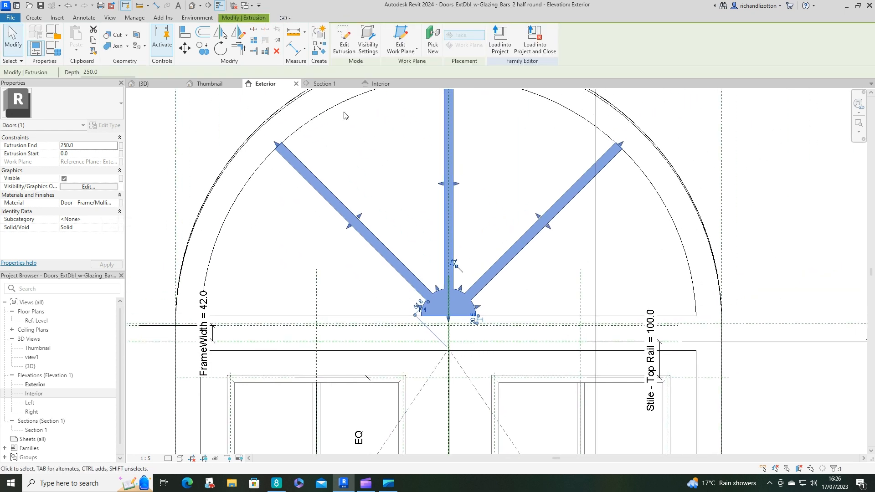
pyautogui.click(335, 84)
pyautogui.scroll(-5, 573, 225)
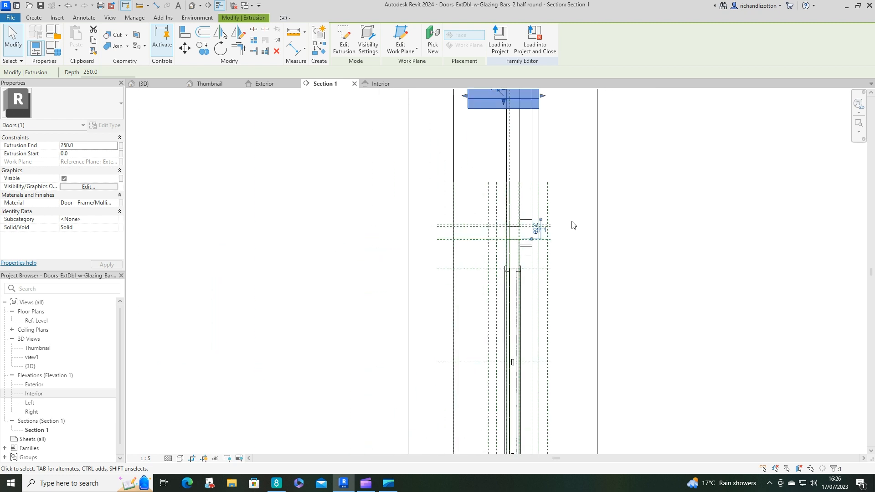
pyautogui.scroll(4, 491, 222)
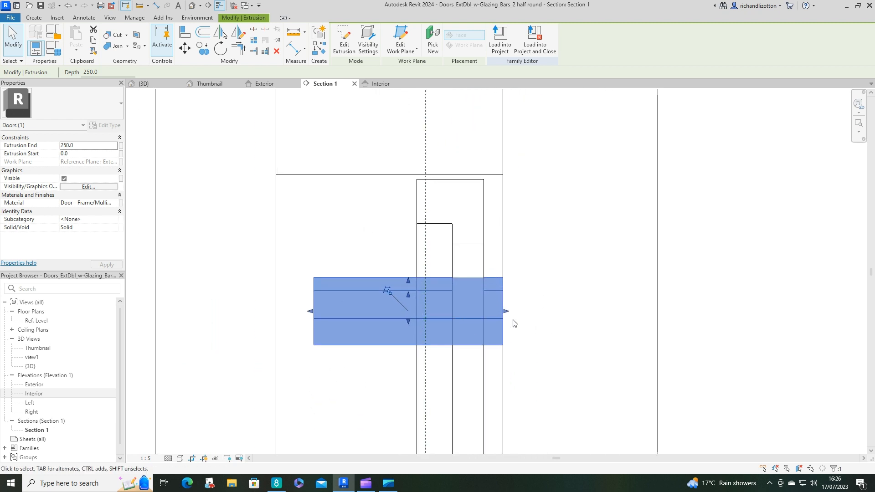
pyautogui.moveTo(506, 311); pyautogui.dragTo(483, 310)
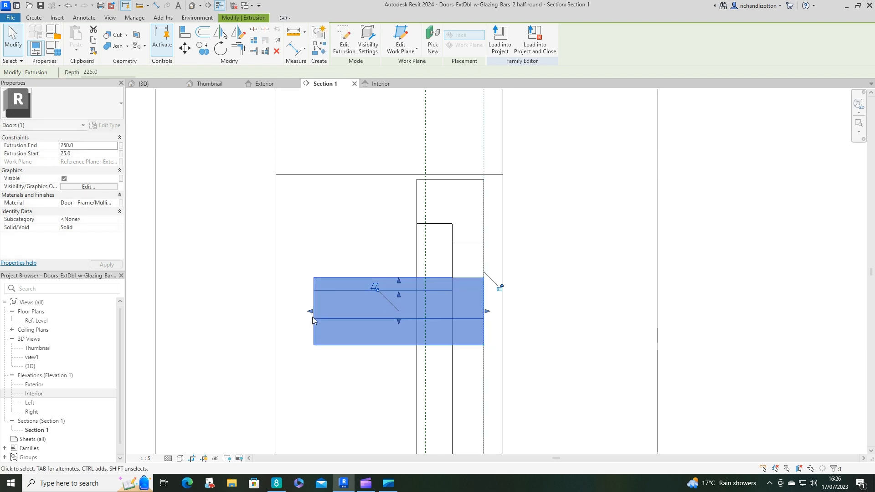
pyautogui.moveTo(312, 316); pyautogui.dragTo(451, 323)
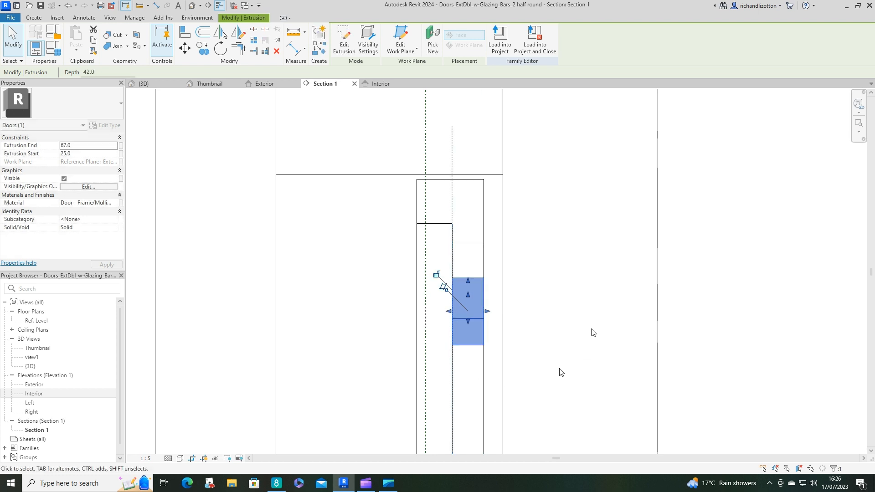
pyautogui.click(209, 84)
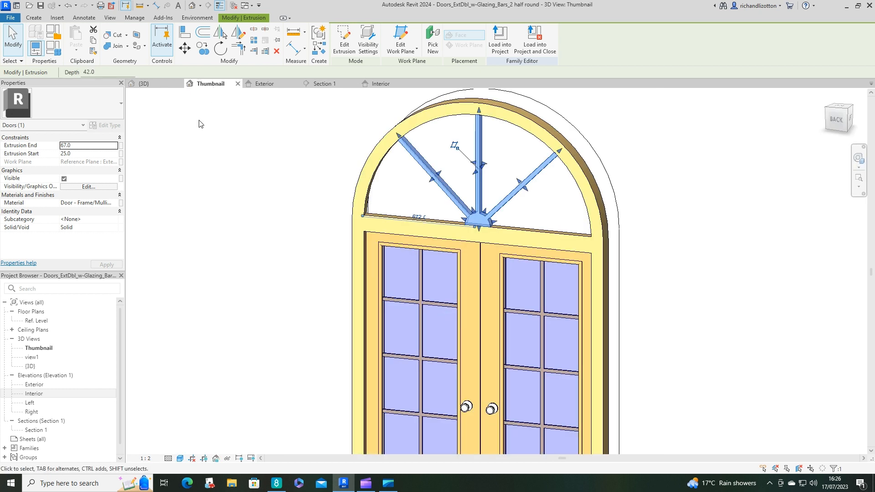
pyautogui.click(717, 199)
pyautogui.keyDown('shift'); pyautogui.moveTo(603, 273); pyautogui.dragTo(467, 278, button='middle'); pyautogui.keyUp('shift')
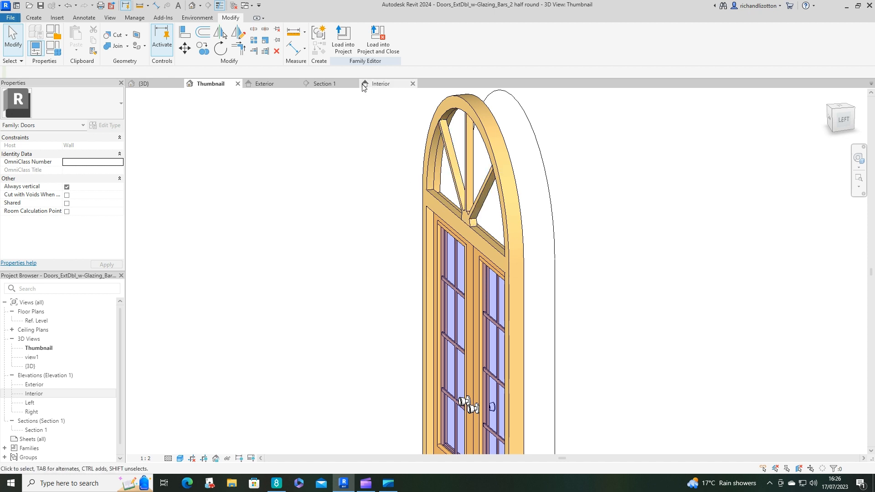
# In Section 1, copy the door leaf glass vertically upward by about 910 mm into the toplight, and end copying in the Exterior elevation.
pyautogui.click(333, 85)
pyautogui.scroll(-4, 390, 365)
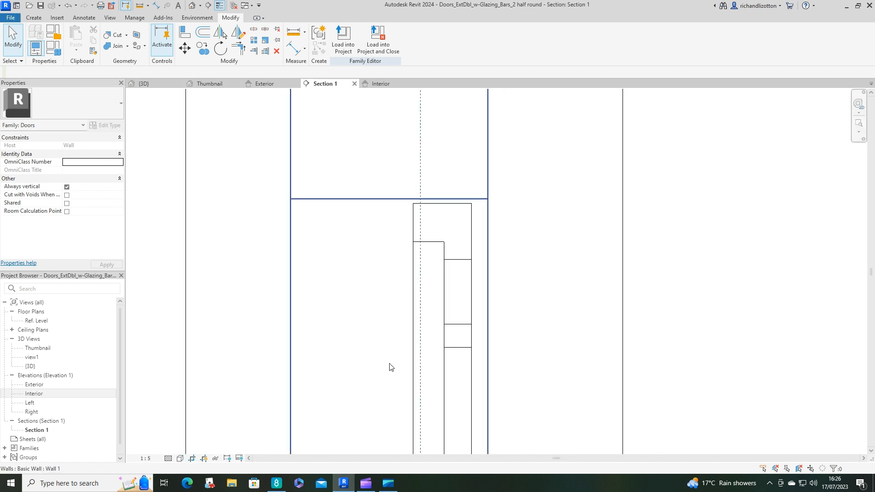
pyautogui.moveTo(502, 410)
pyautogui.mouseDown(button='middle')
pyautogui.moveTo(568, 304)
pyautogui.moveTo(559, 194)
pyautogui.mouseUp(button='middle')
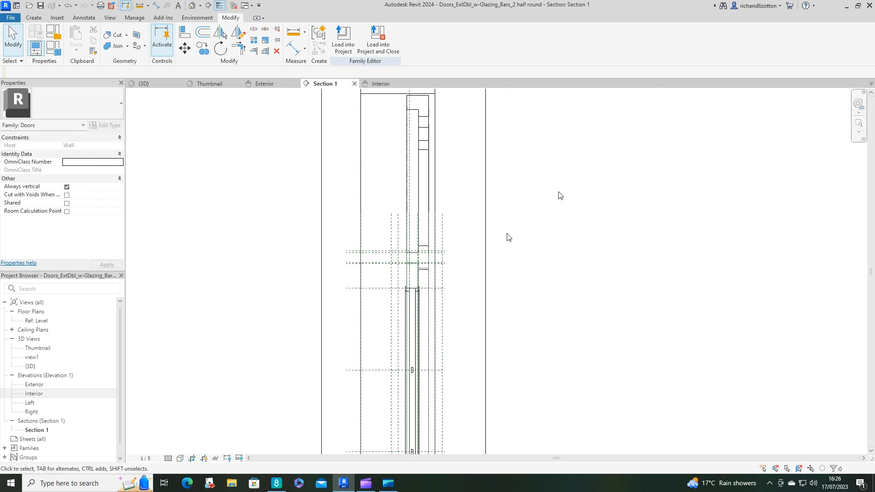
pyautogui.click(411, 338)
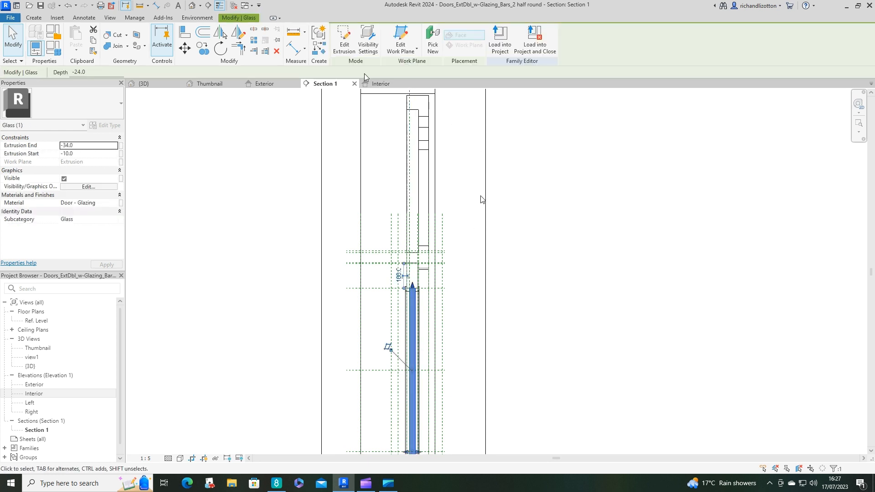
pyautogui.click(203, 48)
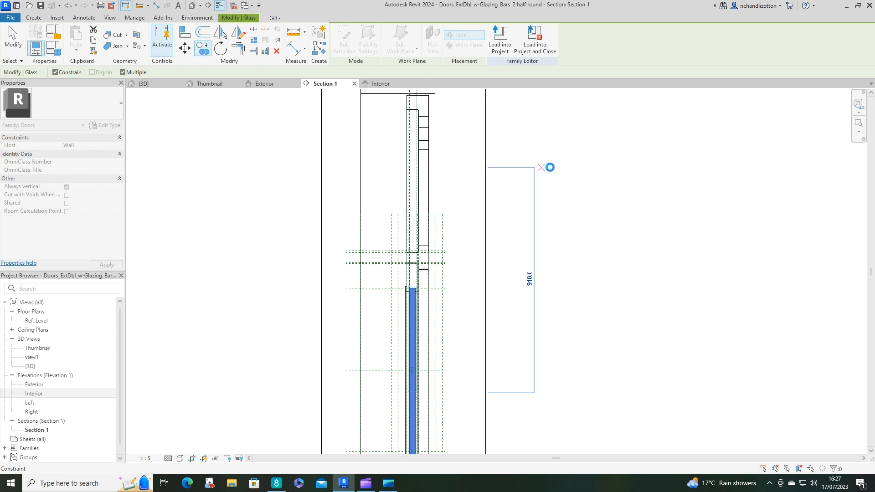
pyautogui.click(567, 165)
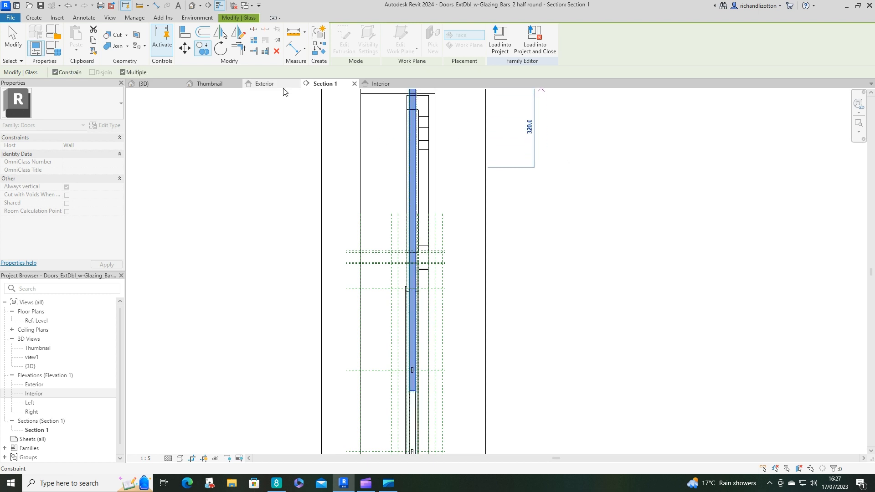
pyautogui.click(271, 85)
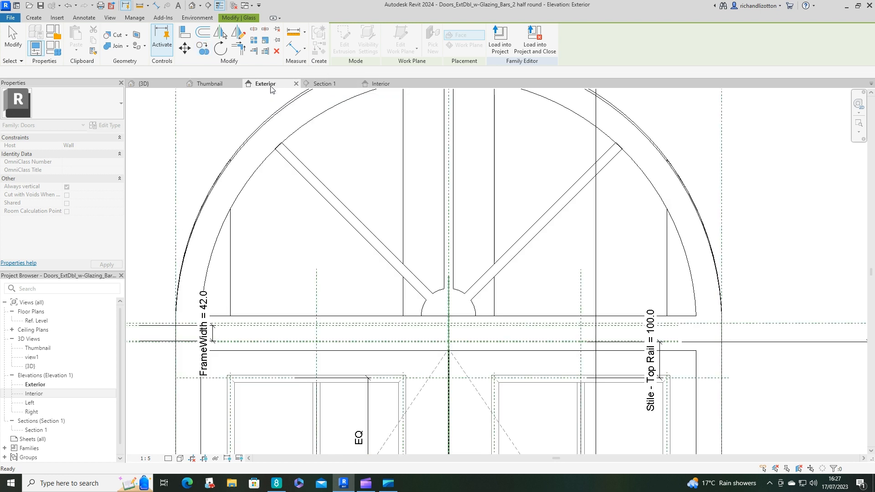
pyautogui.scroll(-5, 560, 275)
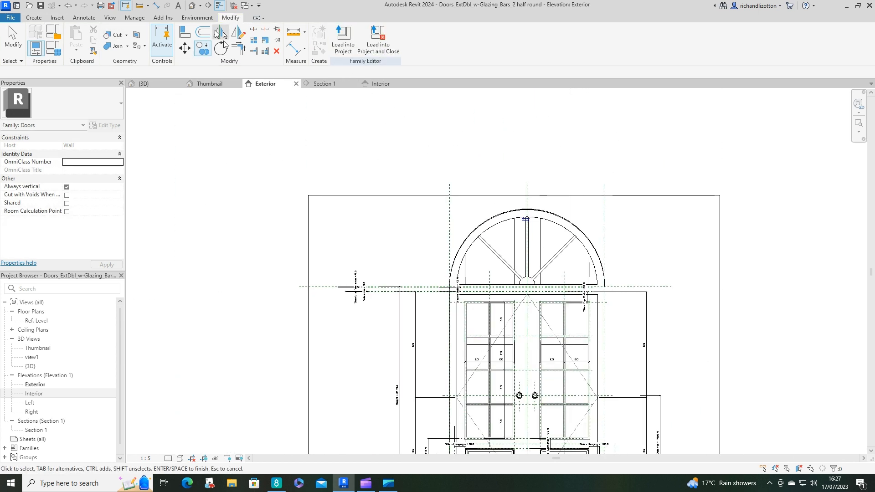
pyautogui.press('Escape')
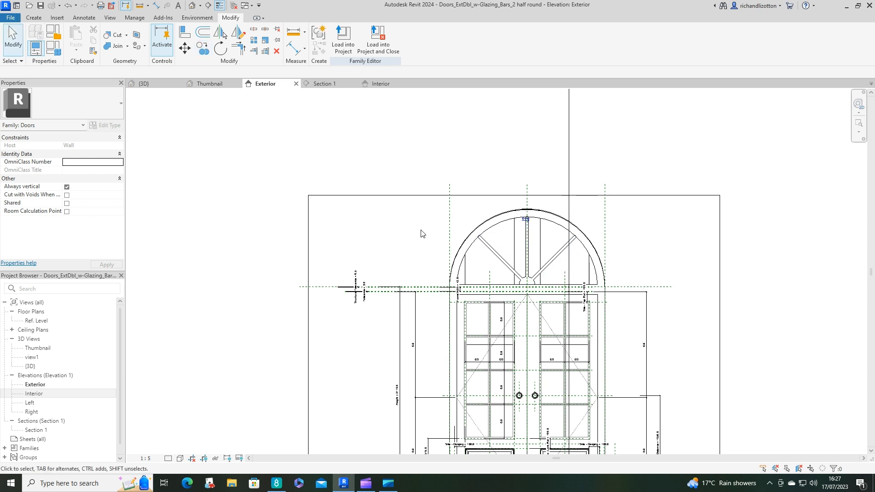
# Open the copied toplight glass extrusion's sketch for editing in the Exterior elevation.
pyautogui.scroll(-1, 439, 253)
pyautogui.click(470, 272)
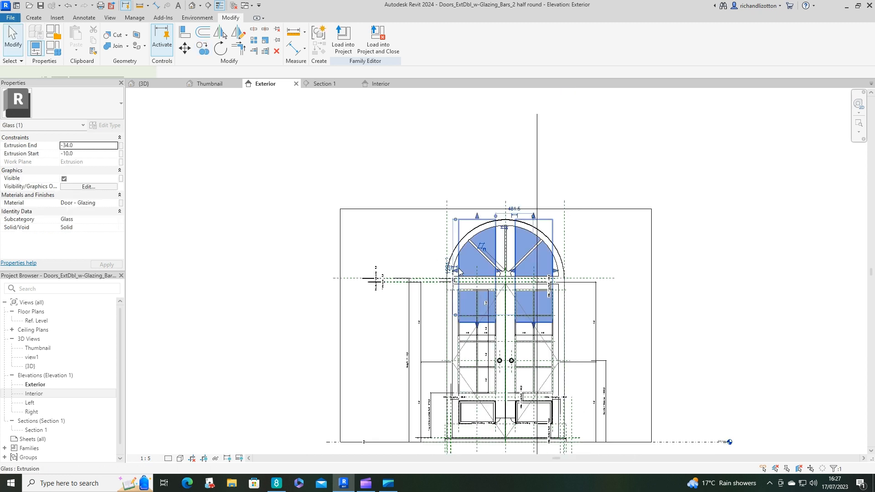
pyautogui.click(344, 42)
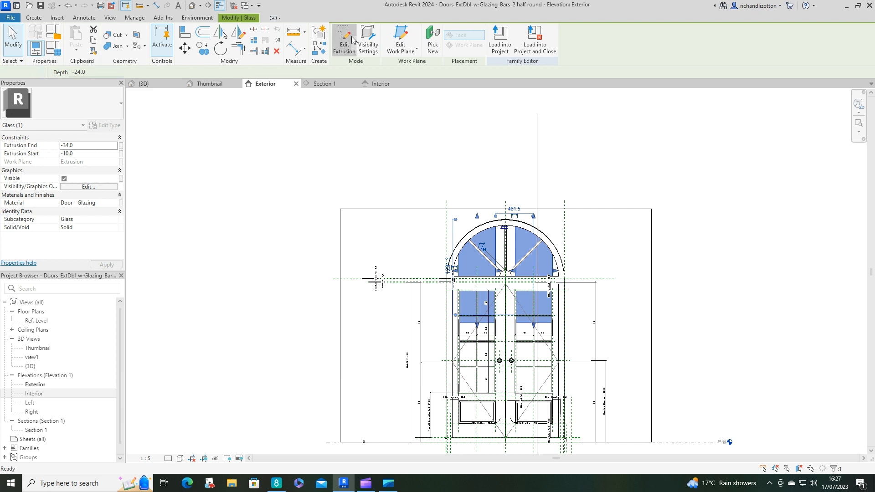
pyautogui.scroll(3, 600, 279)
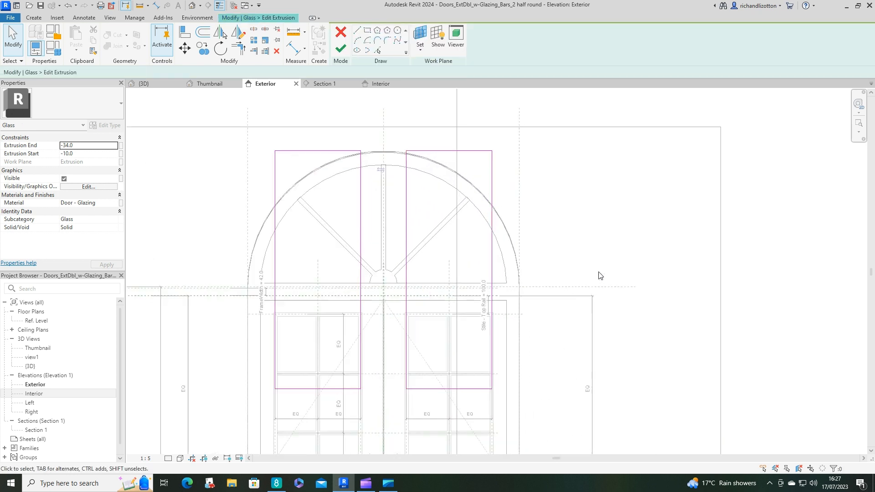
# Raise the bottom edges of both glass rectangles to the toplight's base at the transom's upper edge.
pyautogui.moveTo(447, 389)
pyautogui.mouseDown()
pyautogui.moveTo(447, 273)
pyautogui.moveTo(446, 283)
pyautogui.mouseUp()
pyautogui.moveTo(327, 390); pyautogui.dragTo(332, 285)
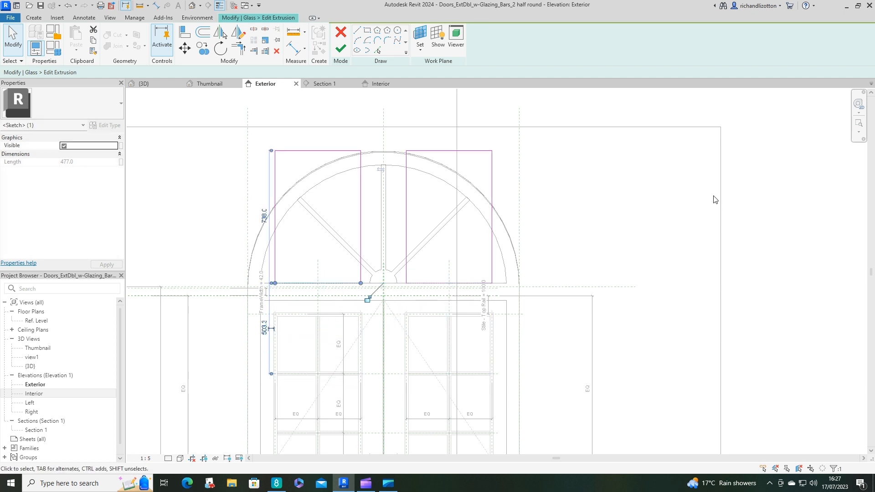
pyautogui.click(630, 225)
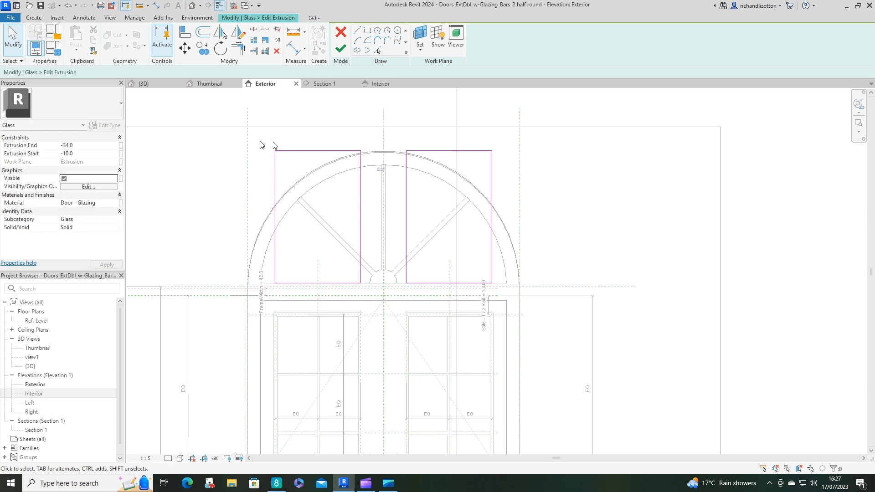
# Replace the rectangular glass outlines with lines picked from the transom's upper edge, right diagonal bar's lower side, small right arc and arched frame's inner edge.
pyautogui.moveTo(260, 144)
pyautogui.mouseDown()
pyautogui.moveTo(524, 273)
pyautogui.moveTo(541, 296)
pyautogui.mouseUp()
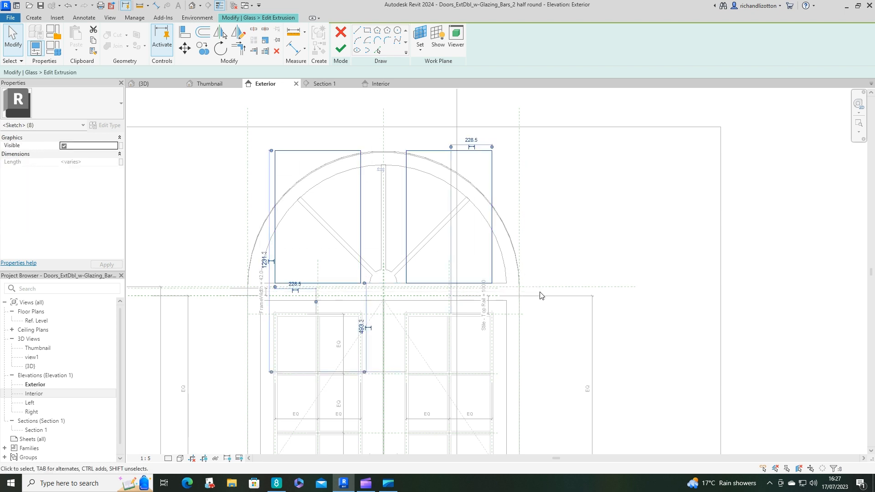
pyautogui.click(535, 275)
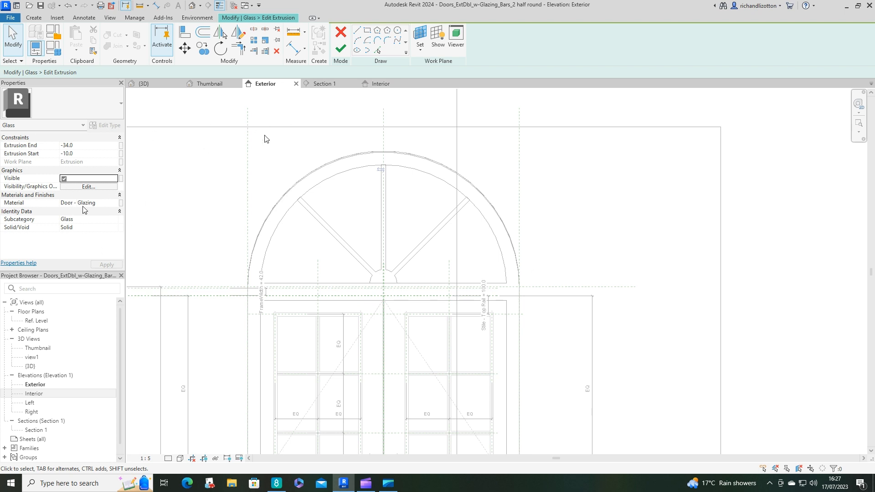
pyautogui.press('p')
pyautogui.press('l')
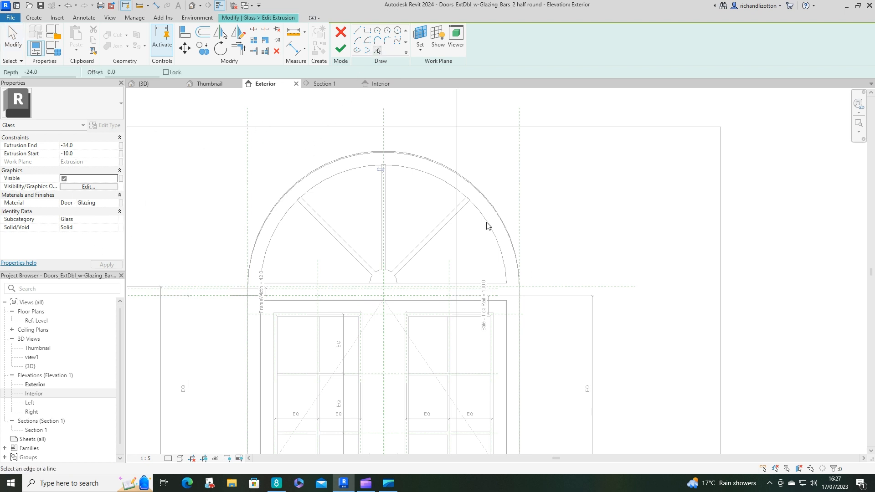
pyautogui.scroll(2, 436, 272)
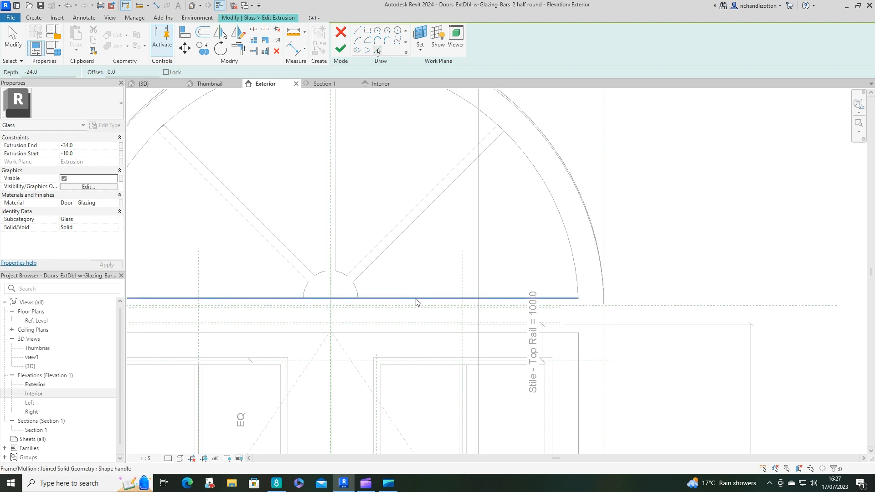
pyautogui.click(426, 283)
pyautogui.click(400, 236)
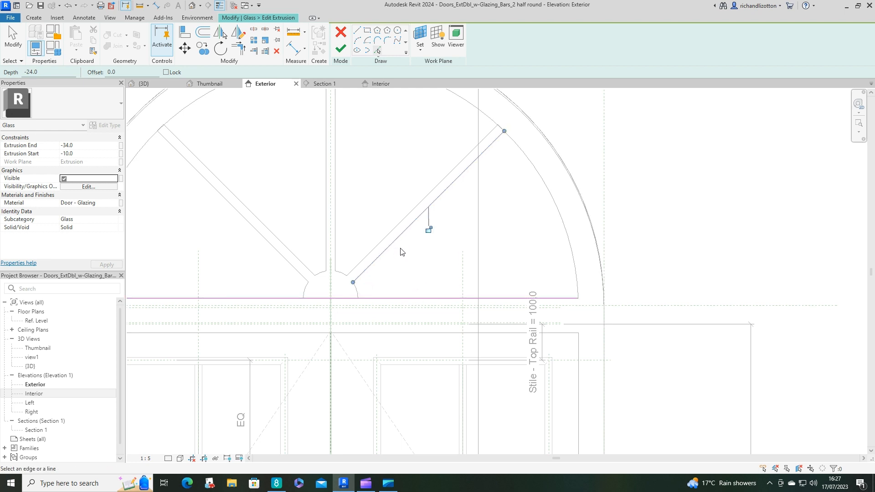
pyautogui.click(359, 293)
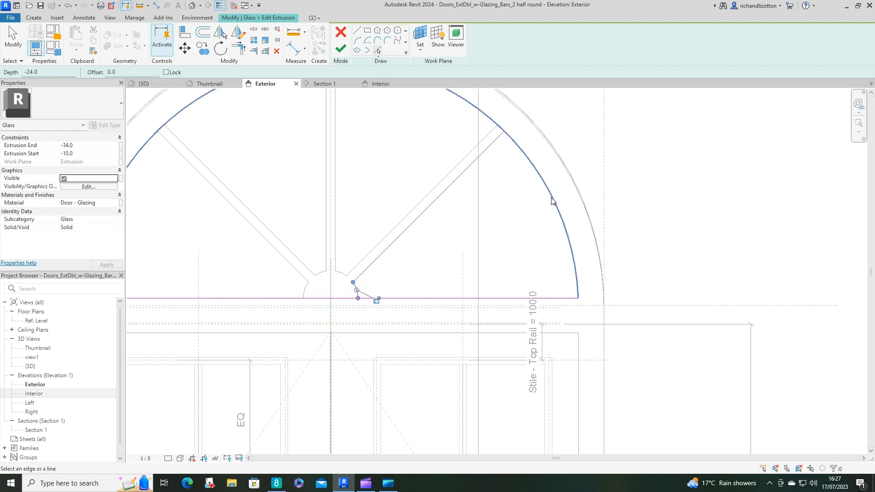
pyautogui.click(554, 199)
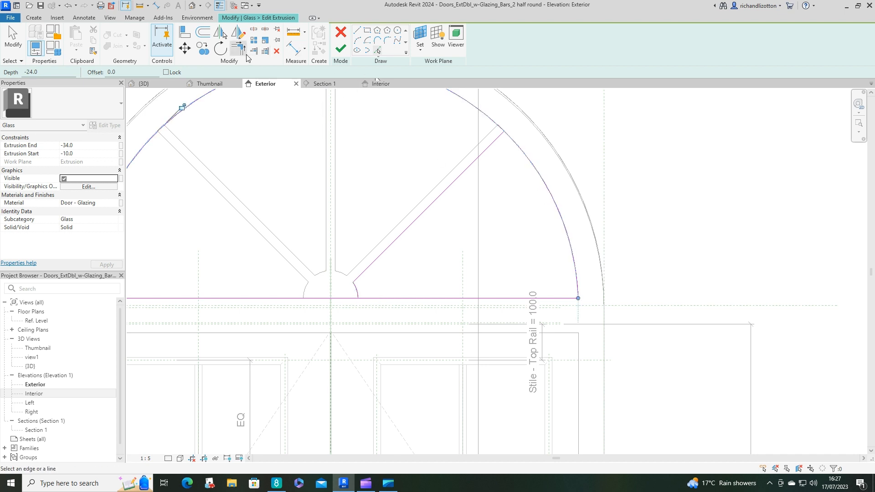
# Trim the lower-right toplight pane's outline to closed corners at the small arc, diagonal bar and arched frame.
pyautogui.click(238, 52)
pyautogui.click(366, 298)
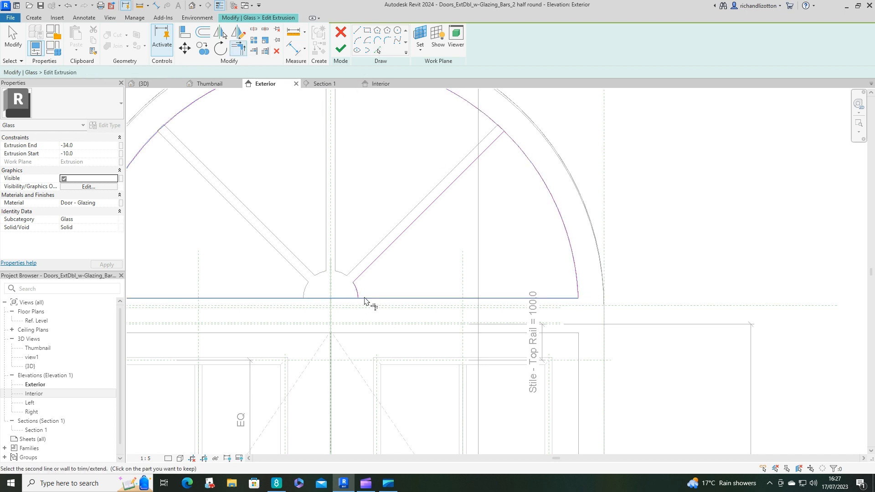
pyautogui.click(359, 292)
pyautogui.click(502, 136)
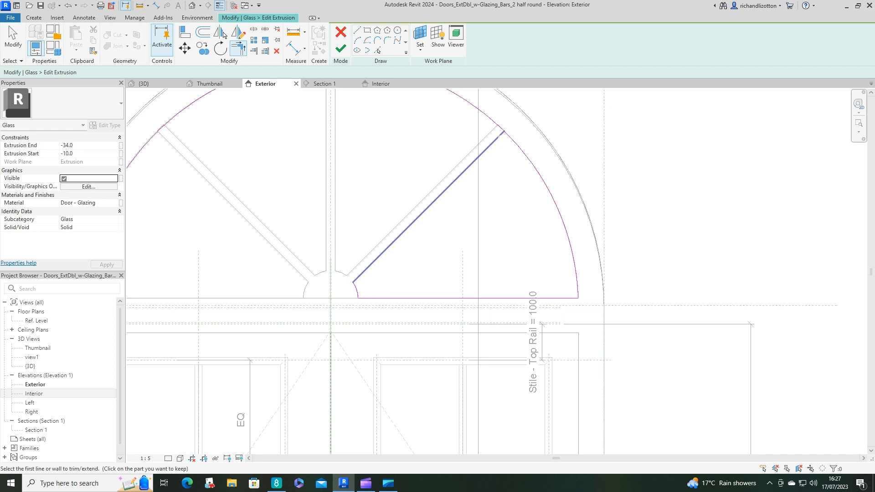
pyautogui.click(513, 143)
# Outline the upper-right pane from the diagonal bar, small arc, central bar and arched frame's inner edge, trimming its corners closed.
pyautogui.moveTo(367, 151); pyautogui.dragTo(476, 228, button='middle')
pyautogui.click(376, 51)
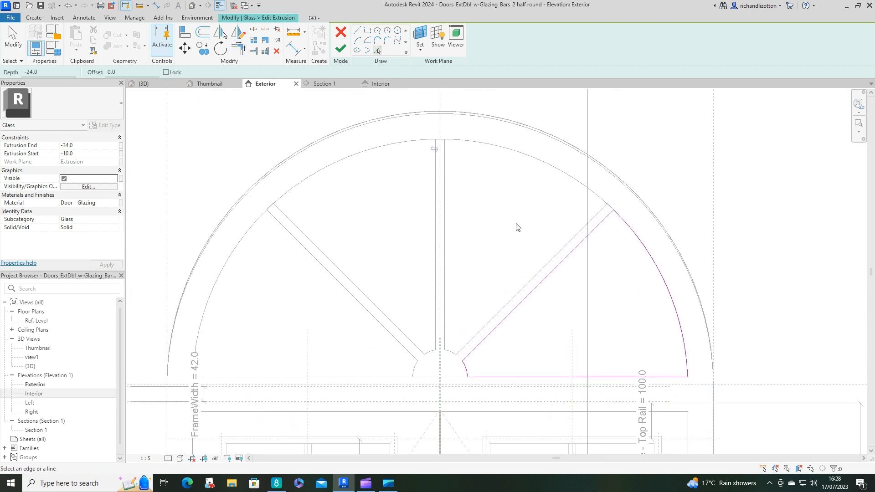
pyautogui.click(549, 259)
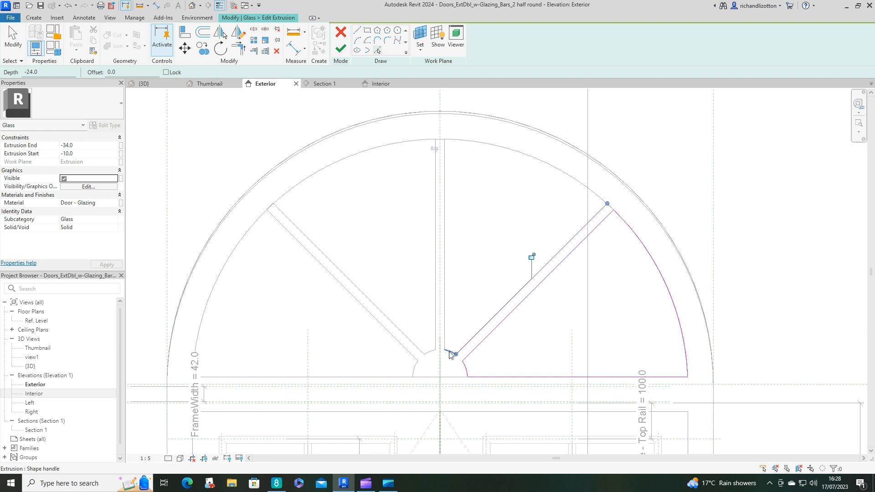
pyautogui.click(444, 290)
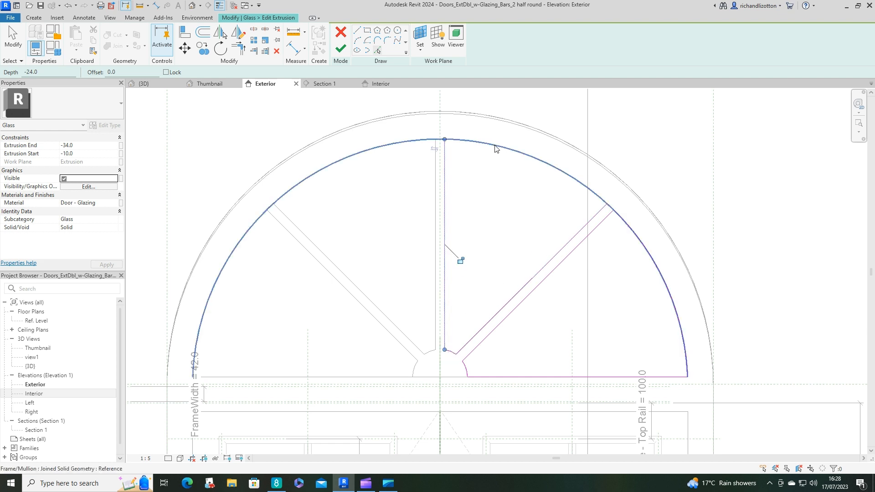
pyautogui.click(466, 151)
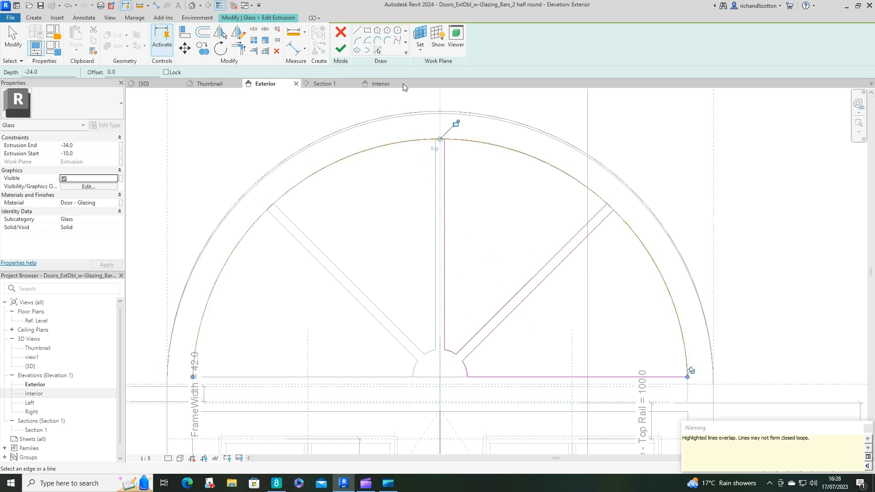
pyautogui.click(238, 48)
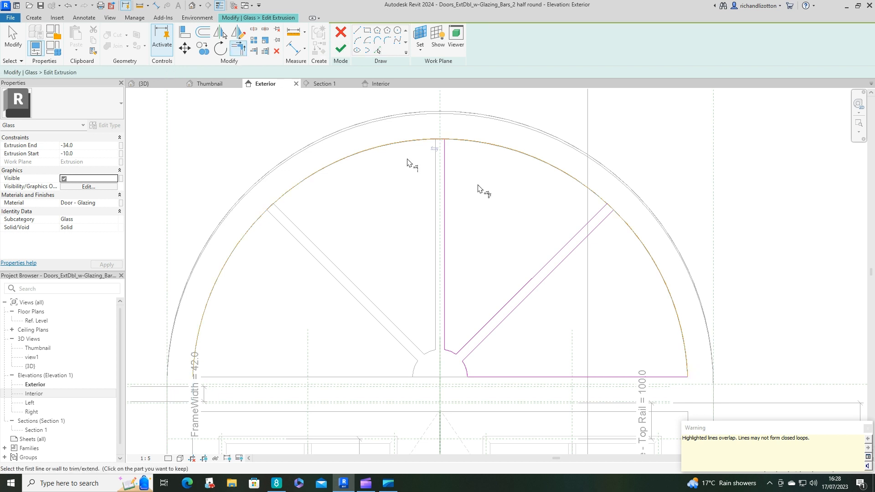
pyautogui.click(446, 175)
pyautogui.click(474, 143)
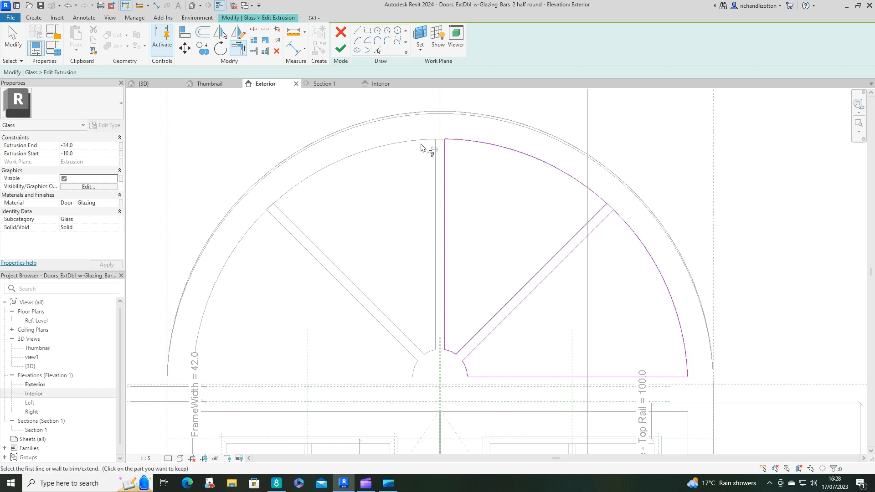
# Outline the upper-left pane from the central bar, small arc, left diagonal bar and arched frame's inner edge, trimming its corners closed.
pyautogui.click(378, 50)
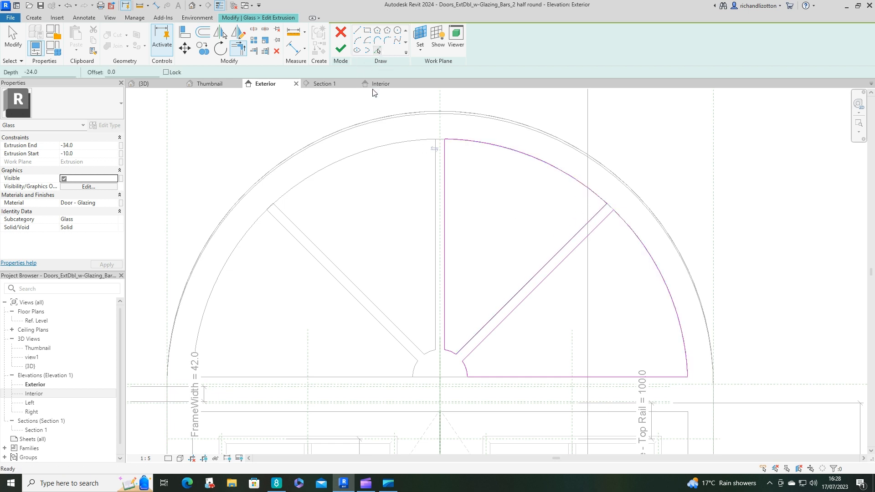
pyautogui.click(436, 211)
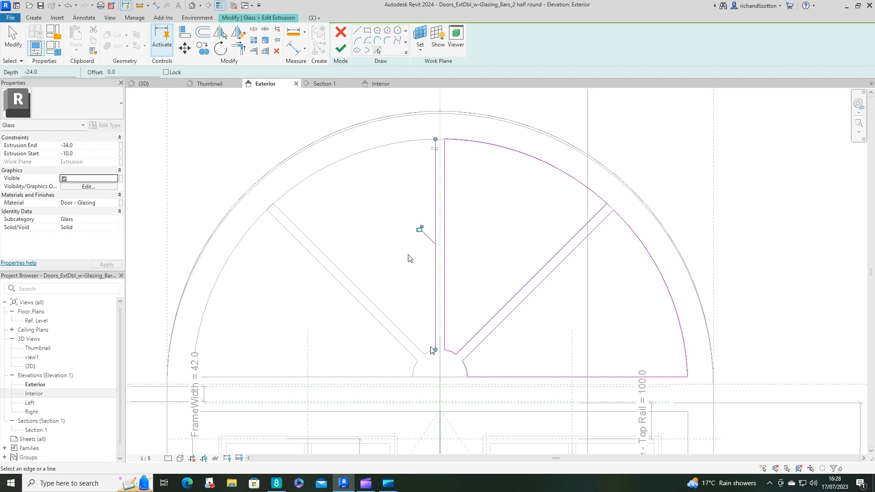
pyautogui.click(402, 333)
pyautogui.click(355, 160)
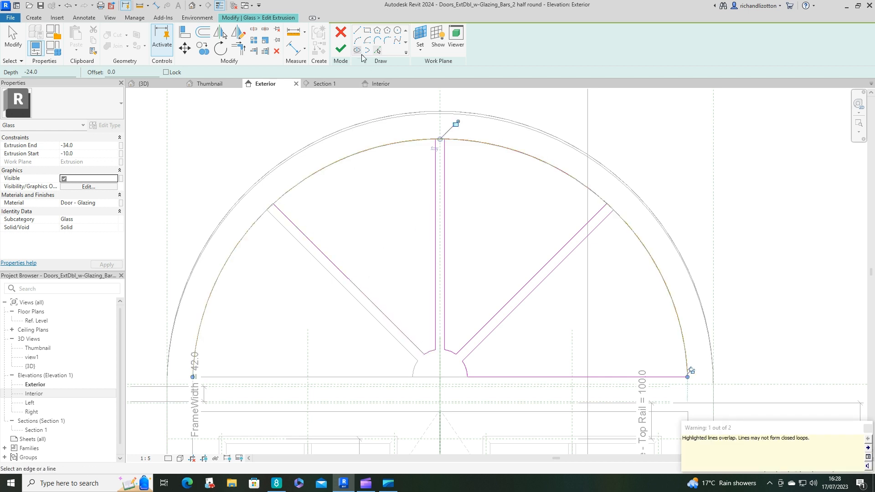
pyautogui.click(238, 48)
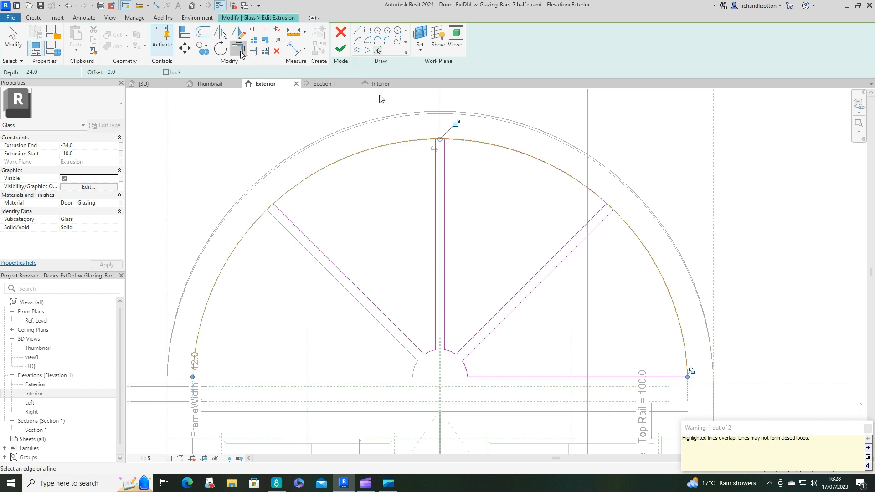
pyautogui.click(405, 145)
pyautogui.click(439, 166)
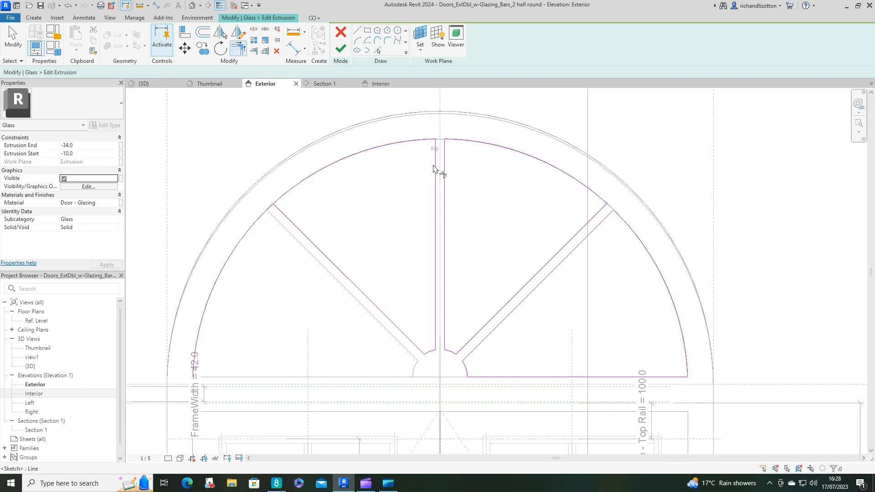
pyautogui.click(332, 258)
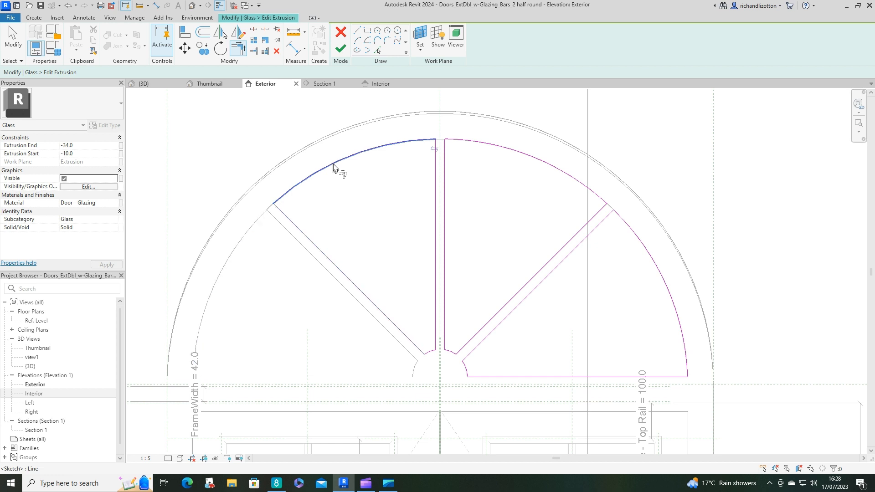
pyautogui.click(334, 167)
# Outline and trim the lower-left pane from the arched frame, left diagonal bar, small arc and transom's upper edge, and finish the glass sketch.
pyautogui.click(378, 51)
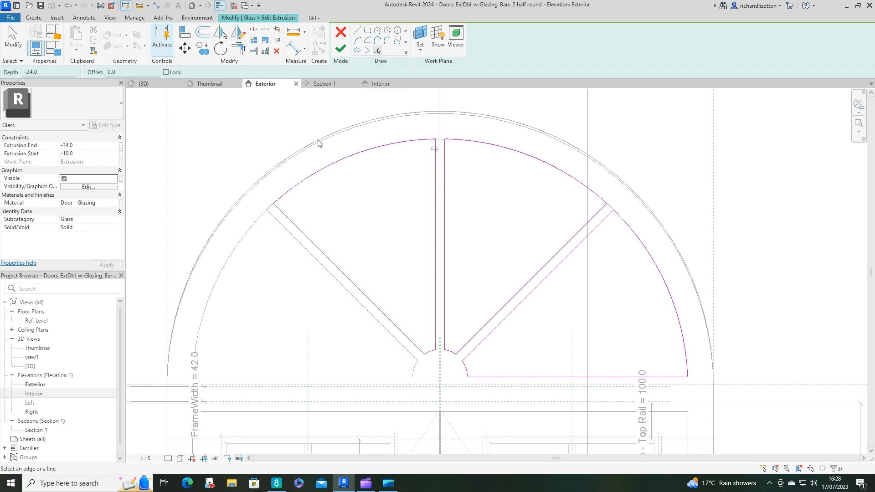
pyautogui.click(250, 233)
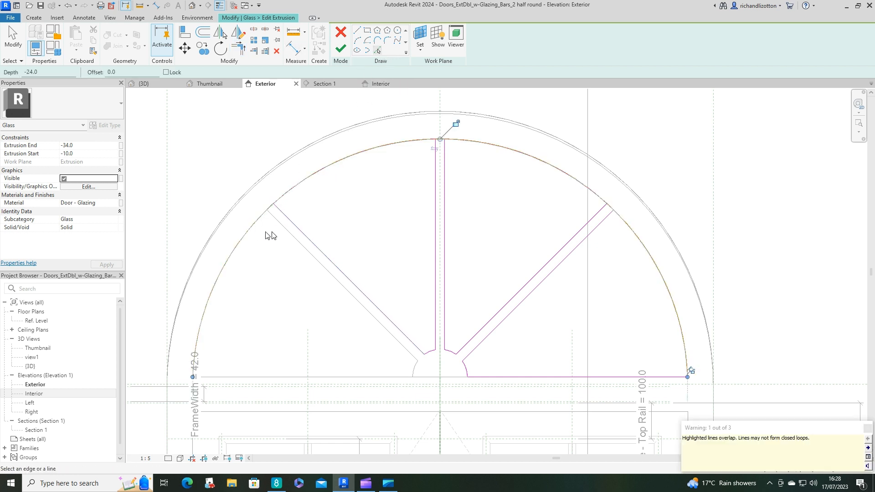
pyautogui.click(292, 234)
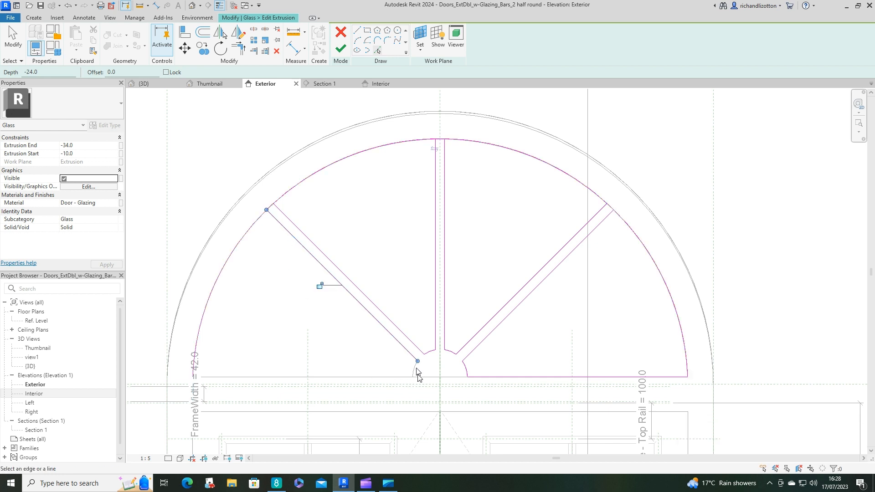
pyautogui.click(400, 378)
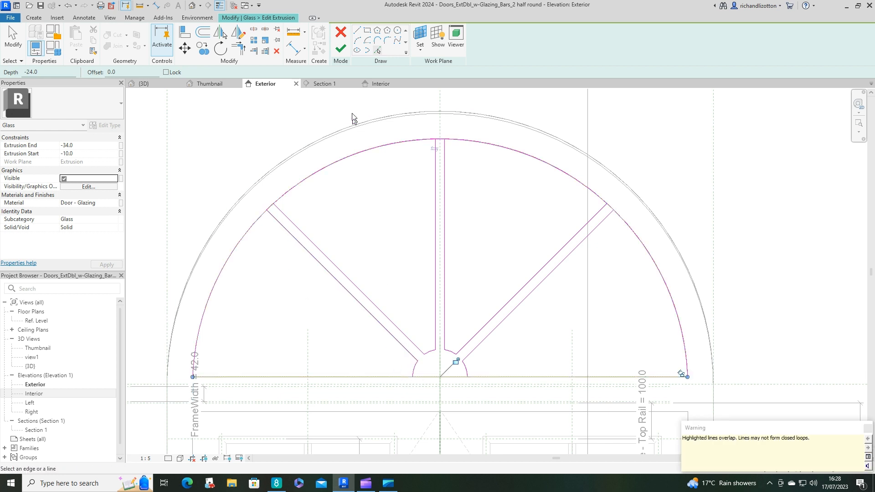
pyautogui.click(238, 48)
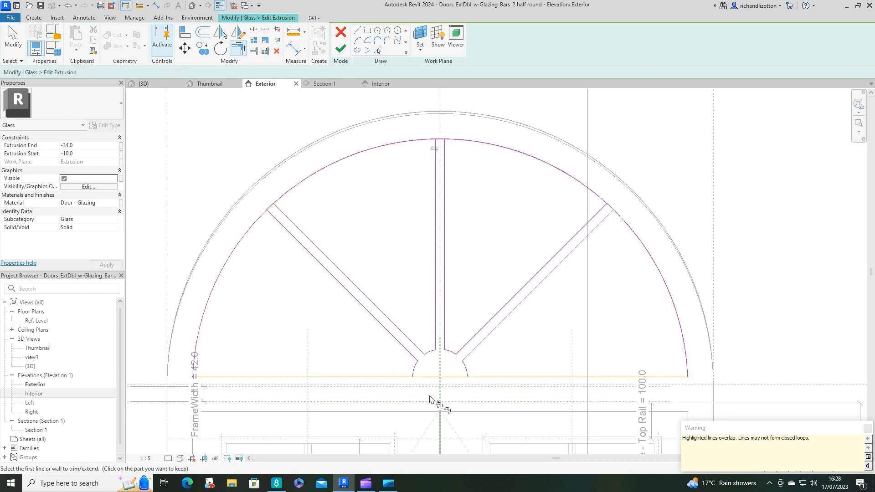
pyautogui.click(413, 376)
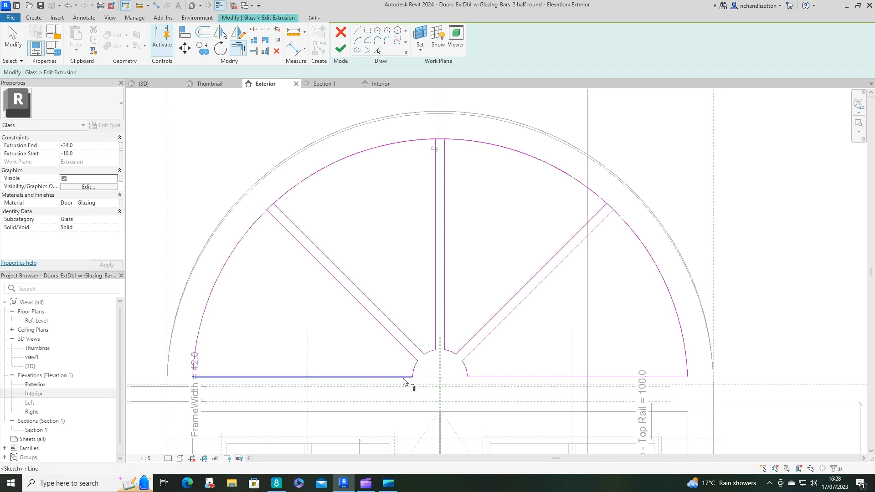
pyautogui.click(404, 378)
pyautogui.click(291, 236)
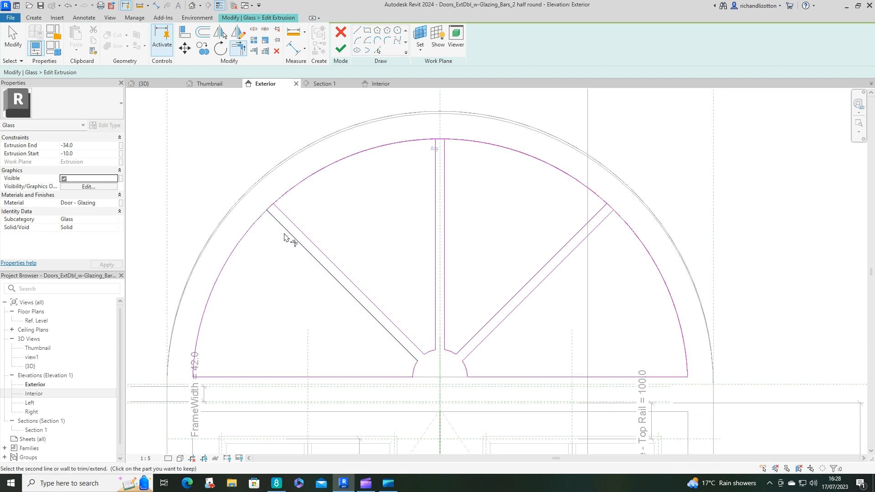
pyautogui.click(251, 233)
pyautogui.click(341, 48)
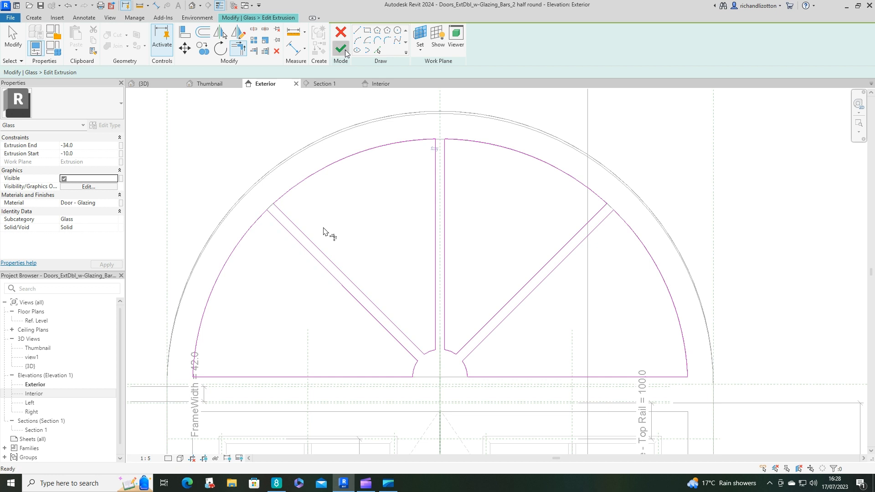
# In Section 1, shift the toplight glass sideways to extrusion start 27 and end 3, and inspect it in the Thumbnail 3D view.
pyautogui.click(330, 87)
pyautogui.scroll(3, 441, 158)
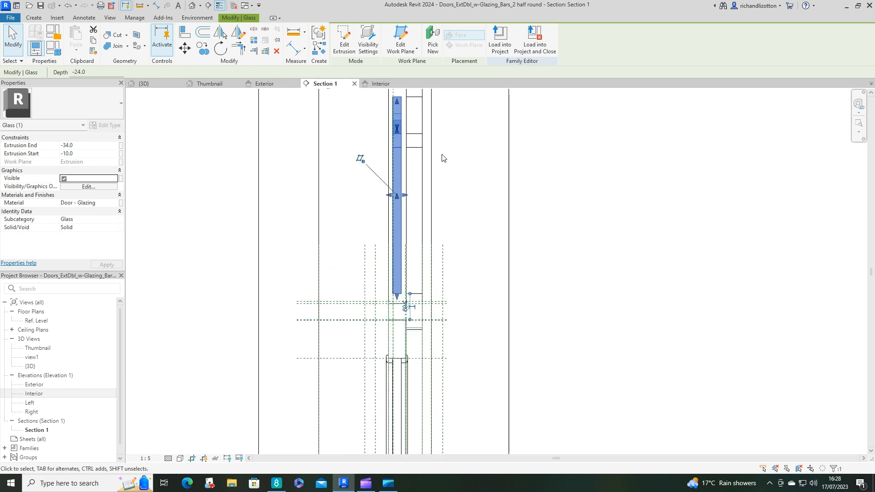
pyautogui.moveTo(457, 174); pyautogui.dragTo(445, 209, button='middle')
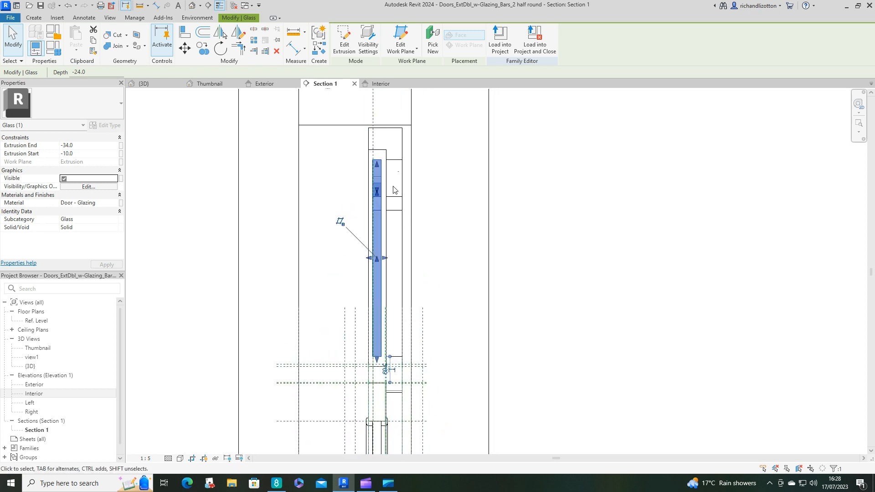
pyautogui.scroll(2, 390, 260)
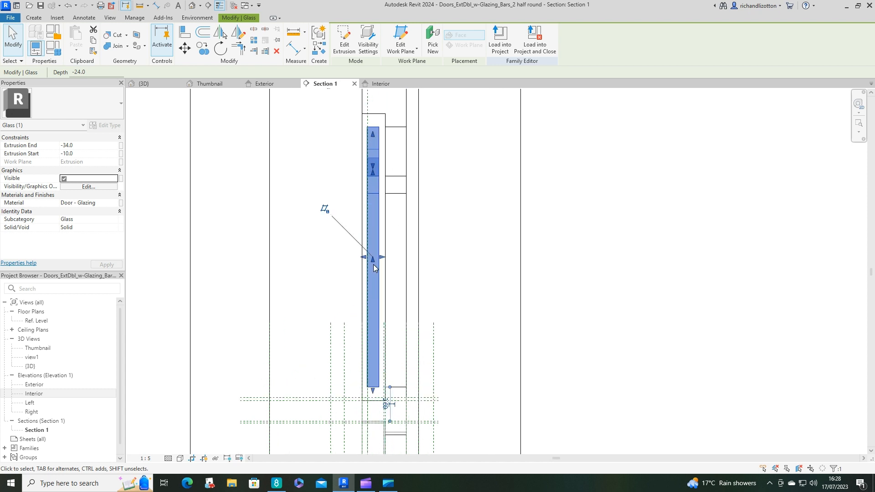
pyautogui.moveTo(364, 257); pyautogui.dragTo(386, 259)
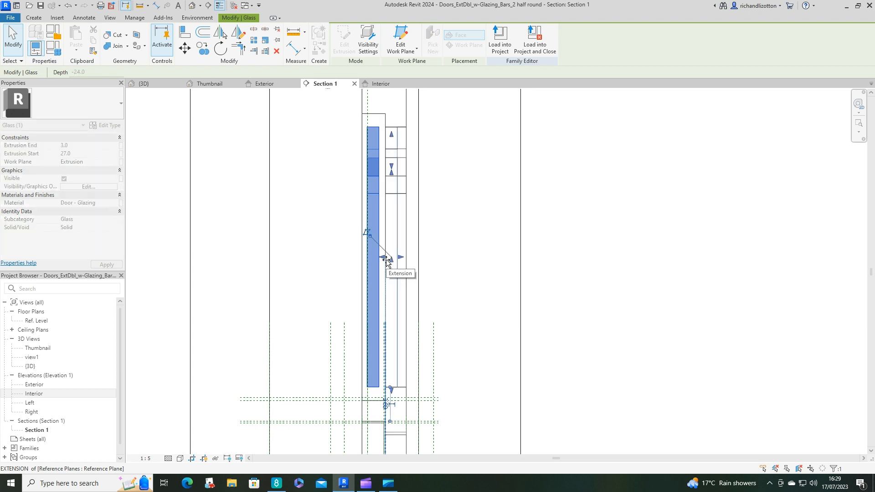
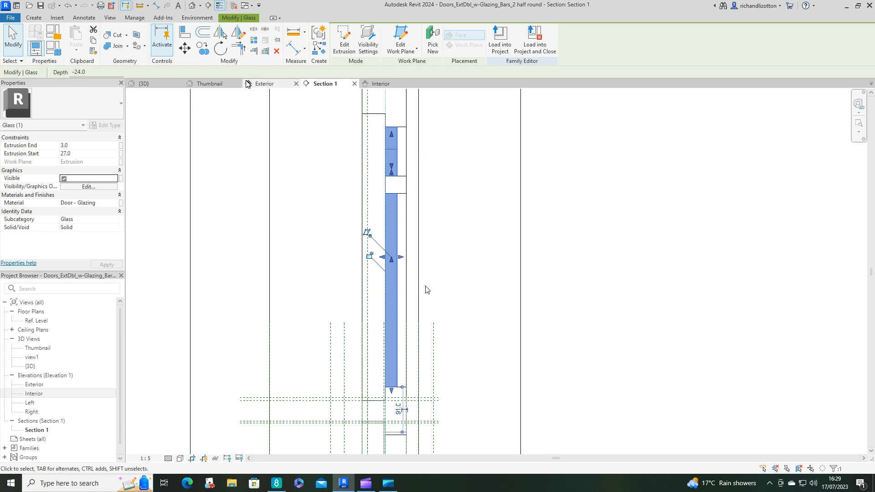
pyautogui.click(209, 83)
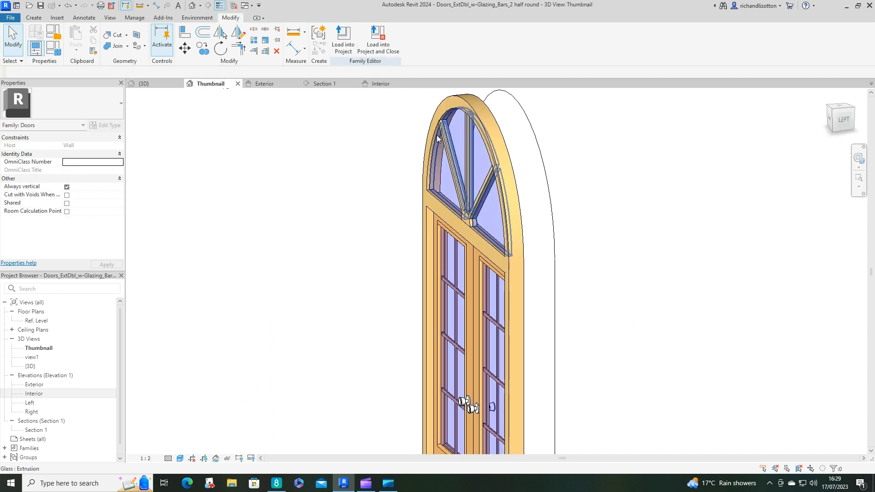
pyautogui.keyDown('shift'); pyautogui.moveTo(592, 268); pyautogui.dragTo(477, 252, button='middle'); pyautogui.keyUp('shift')
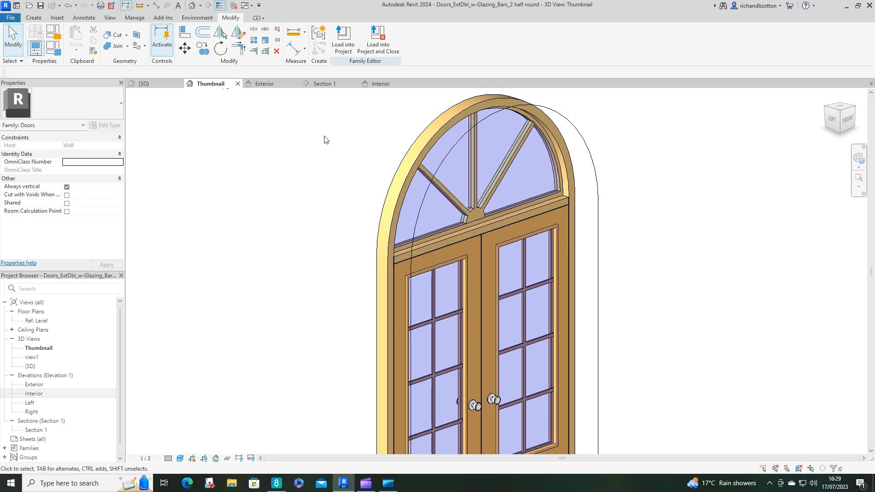
# Start a new extrusion in the Interior elevation on the work plane Reference Plane : Interior.
pyautogui.click(390, 87)
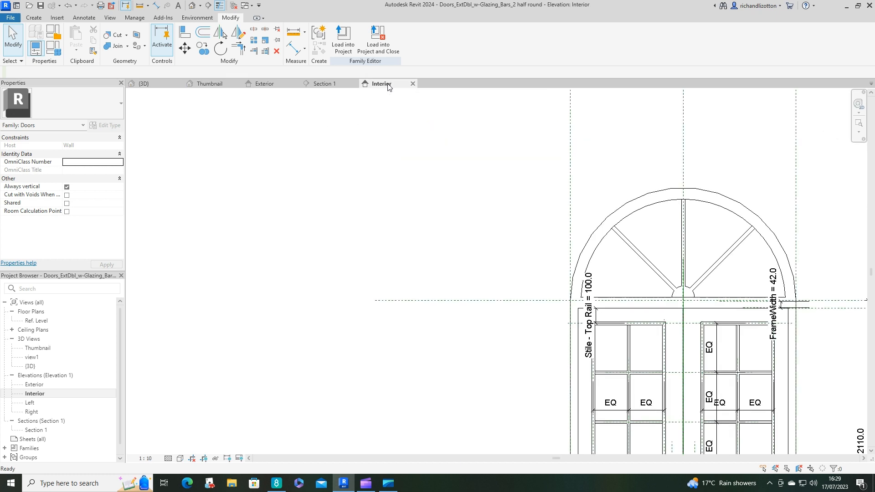
pyautogui.moveTo(695, 268); pyautogui.dragTo(457, 269, button='middle')
pyautogui.scroll(2, 509, 188)
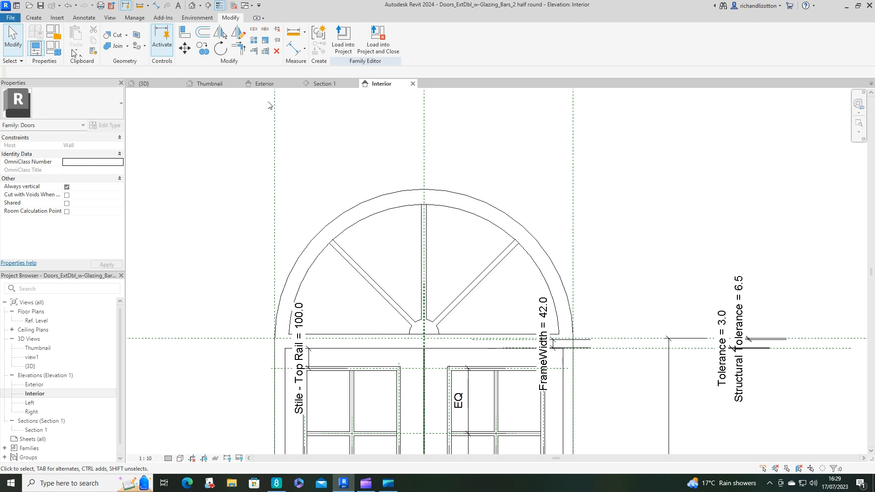
pyautogui.click(34, 17)
pyautogui.click(76, 41)
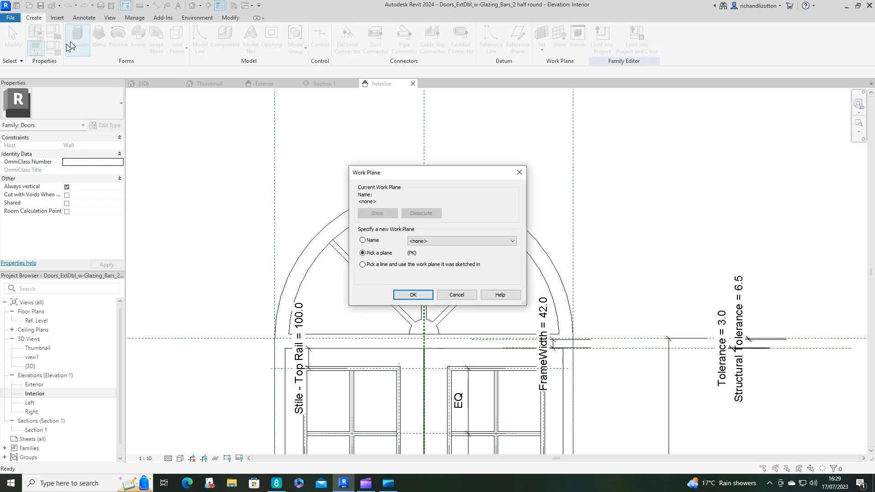
pyautogui.click(470, 241)
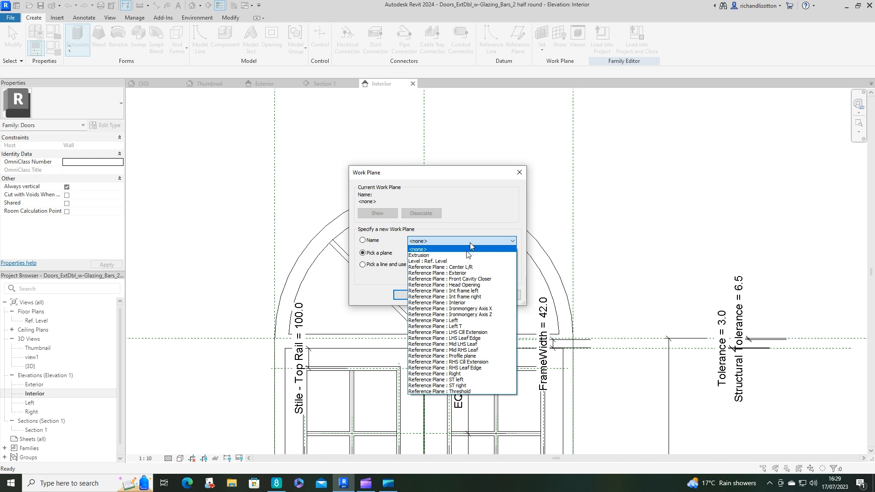
pyautogui.click(460, 304)
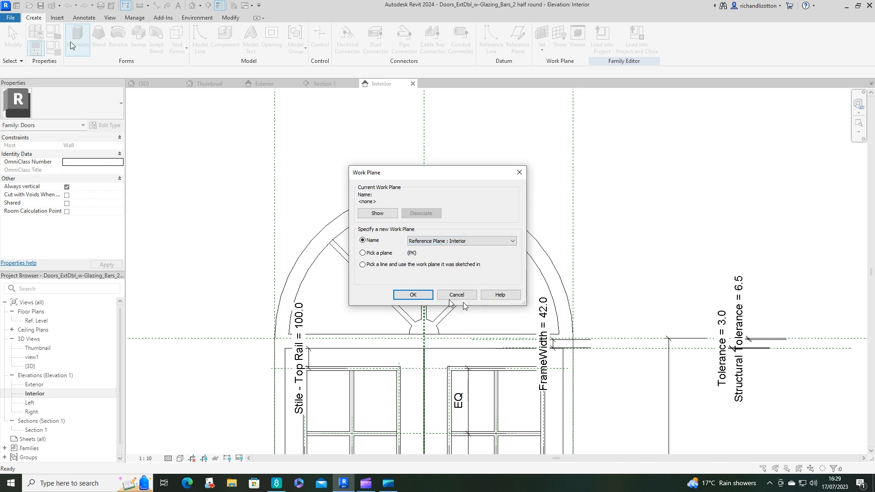
pyautogui.click(424, 296)
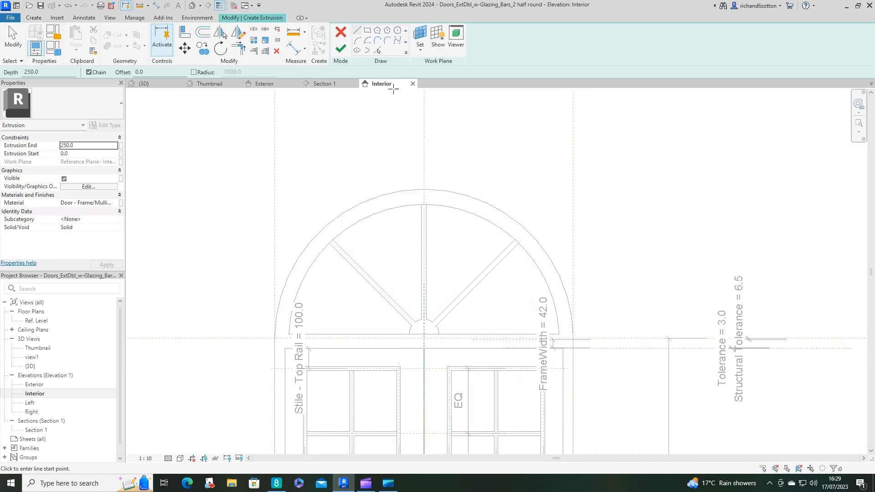
# Trace the lower-right pane's outline from the transom's upper edge, small arc, right diagonal bar and arched frame's inner edge.
pyautogui.click(379, 50)
pyautogui.scroll(2, 490, 321)
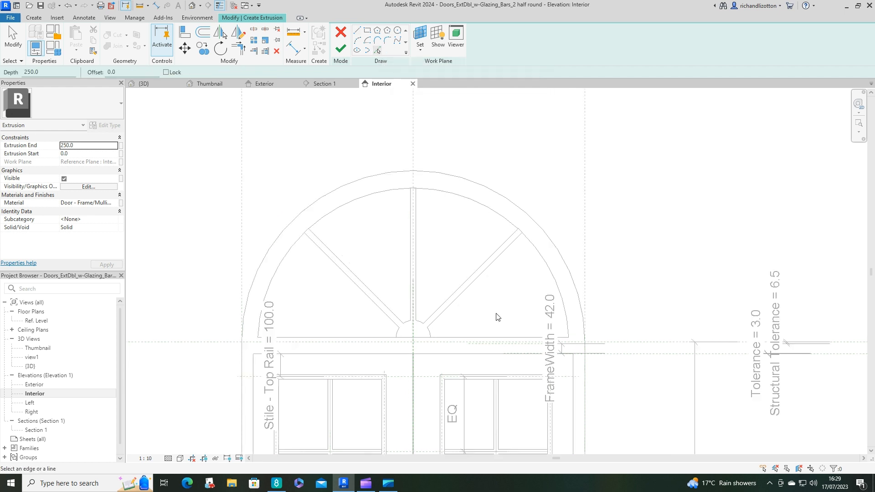
pyautogui.click(463, 342)
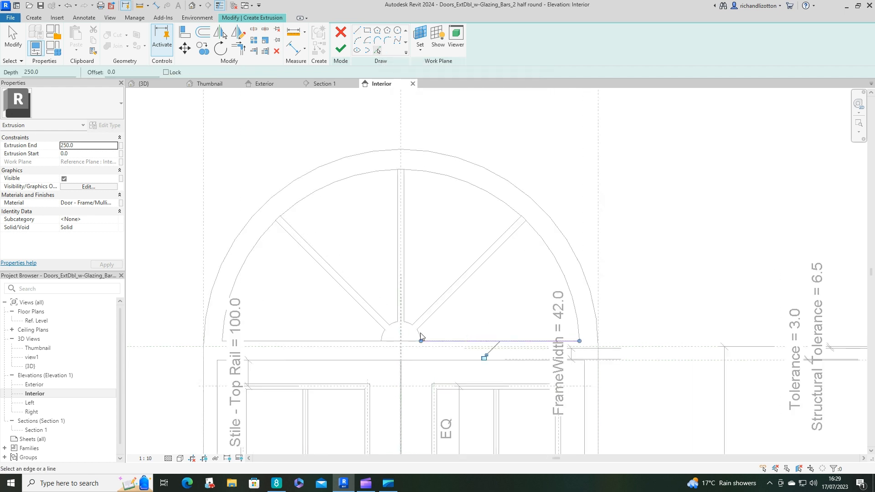
pyautogui.click(437, 313)
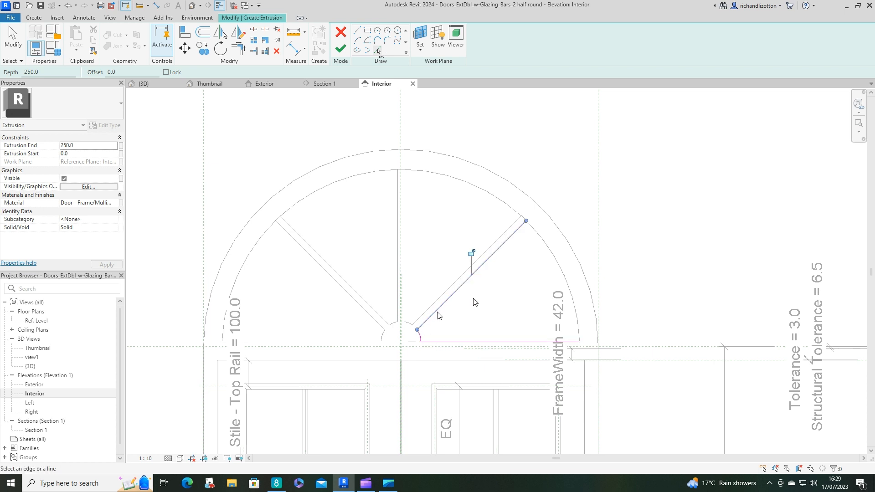
pyautogui.click(546, 250)
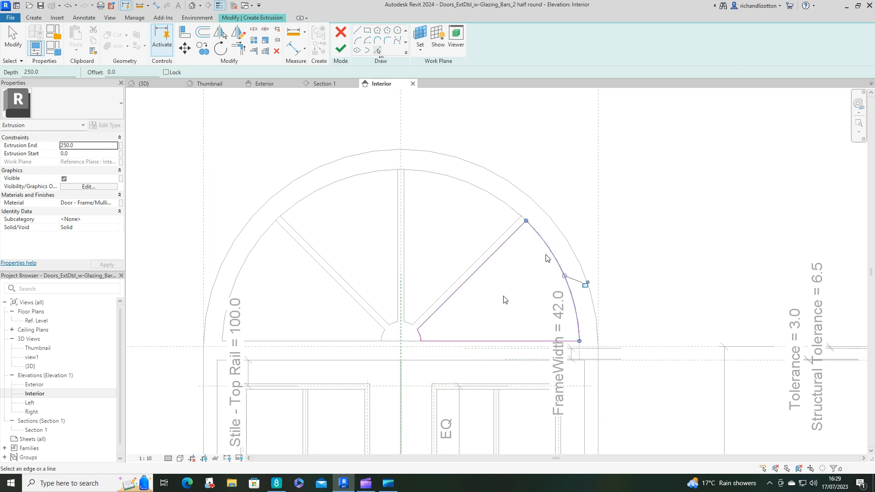
# Trace the upper-right pane's outline from the small arc, right diagonal bar, central bar and arched frame's inner edge.
pyautogui.click(408, 326)
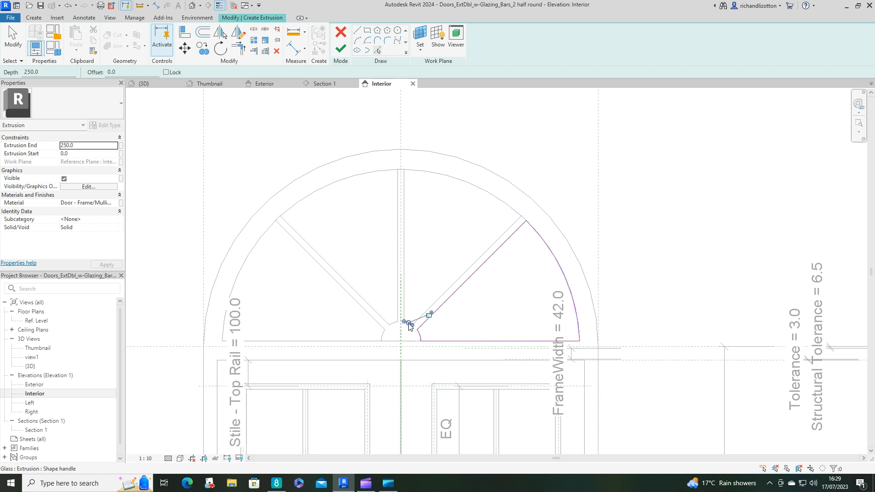
pyautogui.click(440, 300)
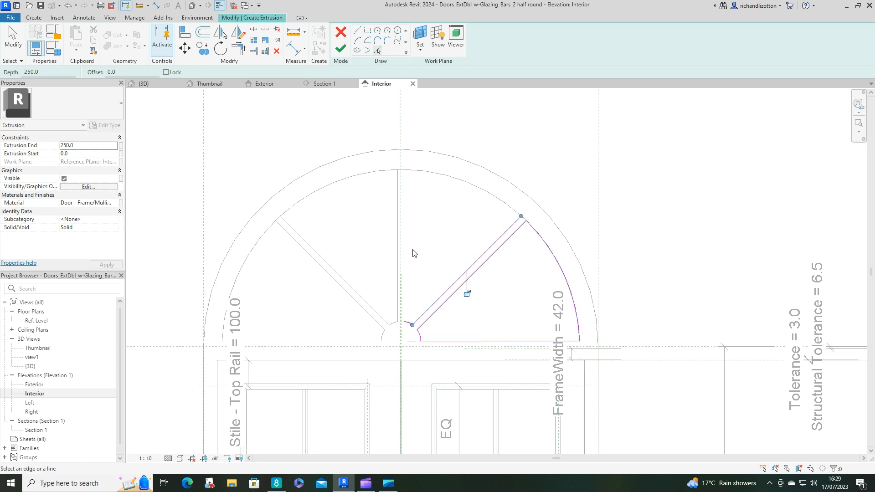
pyautogui.click(404, 221)
pyautogui.click(432, 178)
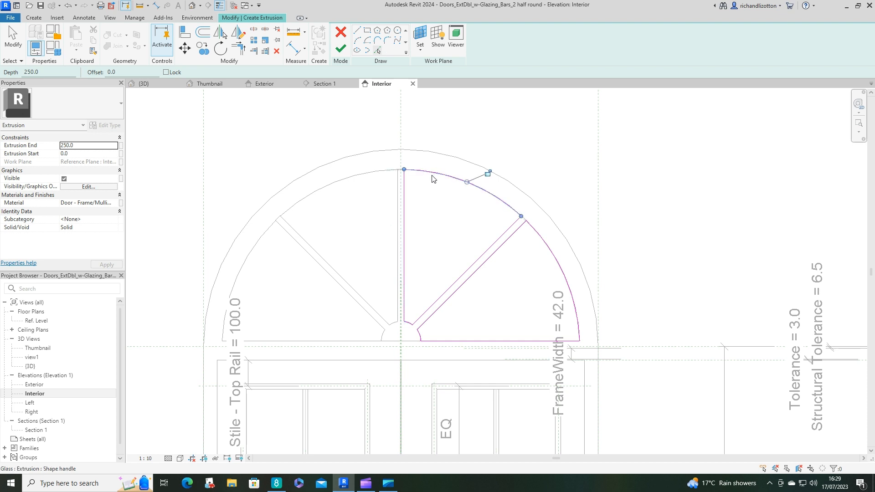
# Trace the upper-left pane's outline from the central bar, arched frame's inner edge, left diagonal bar and small arc.
pyautogui.click(398, 201)
pyautogui.click(368, 176)
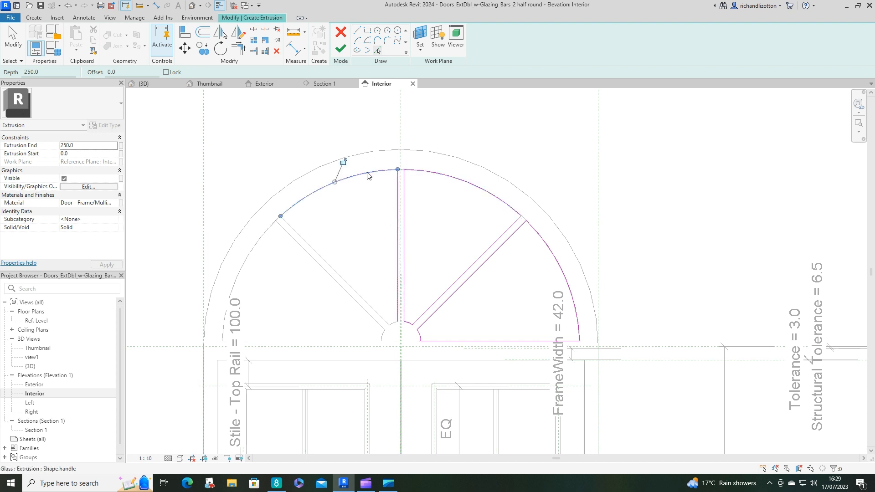
pyautogui.click(367, 300)
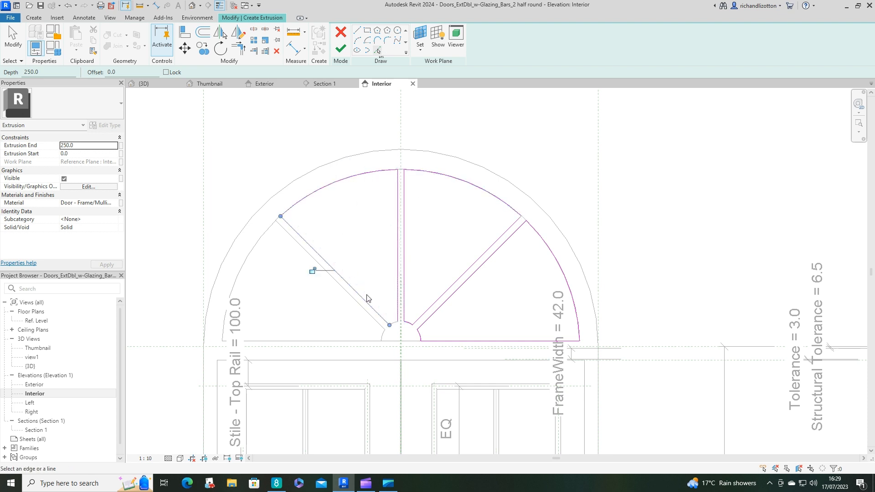
pyautogui.click(393, 322)
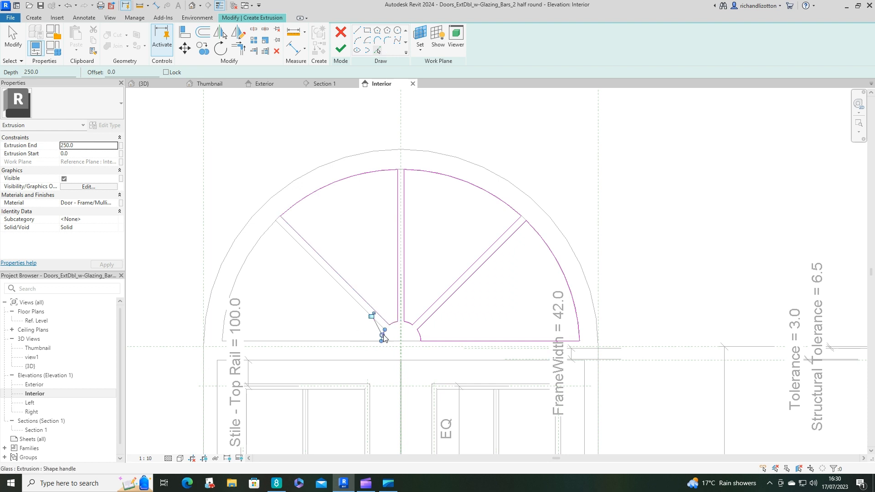
# Trace the lower-left pane's small arc, diagonal bar edge and transom edge into the sketch.
pyautogui.click(367, 311)
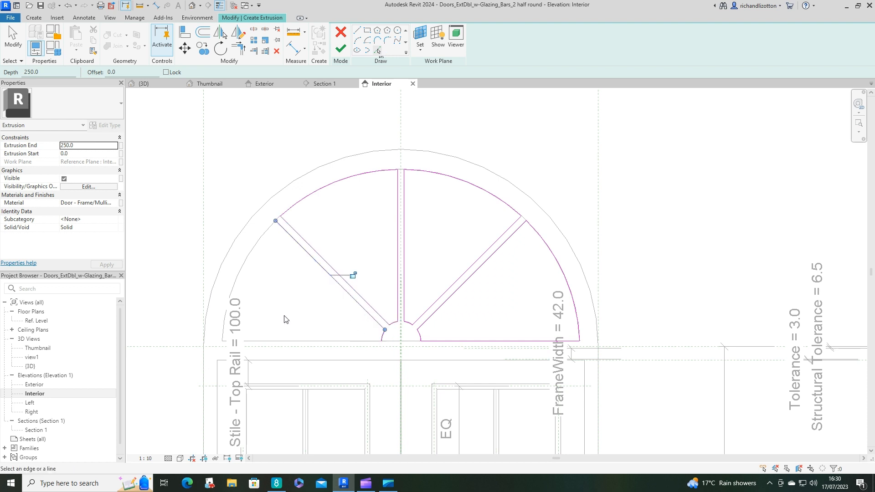
pyautogui.click(275, 341)
pyautogui.press('Escape')
pyautogui.press('Escape')
pyautogui.scroll(1, 337, 332)
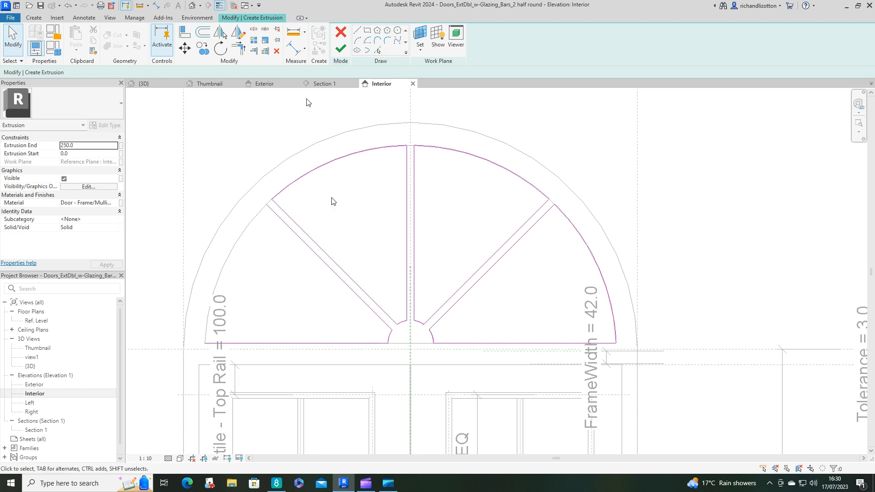
# Offset copies of the upper-left pane's four outline edges inward by 7.5.
pyautogui.click(205, 35)
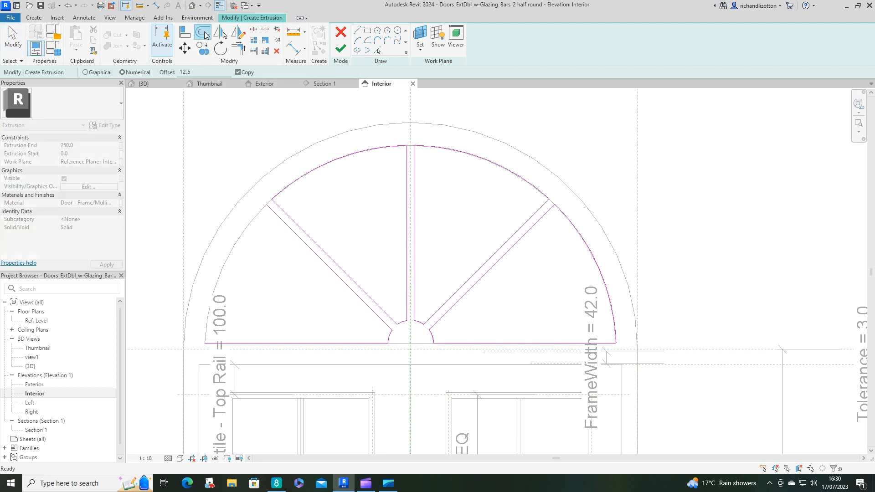
pyautogui.moveTo(195, 72); pyautogui.dragTo(179, 73)
pyautogui.write('7.5')
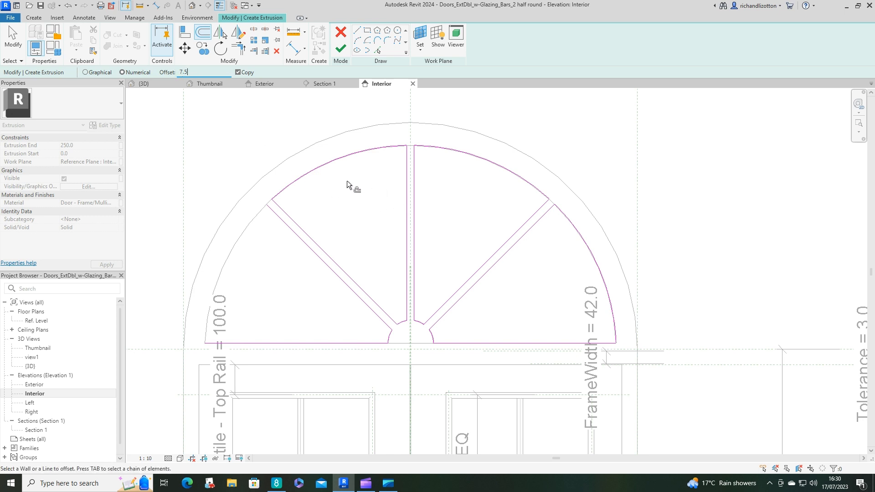
pyautogui.click(345, 158)
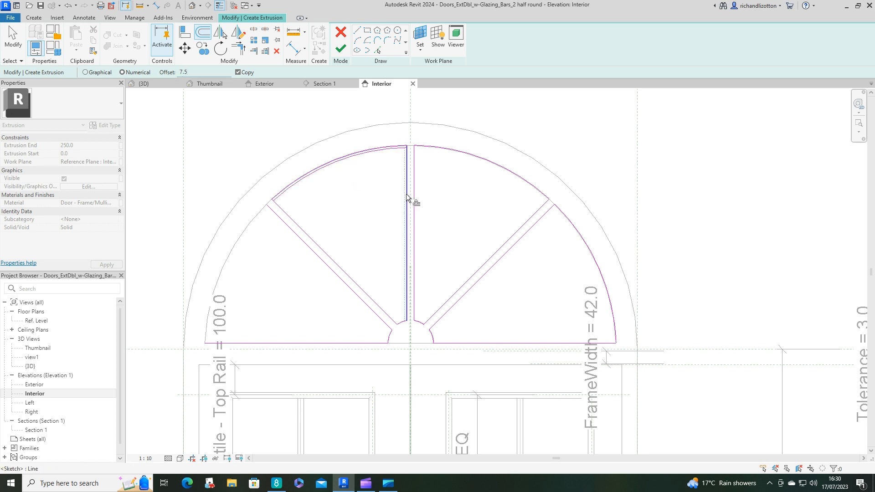
pyautogui.click(407, 196)
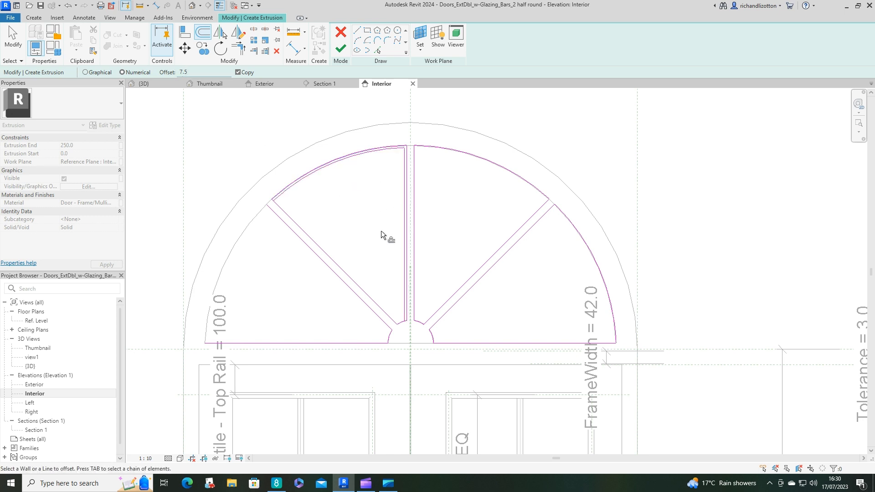
pyautogui.click(402, 321)
pyautogui.click(356, 284)
# Offset copies of the upper-right pane's outline edges inward by 7.5.
pyautogui.click(415, 203)
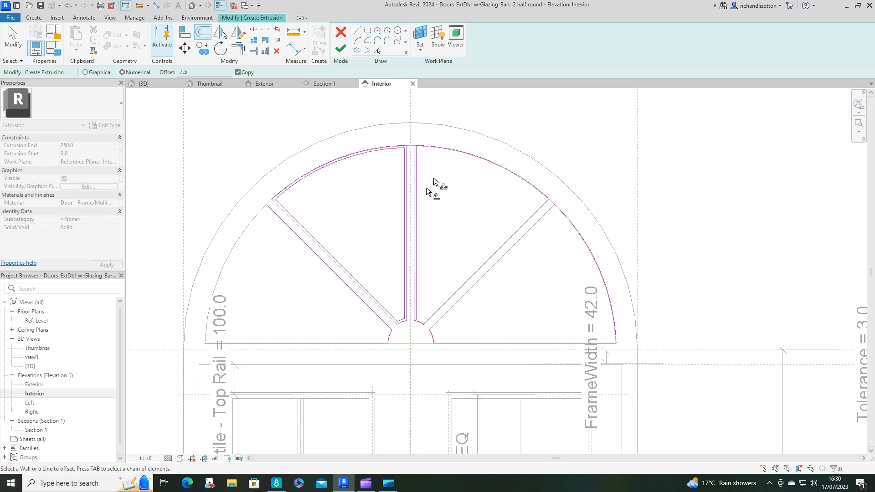
pyautogui.click(443, 152)
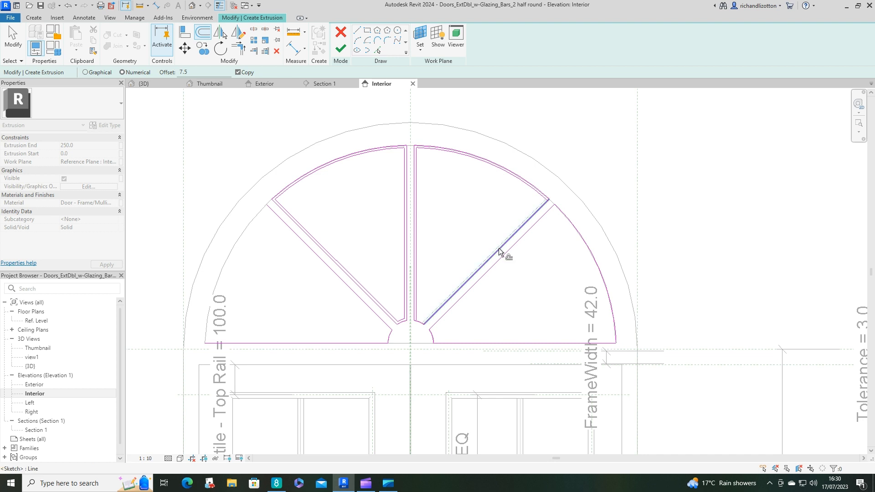
pyautogui.click(418, 320)
pyautogui.press('Escape')
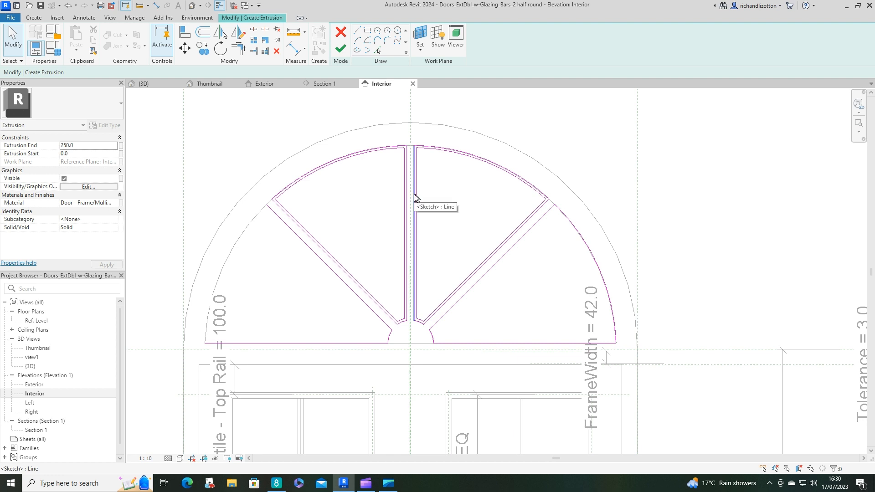
# Delete the original outer outlines of the upper-right and upper-left panes, keeping the offset copies.
pyautogui.press('Tab')
pyautogui.click(414, 195)
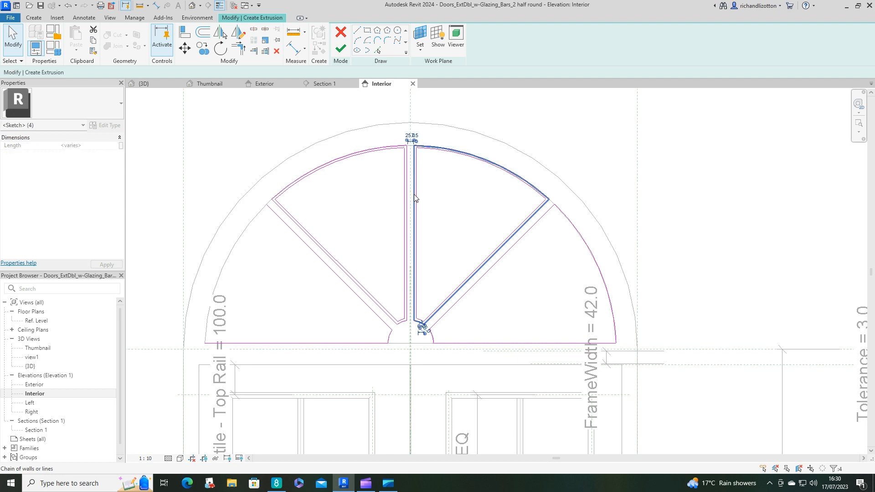
pyautogui.click(458, 159)
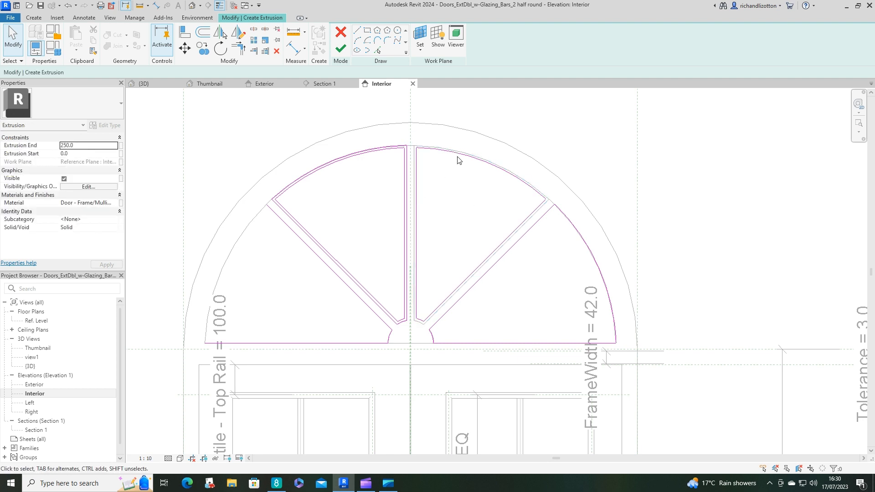
pyautogui.press('Tab')
pyautogui.click(407, 213)
pyautogui.press('Escape')
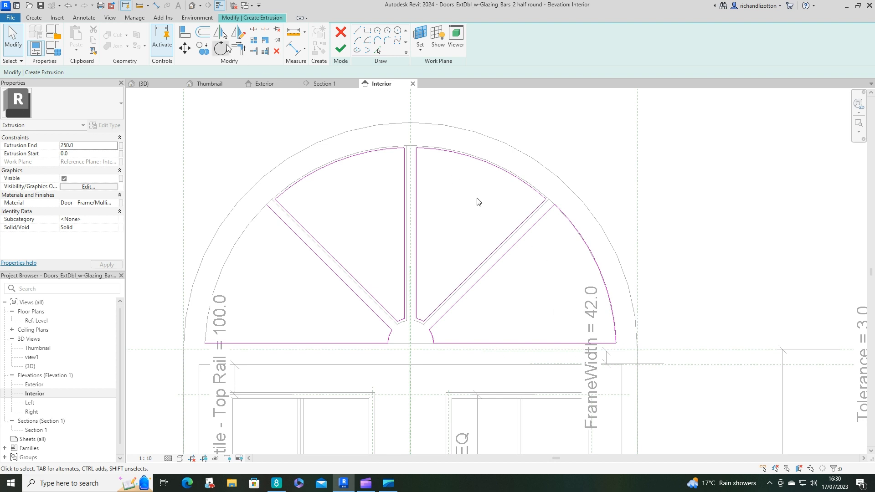
# Offset copies of the lower-right pane's outline and the lower-left pane's three traced edges inward by 7.5.
pyautogui.click(204, 32)
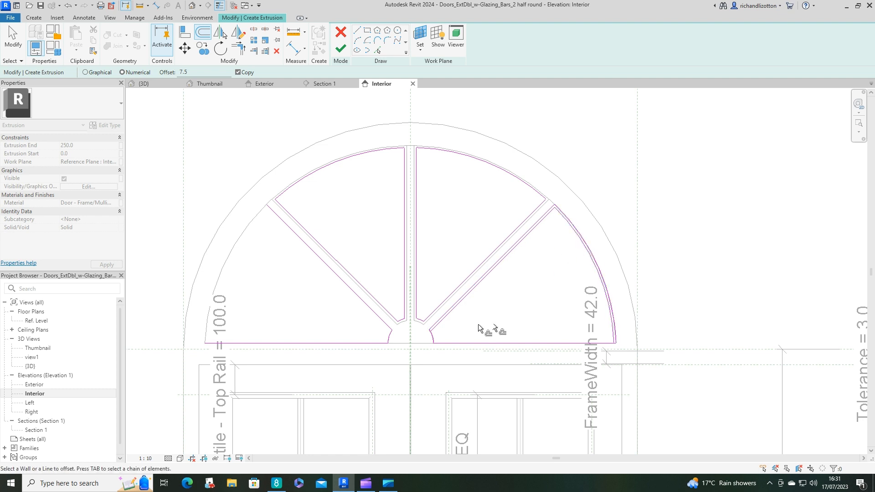
pyautogui.click(459, 345)
pyautogui.click(389, 336)
pyautogui.click(376, 316)
pyautogui.click(358, 342)
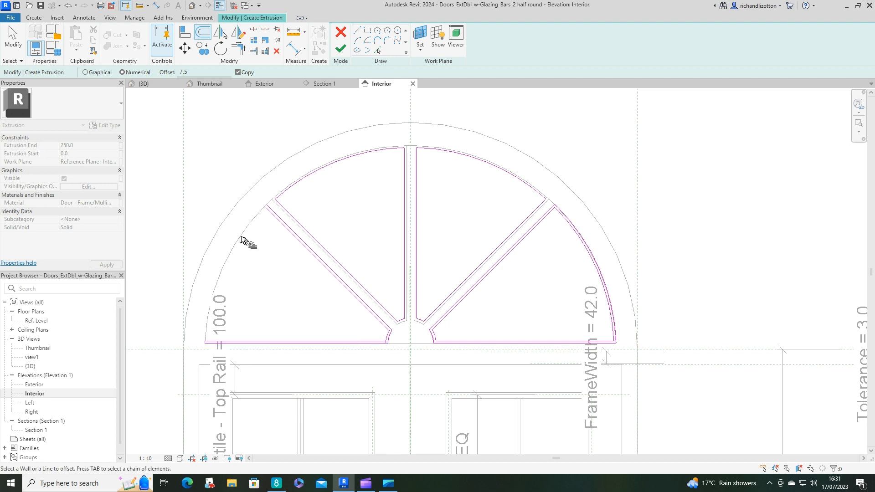
pyautogui.scroll(3, 223, 265)
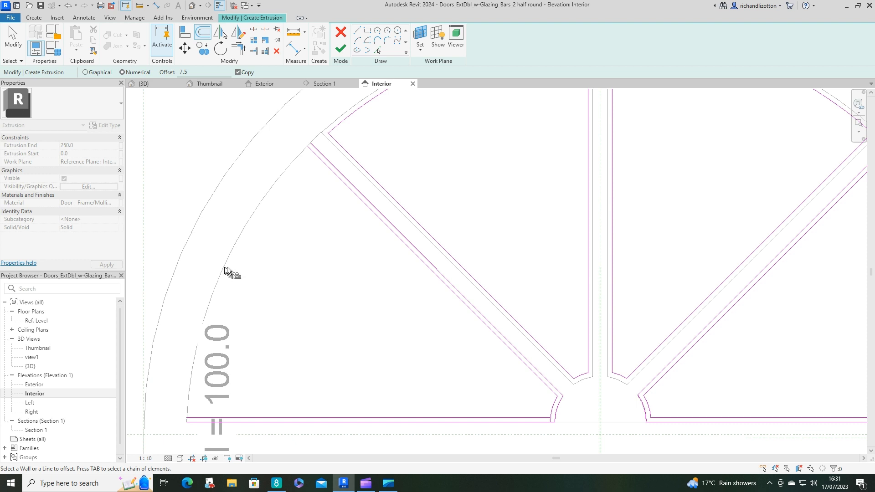
pyautogui.press('Escape')
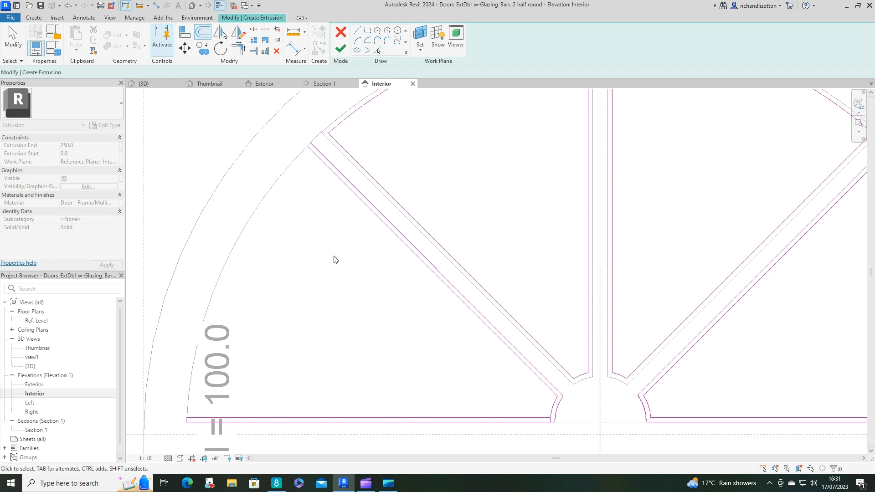
# Trace the arched frame's inner edge along the lower-left pane and offset a copy of it inward by 7.5.
pyautogui.click(377, 51)
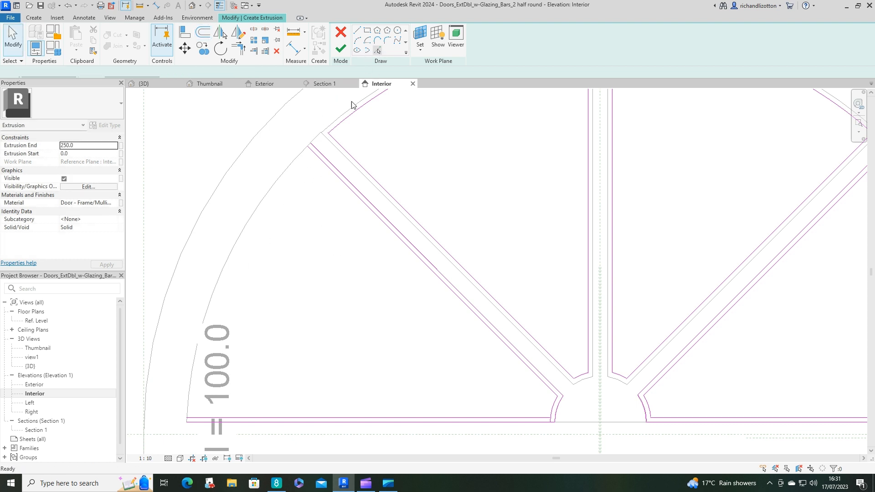
pyautogui.click(283, 178)
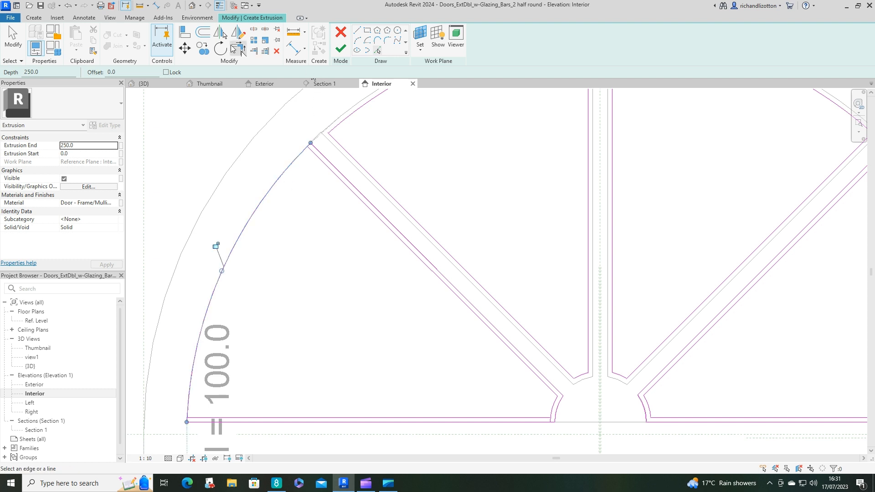
pyautogui.click(203, 32)
pyautogui.click(281, 176)
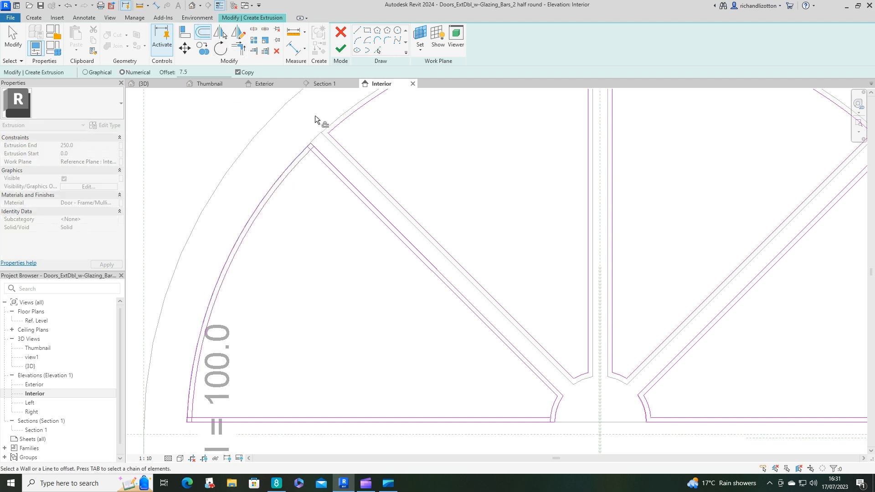
# Trim the lower-left pane's offset arch to corners with the offset diagonal and transom lines.
pyautogui.click(238, 48)
pyautogui.click(305, 158)
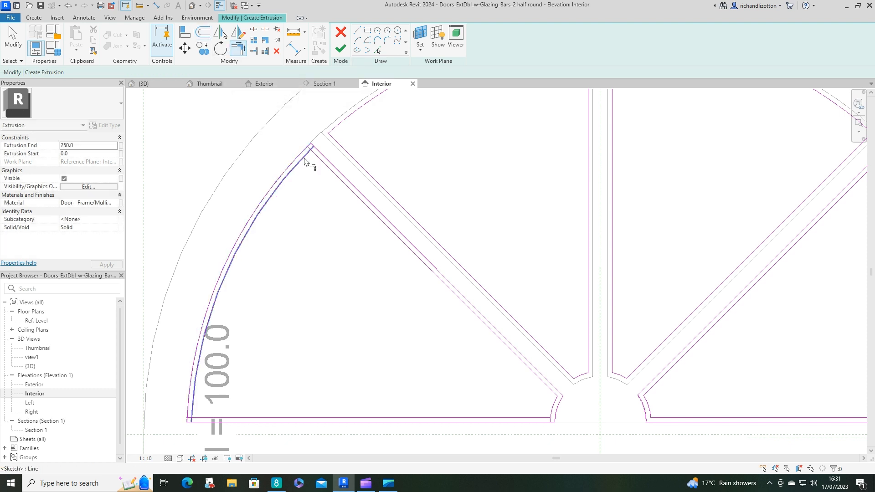
pyautogui.click(318, 157)
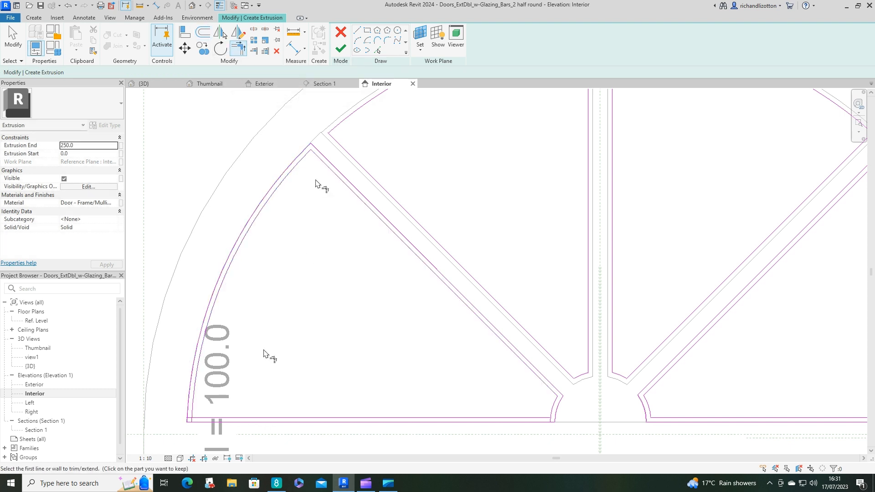
pyautogui.click(225, 280)
pyautogui.click(273, 419)
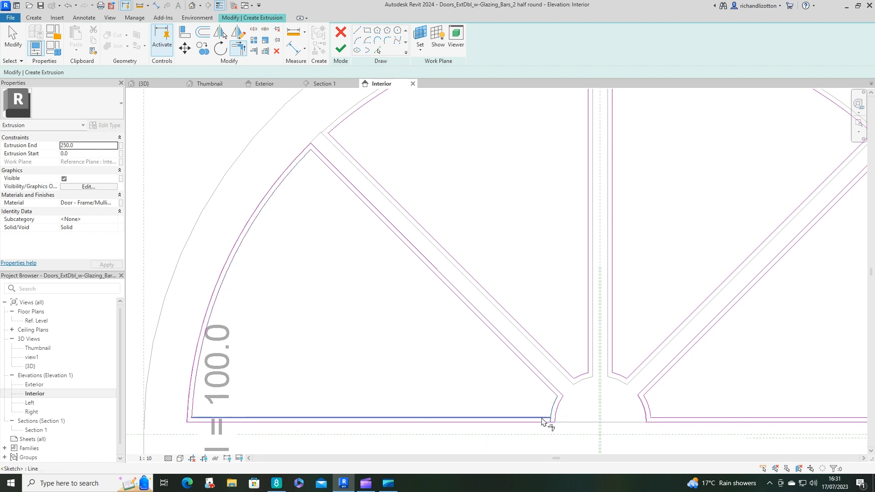
pyautogui.scroll(-3, 445, 354)
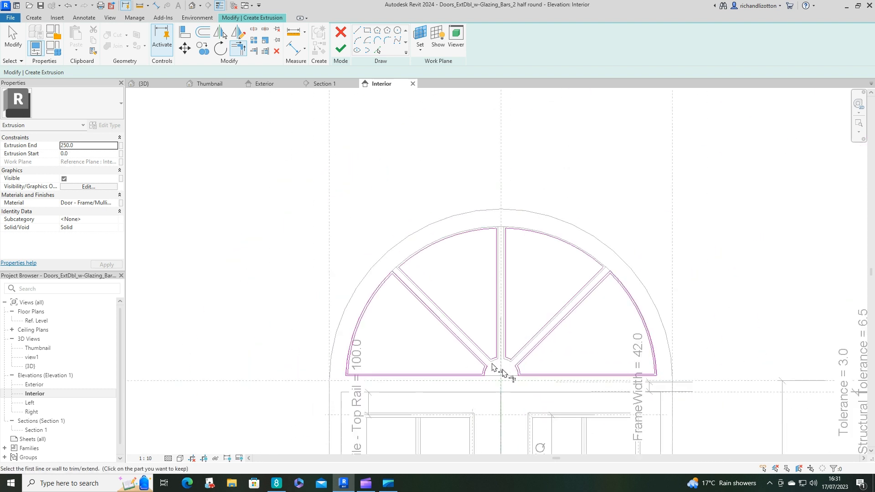
pyautogui.press('Escape')
pyautogui.press('Escape')
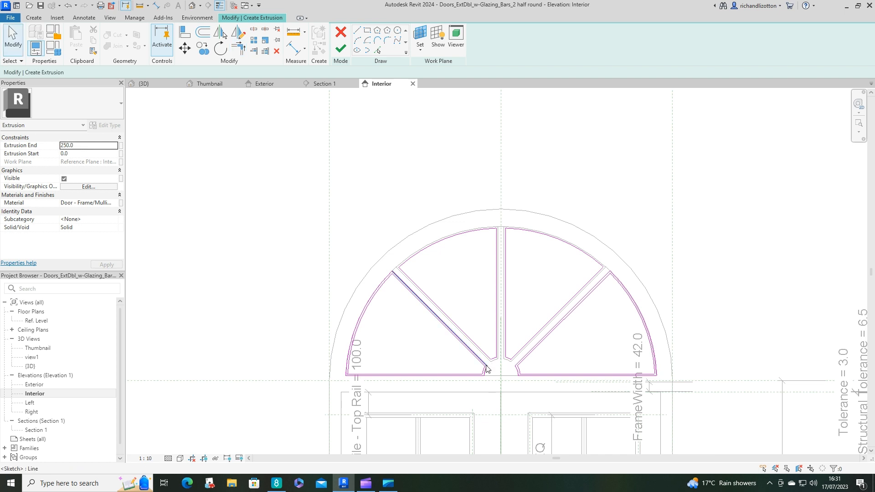
# Delete the original outer outline of the lower-left pane, keeping its offset copy.
pyautogui.press('Tab')
pyautogui.click(487, 369)
pyautogui.press('Escape')
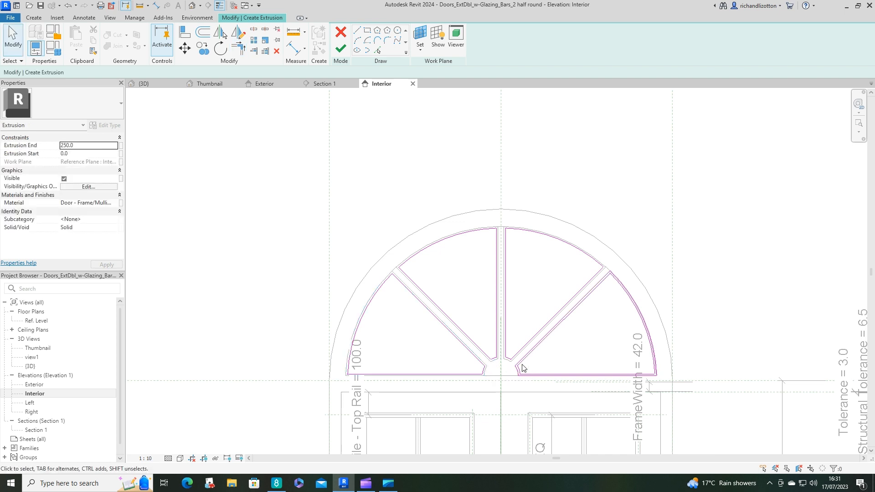
# Delete the original outer outline of the lower-right pane, keeping its offset copy.
pyautogui.press('Tab')
pyautogui.click(525, 360)
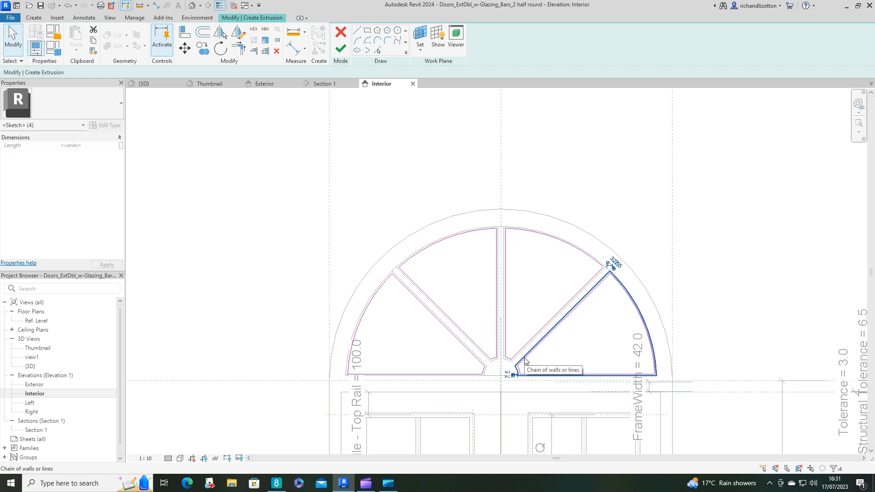
pyautogui.press('Escape')
pyautogui.scroll(1, 563, 394)
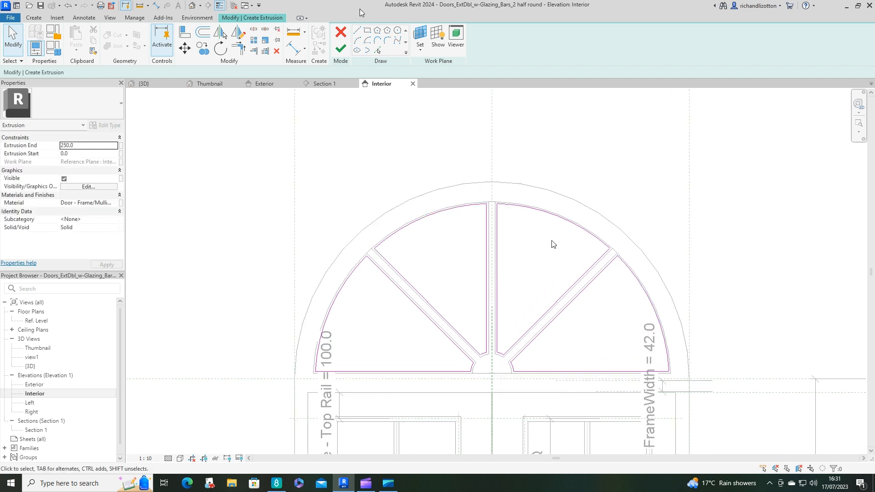
# Sketch a line about 1400 long on the Head Opening reference plane, with short verticals aligned to the outer edges of the two door leaves.
pyautogui.click(358, 30)
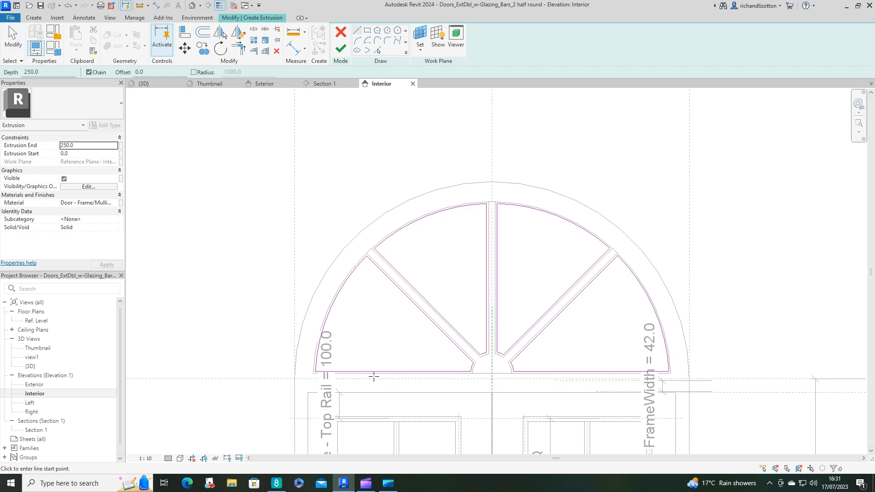
pyautogui.scroll(1, 373, 376)
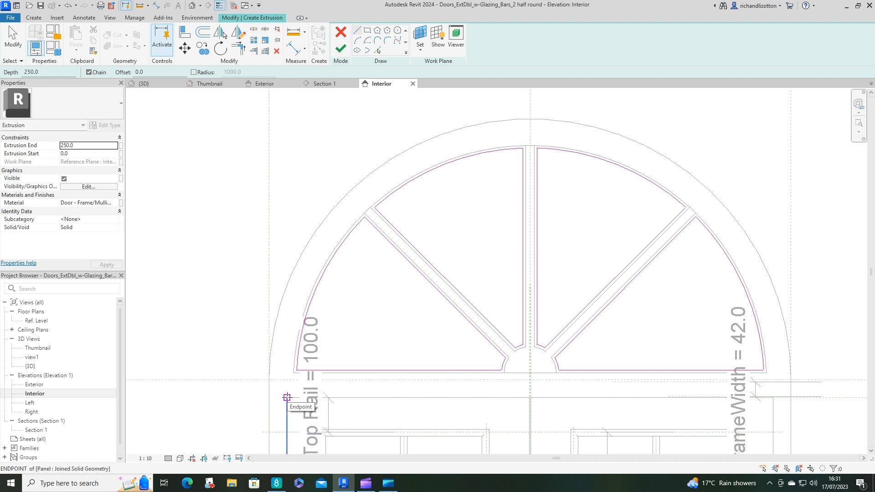
pyautogui.click(286, 397)
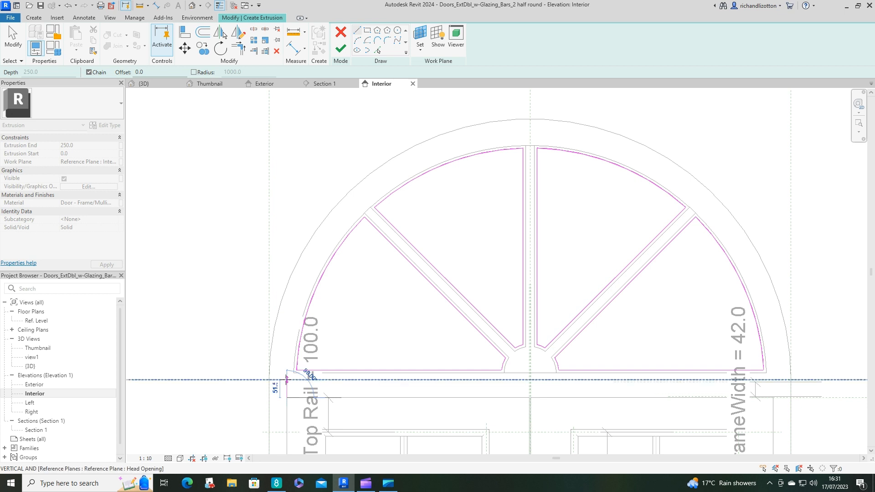
pyautogui.click(287, 379)
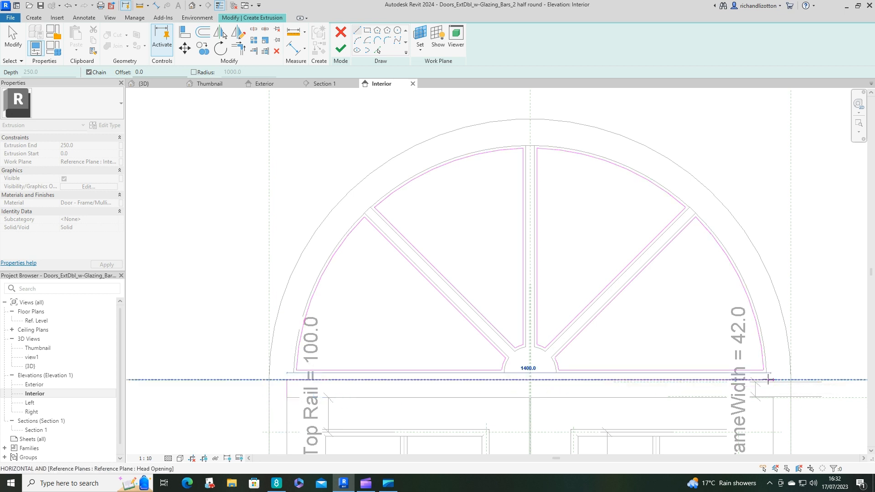
pyautogui.click(767, 379)
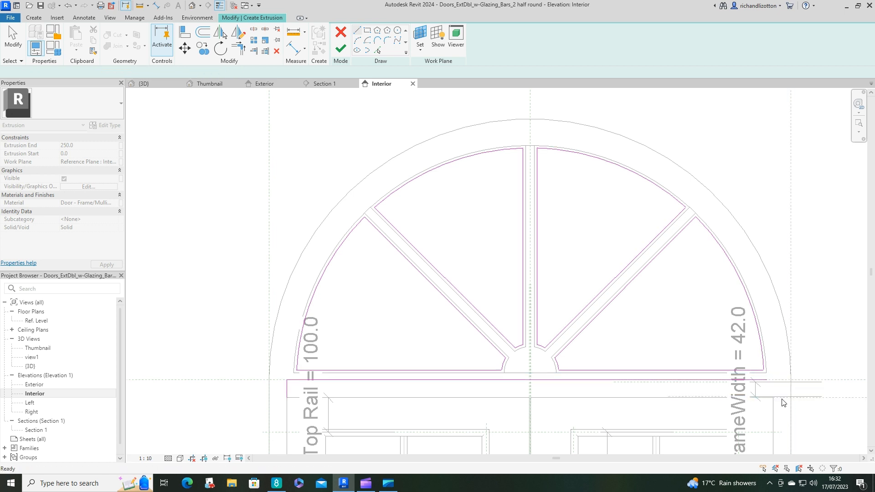
pyautogui.click(772, 398)
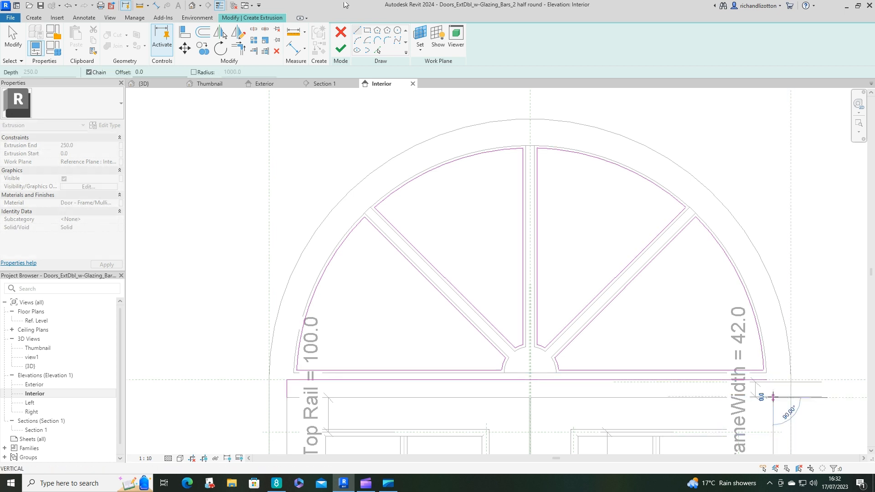
pyautogui.click(773, 371)
# Extend the horizontal line to the right-hand vertical, then delete both short vertical lines, keeping only the full-width baseline.
pyautogui.click(239, 49)
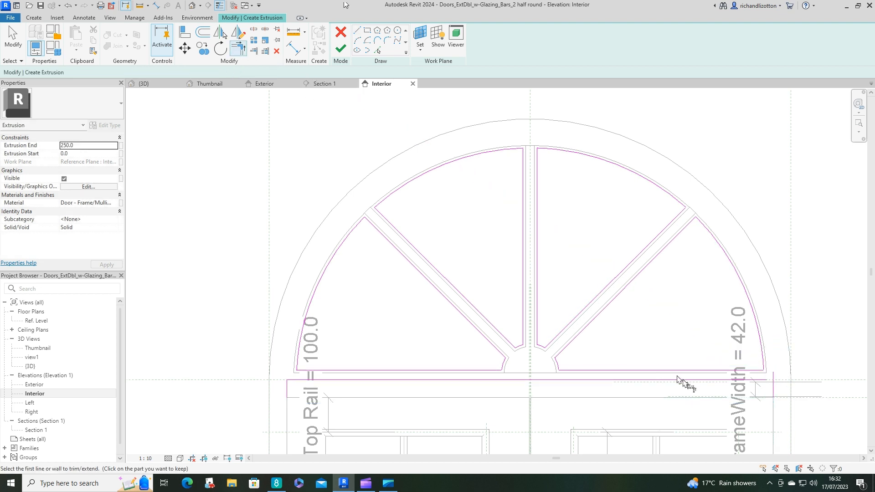
pyautogui.click(773, 394)
pyautogui.press('Escape')
pyautogui.click(773, 394)
pyautogui.moveTo(774, 394); pyautogui.dragTo(288, 391)
pyautogui.press('Escape')
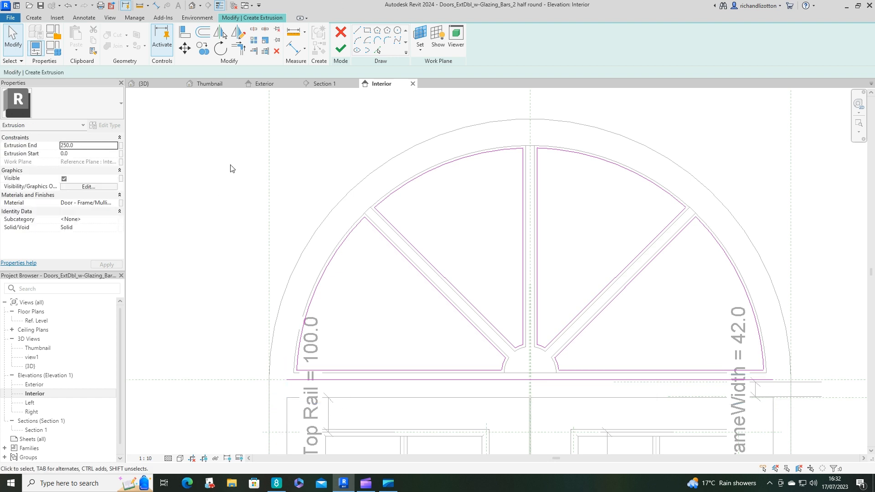
# Draw a 180° arc of radius 703.5 from the baseline's midpoint, closing on its endpoints, and finish the extrusion sketch.
pyautogui.click(367, 40)
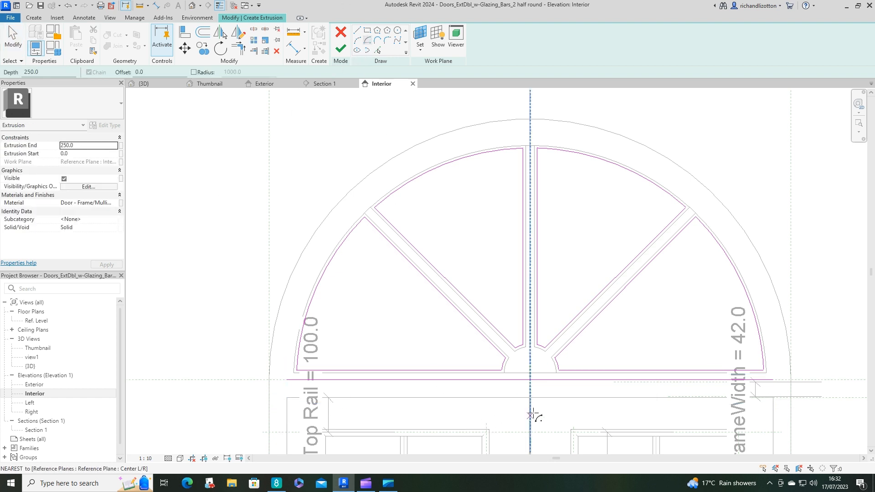
pyautogui.scroll(3, 529, 382)
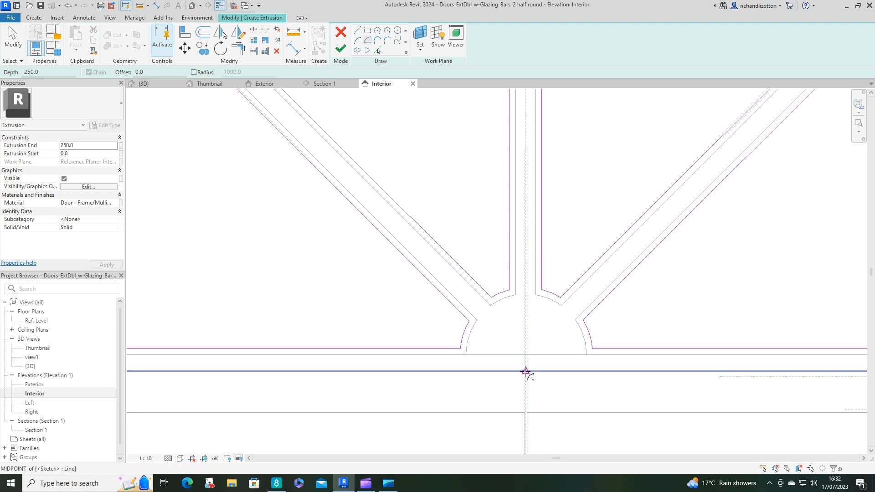
pyautogui.click(525, 372)
pyautogui.scroll(-4, 525, 373)
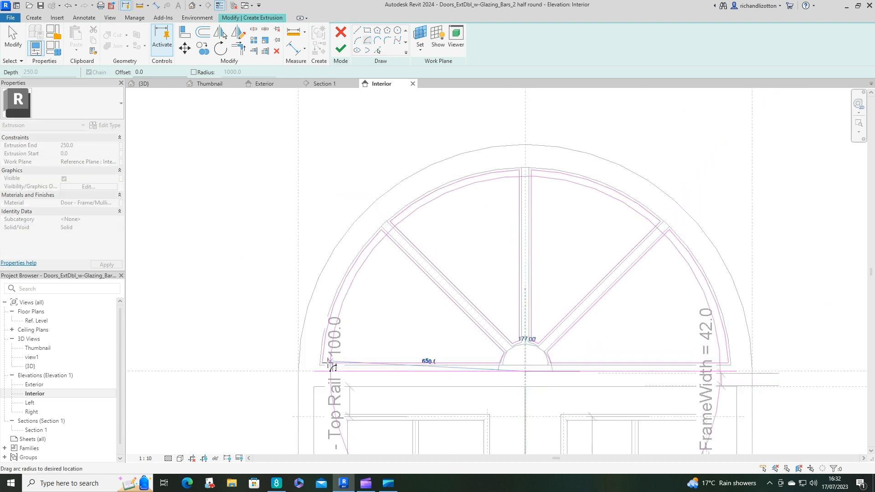
pyautogui.click(276, 371)
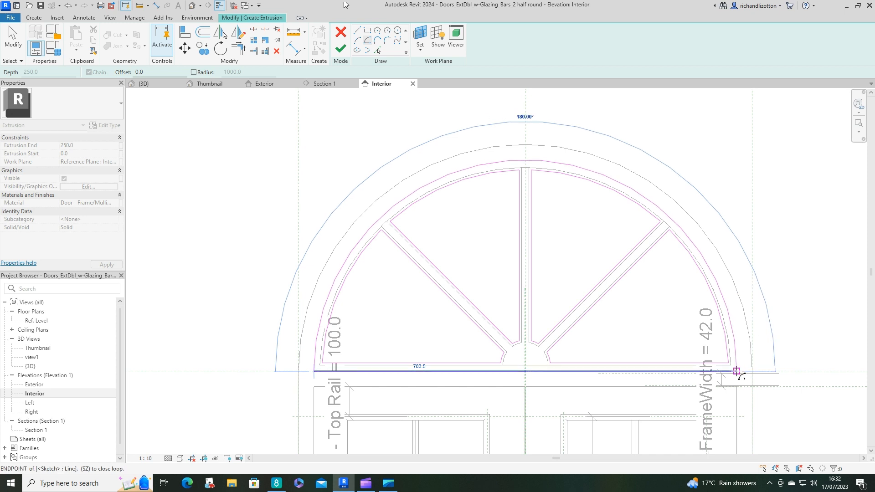
pyautogui.press('Escape')
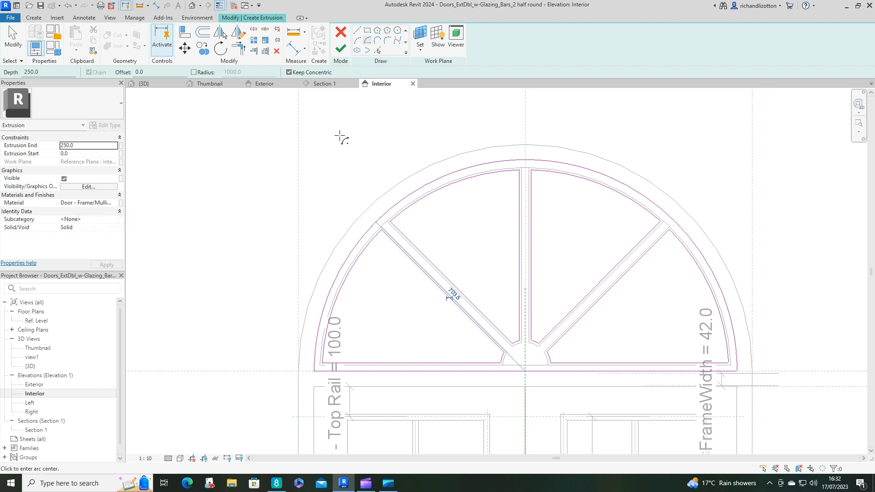
pyautogui.click(344, 50)
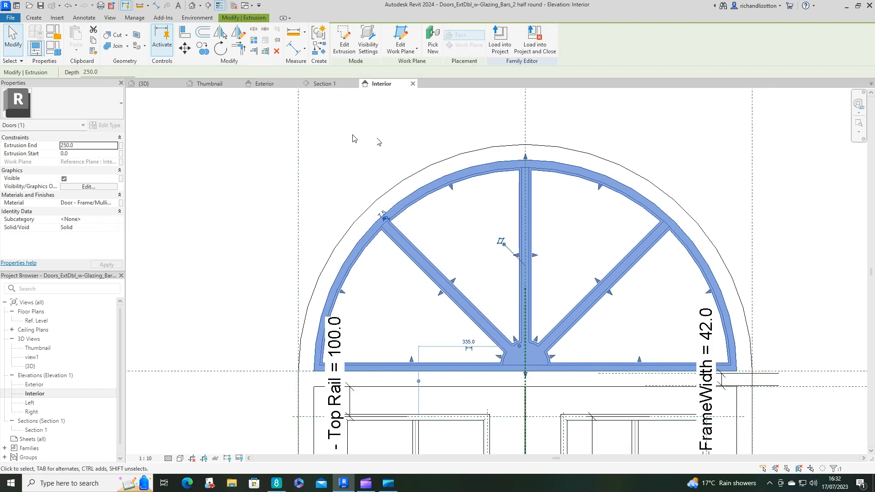
# In Section 1, stretch the bars extrusion's two faces into the frame, to start at -233.0 and end at -197.5.
pyautogui.click(218, 85)
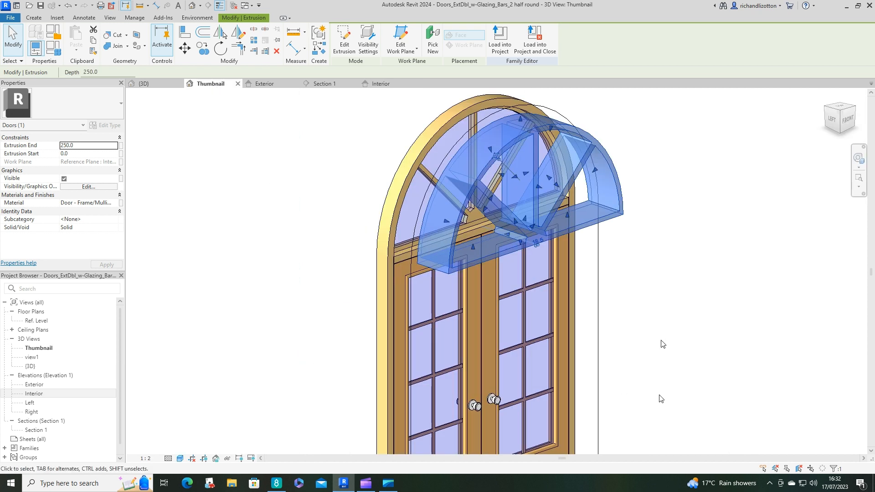
pyautogui.keyDown('shift'); pyautogui.moveTo(663, 344); pyautogui.dragTo(690, 350, button='middle'); pyautogui.keyUp('shift')
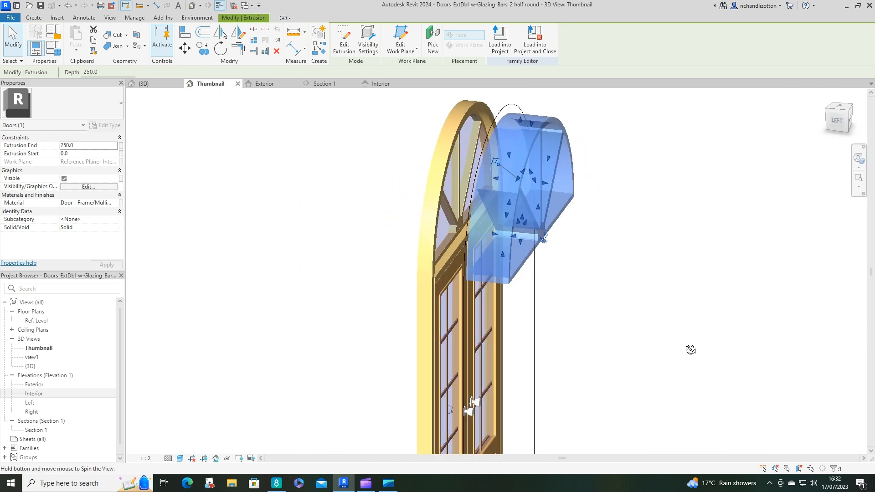
pyautogui.click(325, 84)
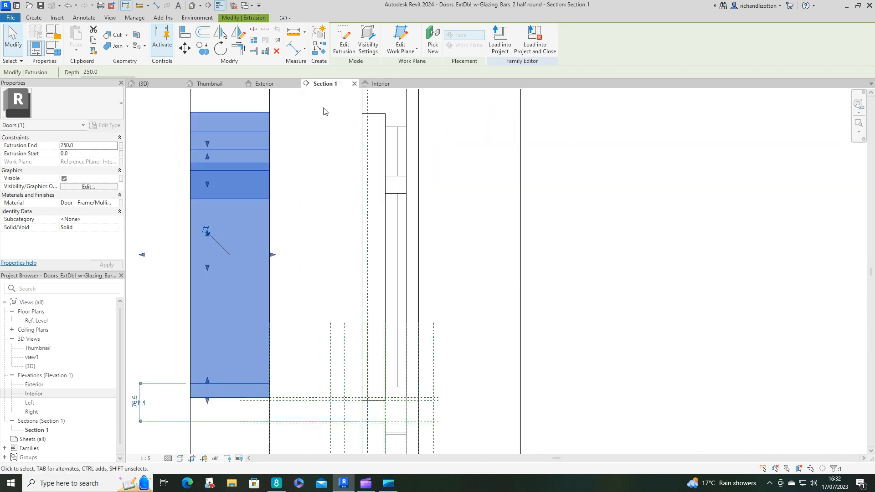
pyautogui.scroll(-2, 446, 207)
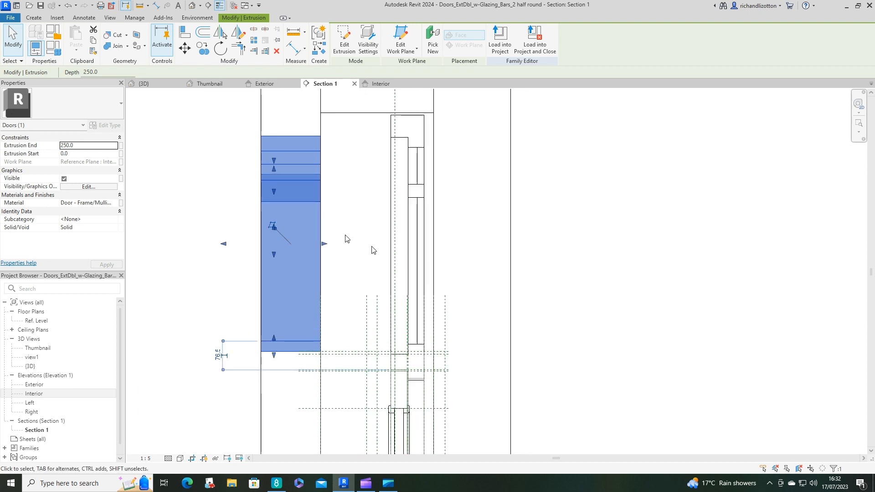
pyautogui.moveTo(326, 246); pyautogui.dragTo(409, 251)
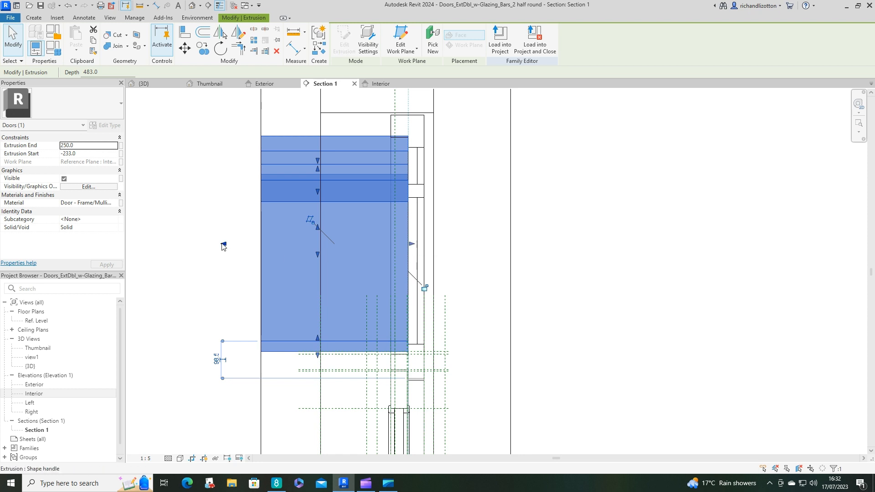
pyautogui.moveTo(223, 247); pyautogui.dragTo(341, 249)
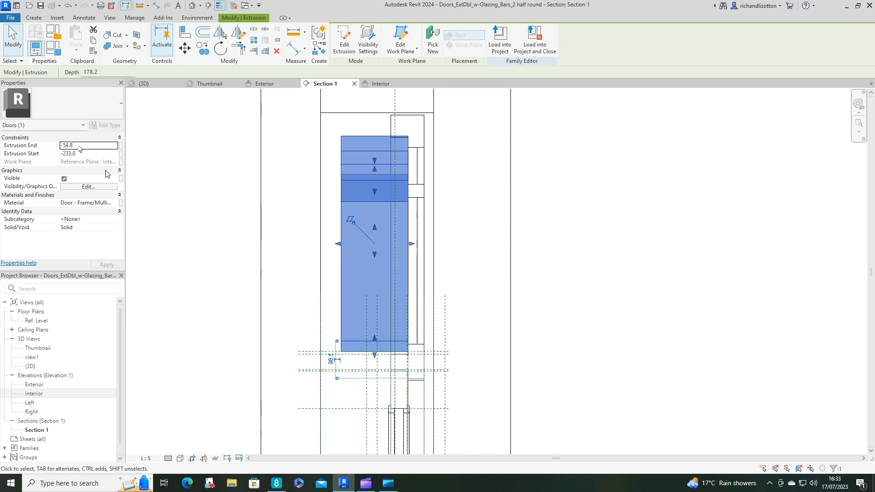
pyautogui.moveTo(337, 247); pyautogui.dragTo(394, 251)
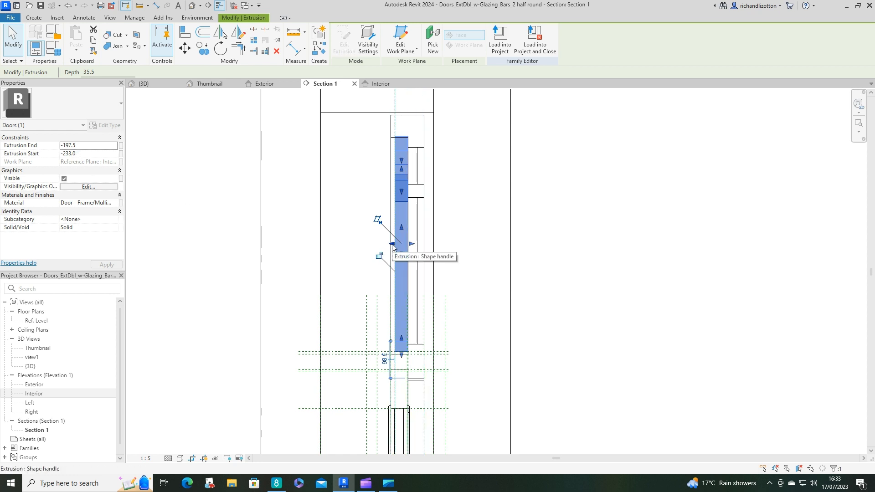
# Set the bars extrusion's Extrusion End to -198.0.
pyautogui.click(80, 145)
pyautogui.press('BackSpace')
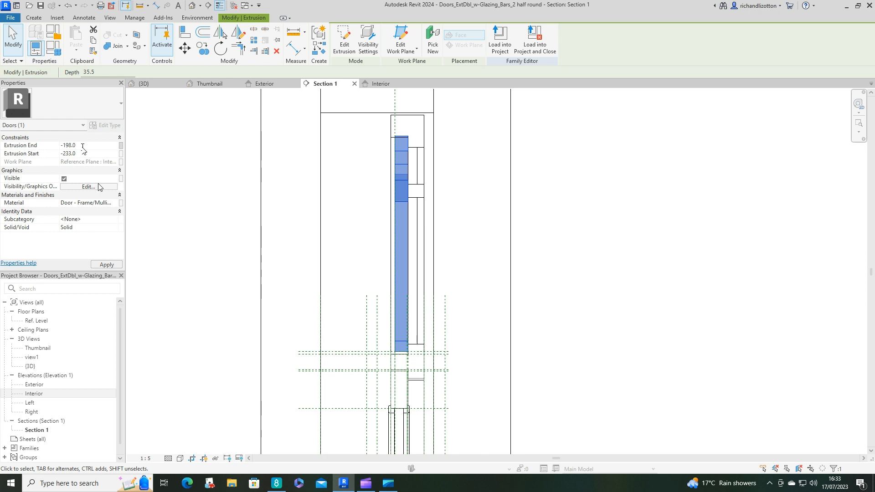
pyautogui.click(541, 269)
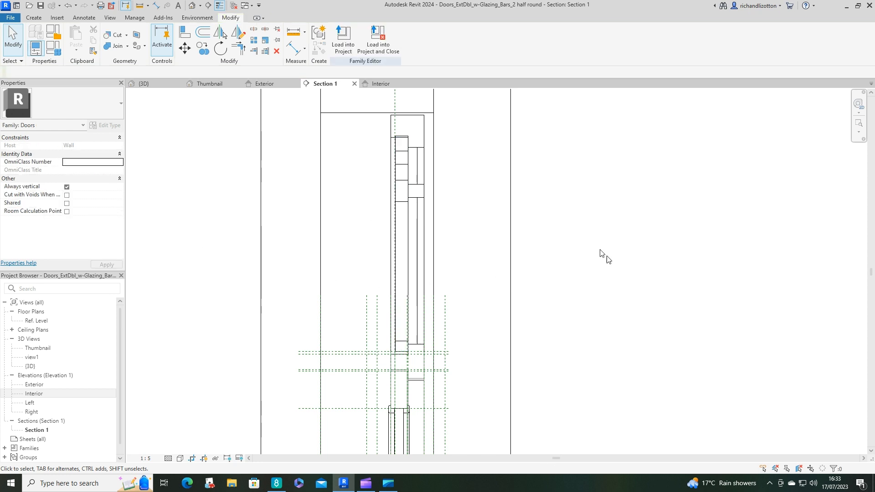
# Examine the interior toplight bars in the Thumbnail 3D view, especially their junction with the transom and arched frame.
pyautogui.click(221, 85)
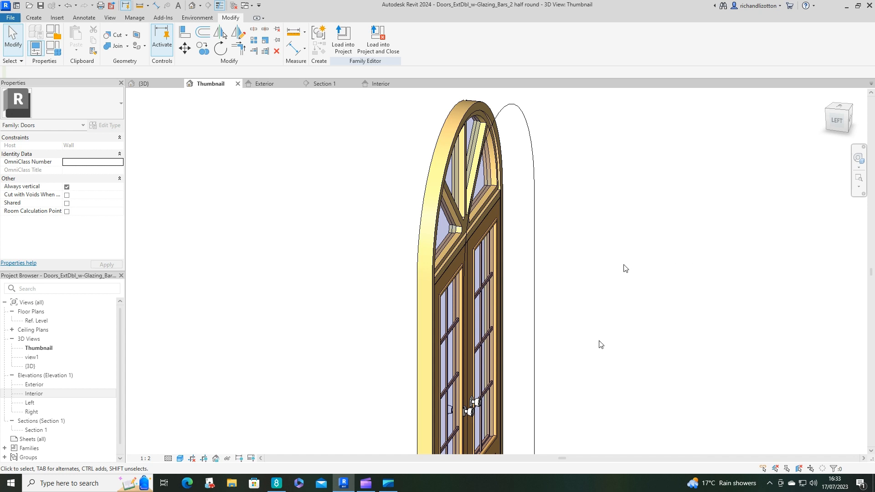
pyautogui.keyDown('shift'); pyautogui.moveTo(626, 268); pyautogui.dragTo(584, 236, button='middle'); pyautogui.keyUp('shift')
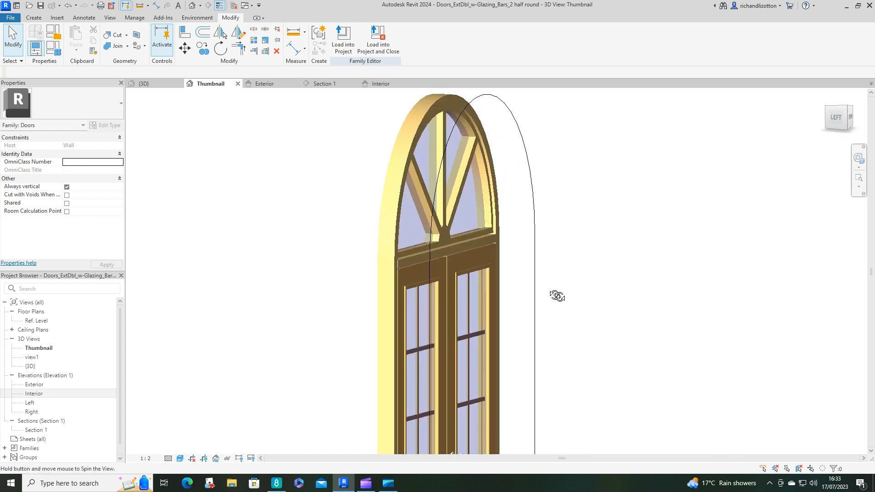
pyautogui.keyDown('shift'); pyautogui.moveTo(557, 296); pyautogui.dragTo(435, 290, button='middle'); pyautogui.keyUp('shift')
pyautogui.scroll(5, 461, 287)
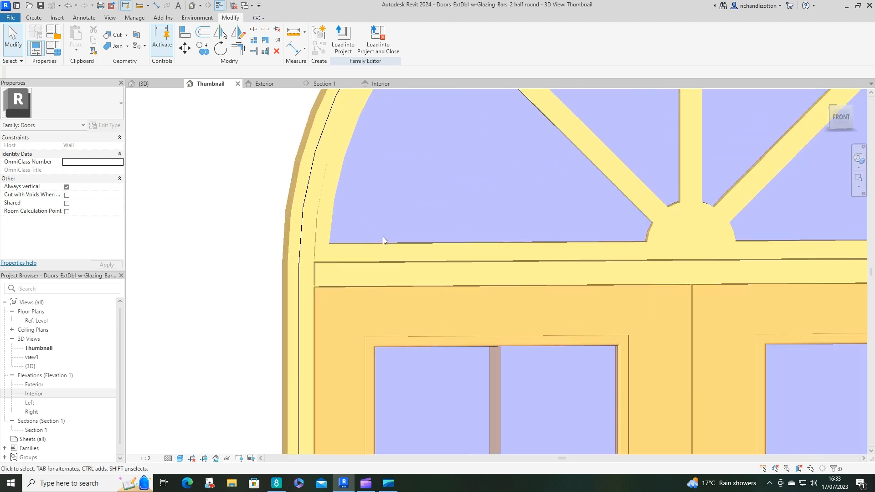
pyautogui.moveTo(477, 320)
pyautogui.keyDown('shift'); pyautogui.mouseDown(button='middle')
pyautogui.moveTo(461, 296)
pyautogui.moveTo(454, 340)
pyautogui.mouseUp(button='middle'); pyautogui.keyUp('shift')
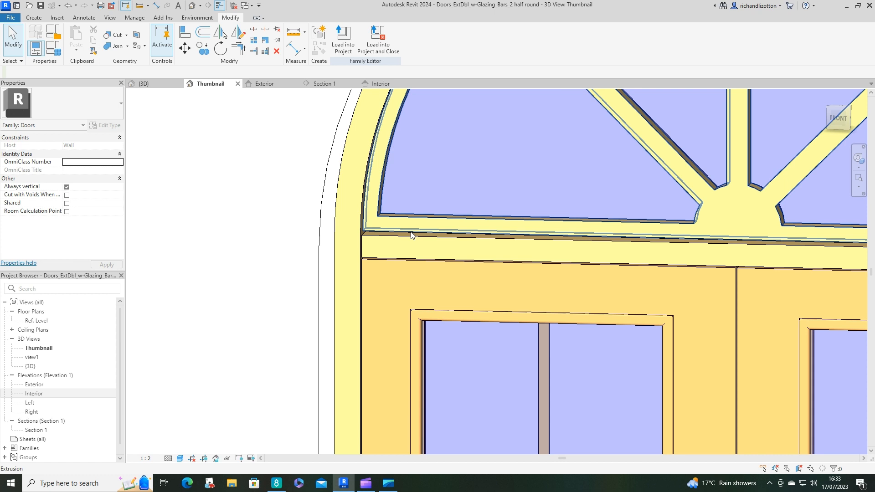
pyautogui.scroll(-2, 412, 235)
pyautogui.scroll(-2, 414, 242)
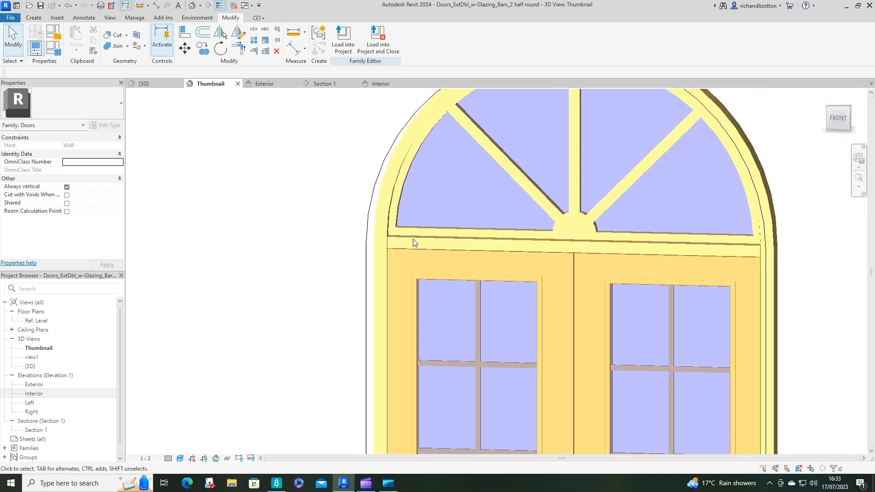
pyautogui.scroll(-3, 414, 242)
pyautogui.keyDown('shift'); pyautogui.moveTo(414, 243); pyautogui.dragTo(681, 251, button='middle'); pyautogui.keyUp('shift')
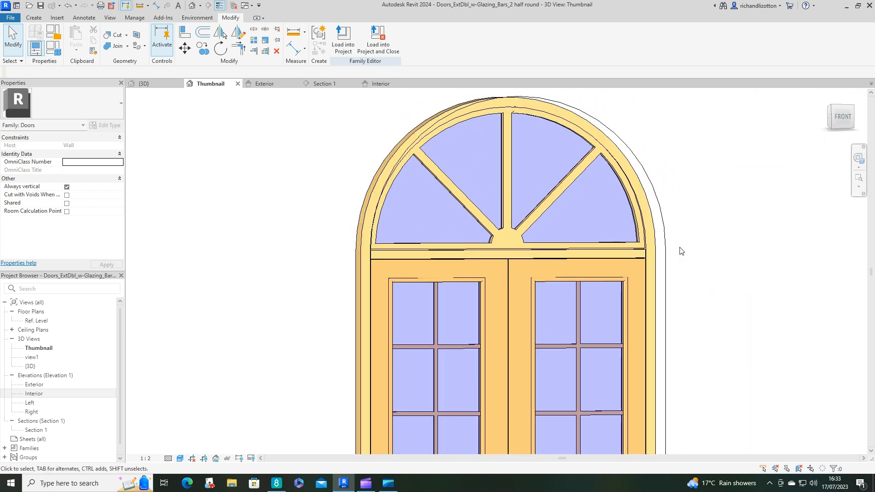
# In the Interior elevation, stretch the bars extrusion's lower edge down to the reference plane just below Head Opening.
pyautogui.click(592, 248)
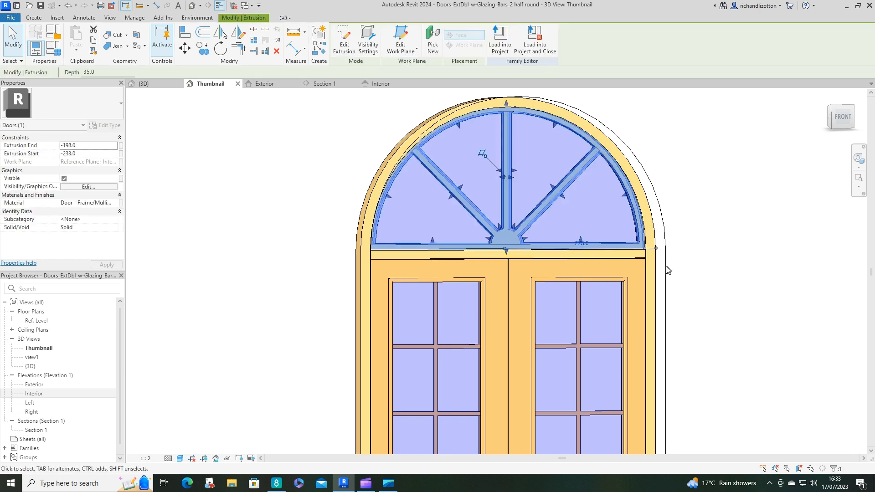
pyautogui.click(387, 85)
pyautogui.scroll(7, 538, 398)
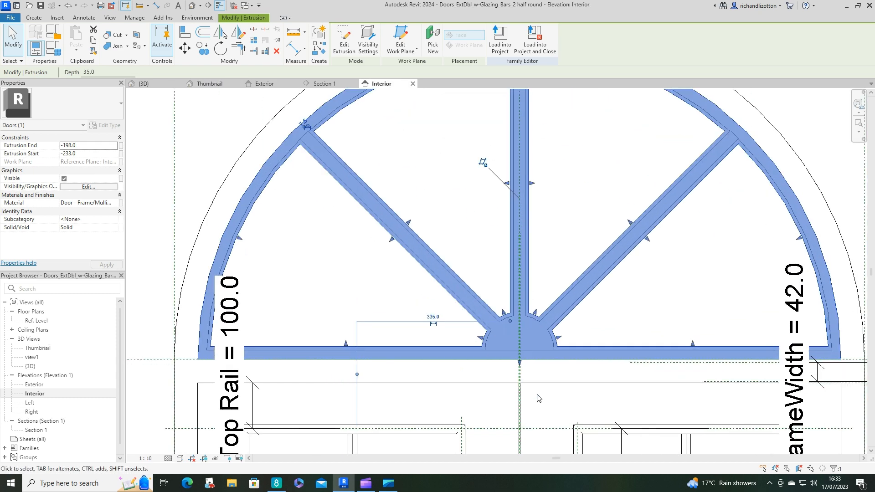
pyautogui.scroll(-5, 538, 397)
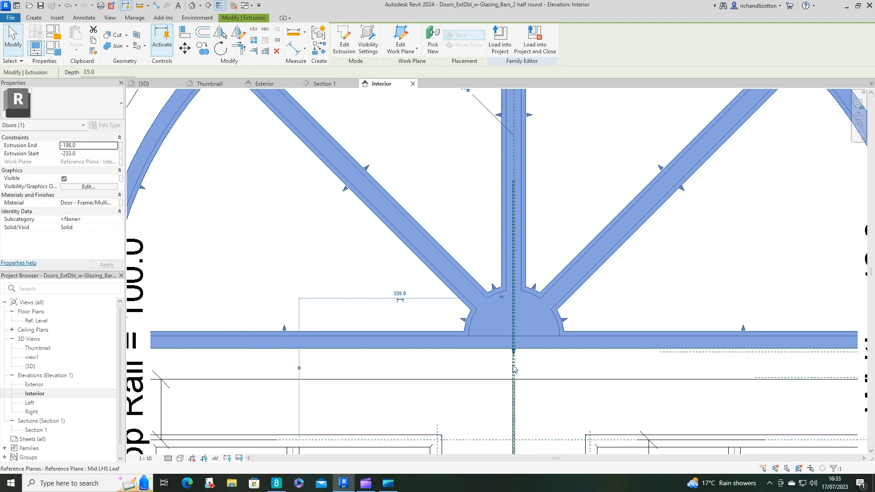
pyautogui.moveTo(514, 352); pyautogui.dragTo(514, 352)
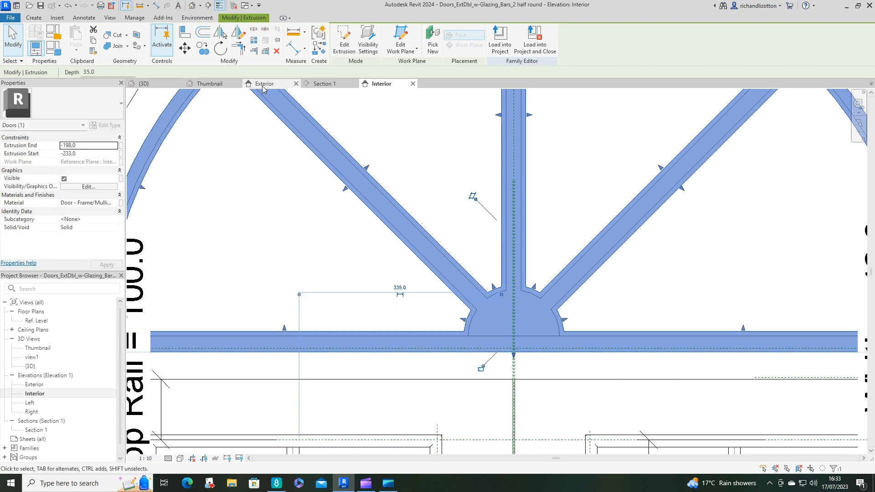
# Examine the whole door from its interior side in the Thumbnail 3D view.
pyautogui.click(221, 85)
pyautogui.click(762, 248)
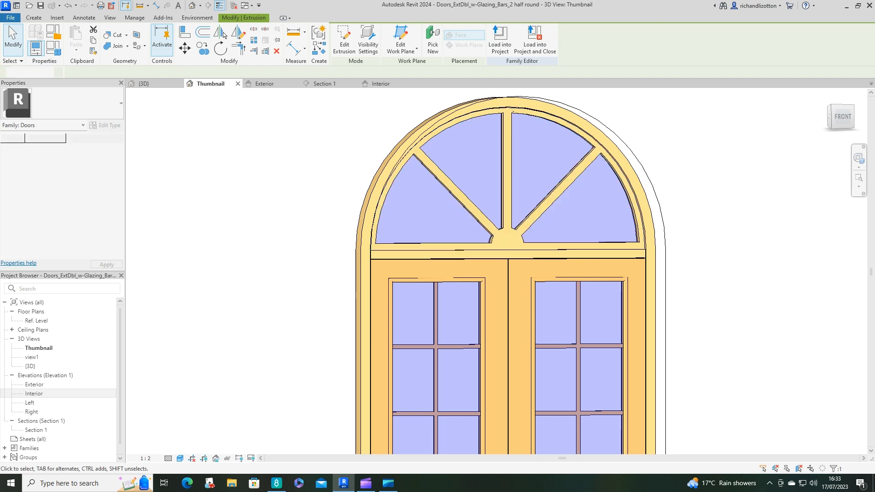
pyautogui.keyDown('shift'); pyautogui.moveTo(715, 307); pyautogui.dragTo(517, 272, button='middle'); pyautogui.keyUp('shift')
pyautogui.scroll(-3, 808, 326)
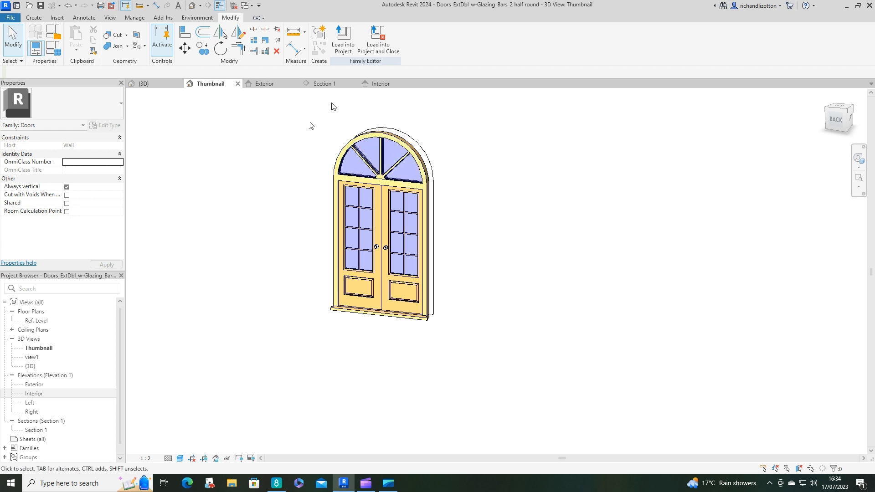
# Load the family into Project1 without saving the project and place a 1810x2110mm door about 1100 mm from the wall's nearer end.
pyautogui.click(344, 39)
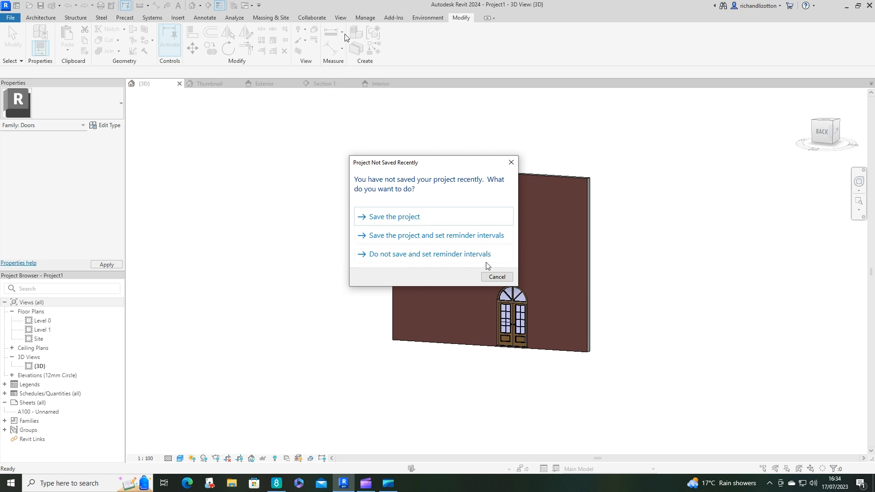
pyautogui.click(497, 277)
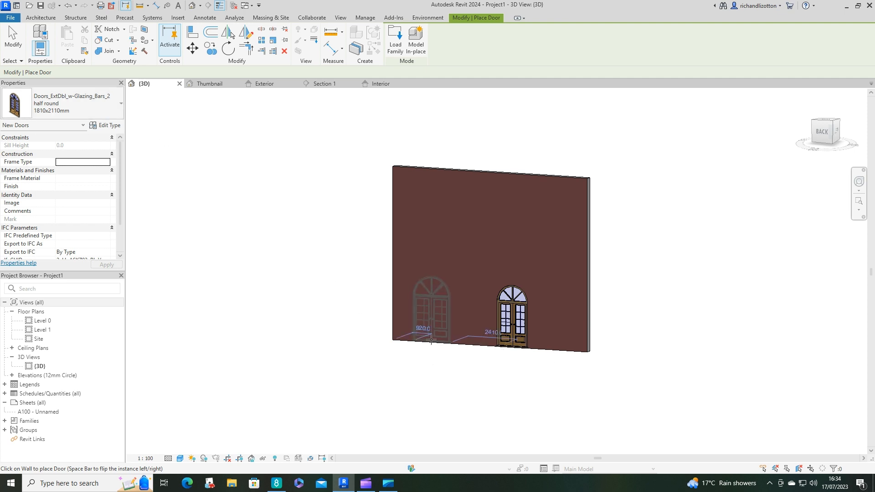
pyautogui.click(443, 391)
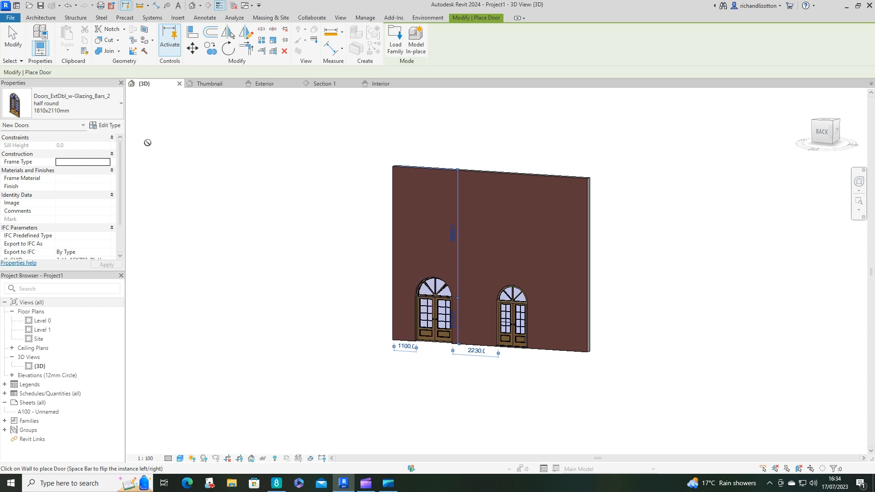
pyautogui.press('Escape')
pyautogui.press('Escape')
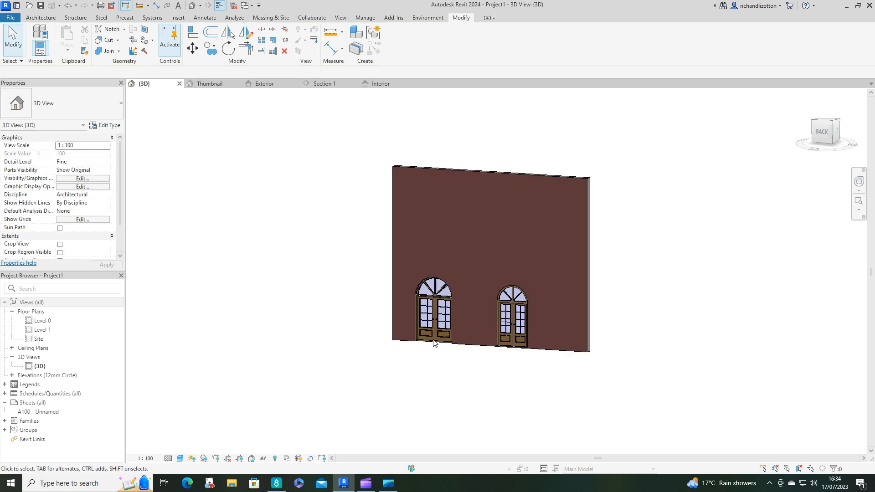
# Change the newly placed half round door to the 1510x2110mm type.
pyautogui.click(434, 345)
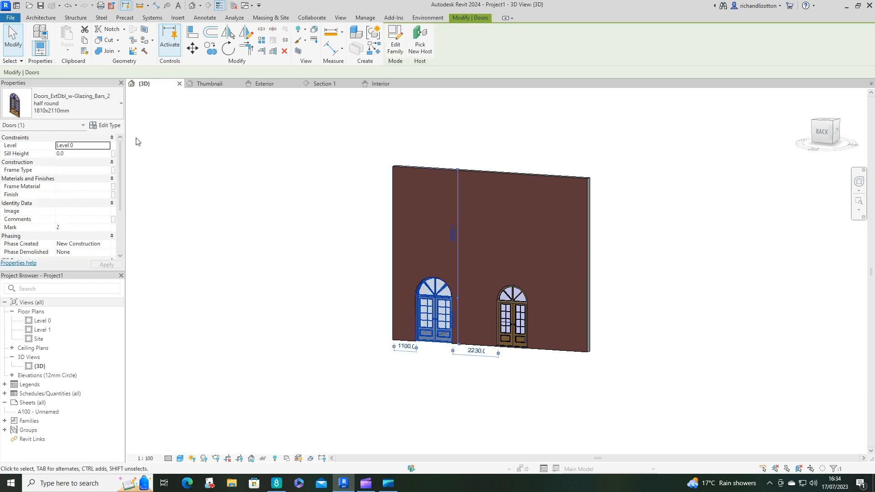
pyautogui.click(108, 103)
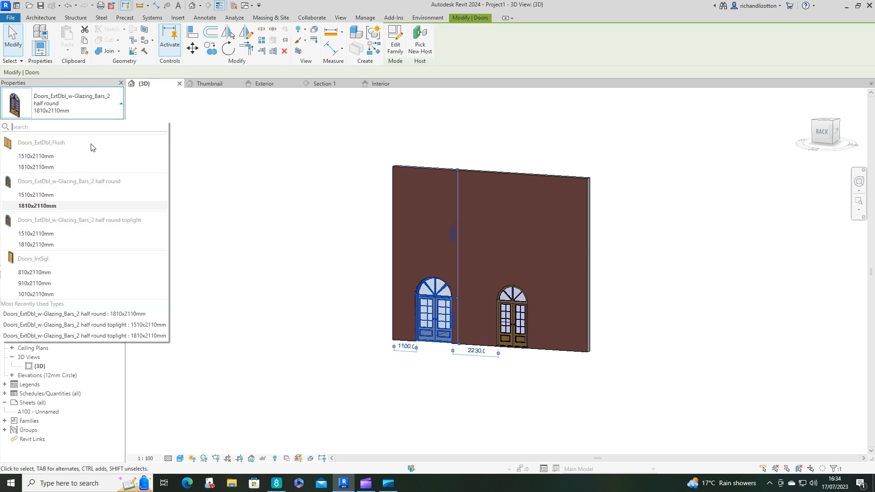
pyautogui.click(47, 193)
pyautogui.scroll(4, 460, 310)
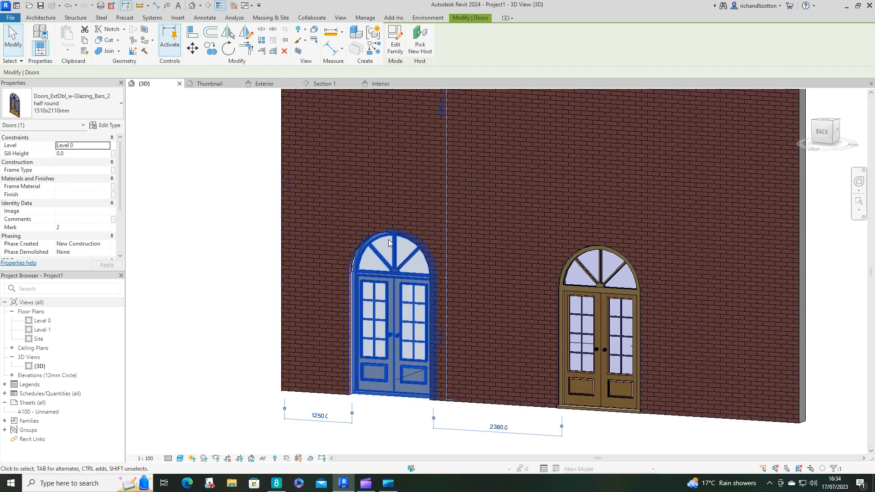
# Check the family's Thumbnail view, and compare the two arched doors in the project's 3D view.
pyautogui.click(210, 83)
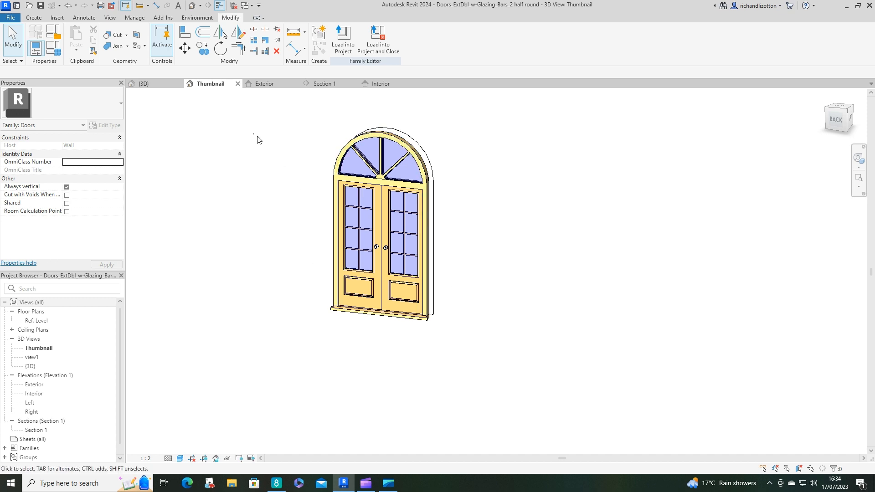
pyautogui.click(150, 84)
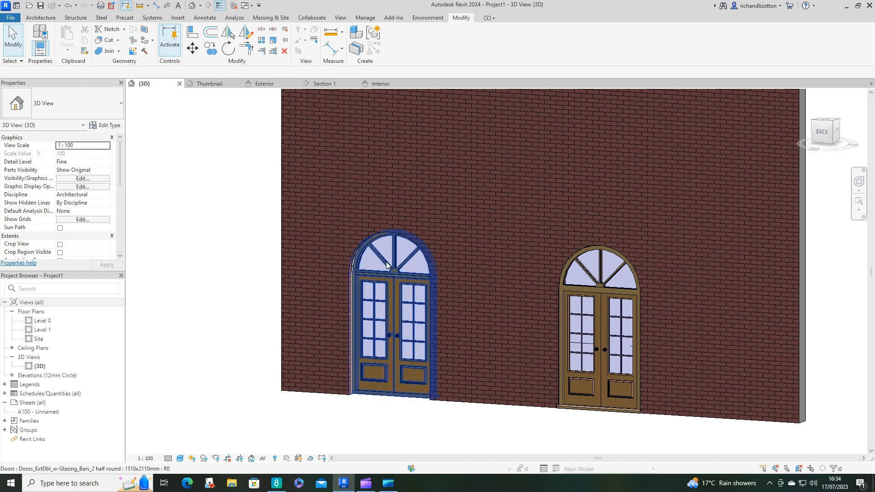
pyautogui.keyDown('shift'); pyautogui.moveTo(449, 345); pyautogui.dragTo(474, 355, button='middle'); pyautogui.keyUp('shift')
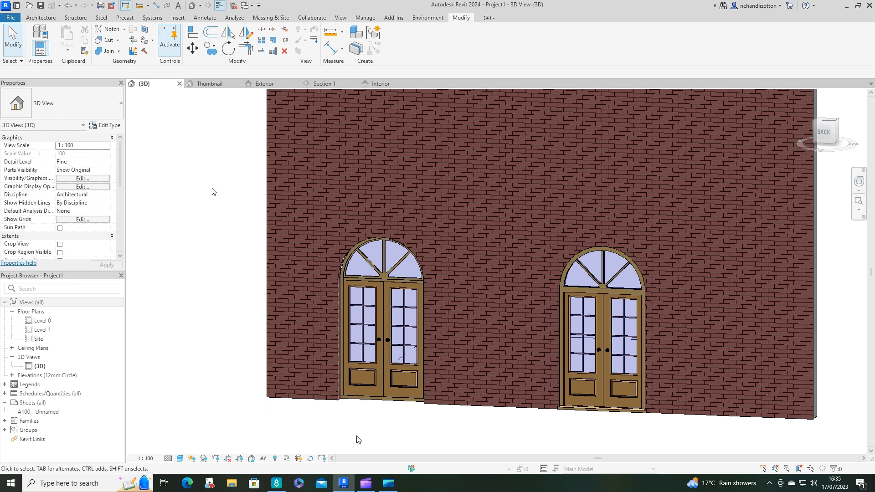
pyautogui.click(366, 483)
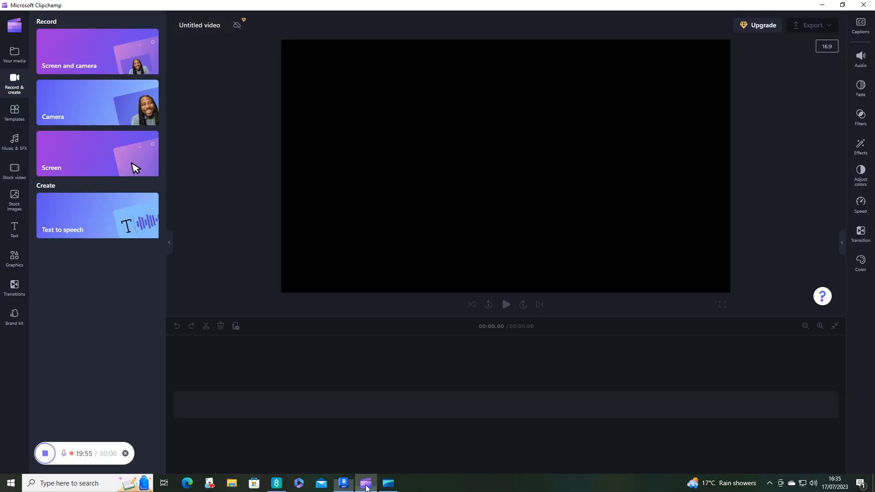